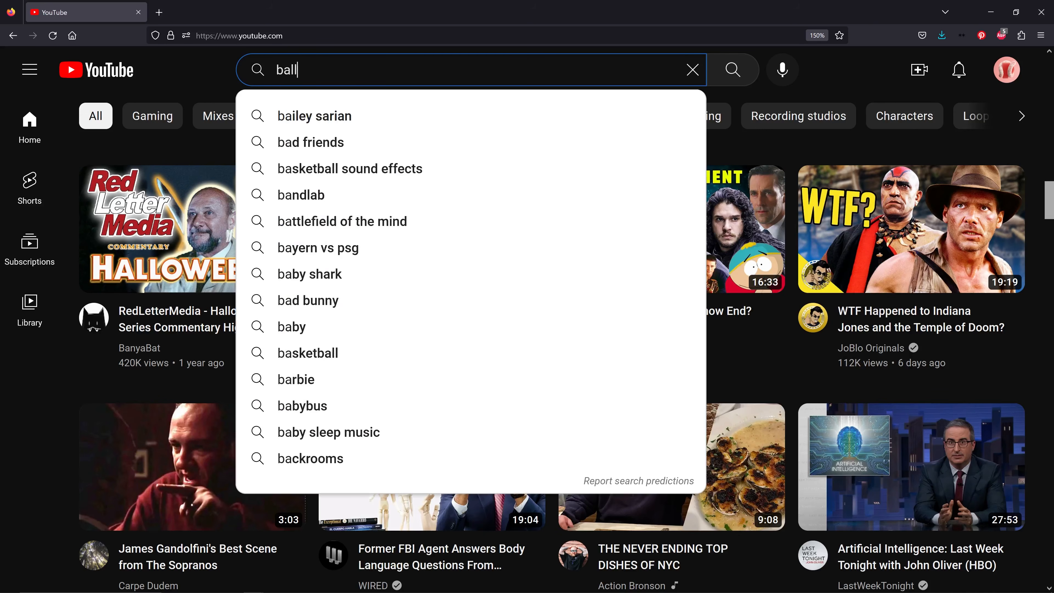
- Search YouTube for "ball bouncing sound effect", play the "BALL BOUNCING - Sound Effect (HD)" video, and return to the results
{"action": "type", "text": "bouncing sound effect"}
{"action": "key", "text": "Return"}
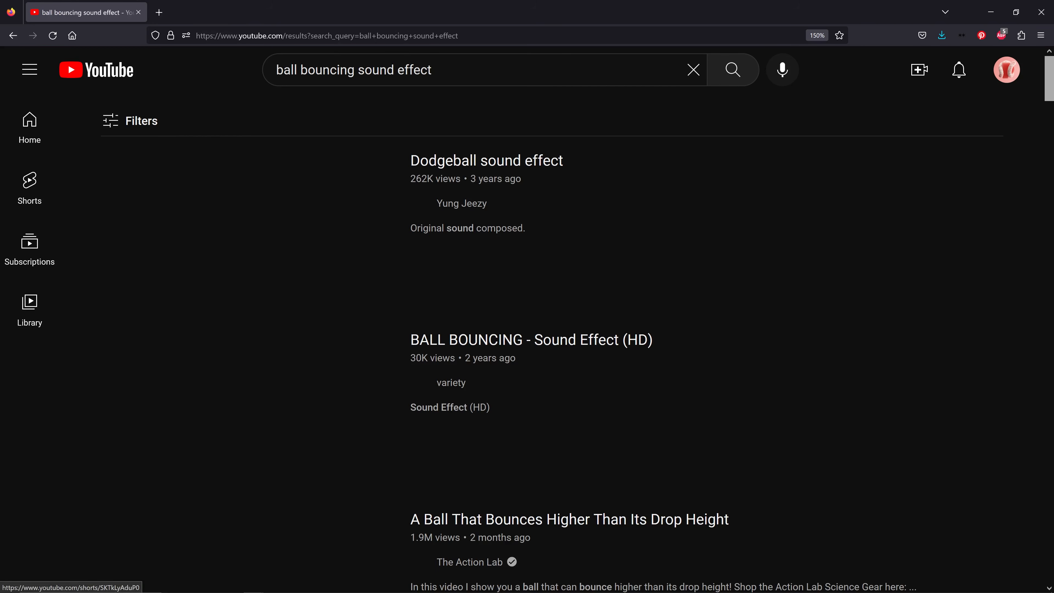
{"action": "left_click", "coordinate": [285, 389]}
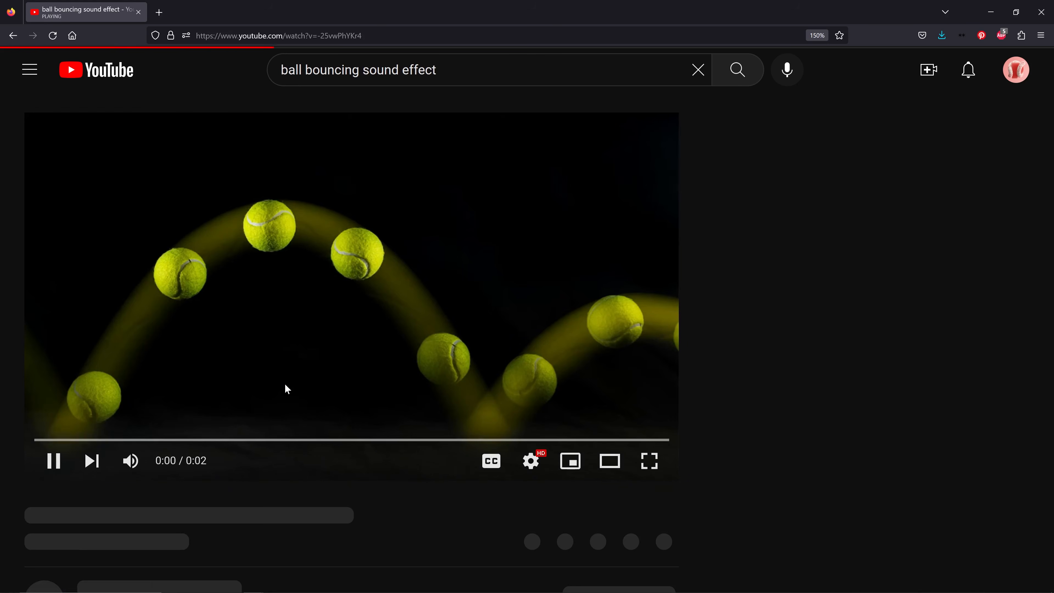
{"action": "key", "text": "alt+Left"}
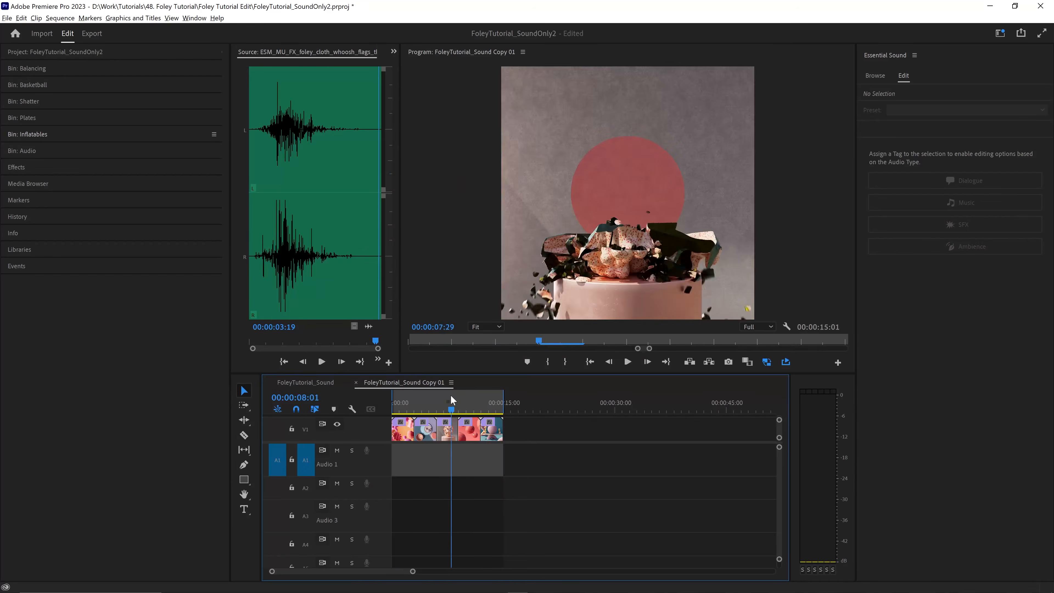
- In Premiere Pro, shorten the sequence's in-to-out range to the first clip, about 3 seconds, and preview its start
{"action": "left_click_drag", "start_coordinate": [450, 395], "coordinate": [391, 386]}
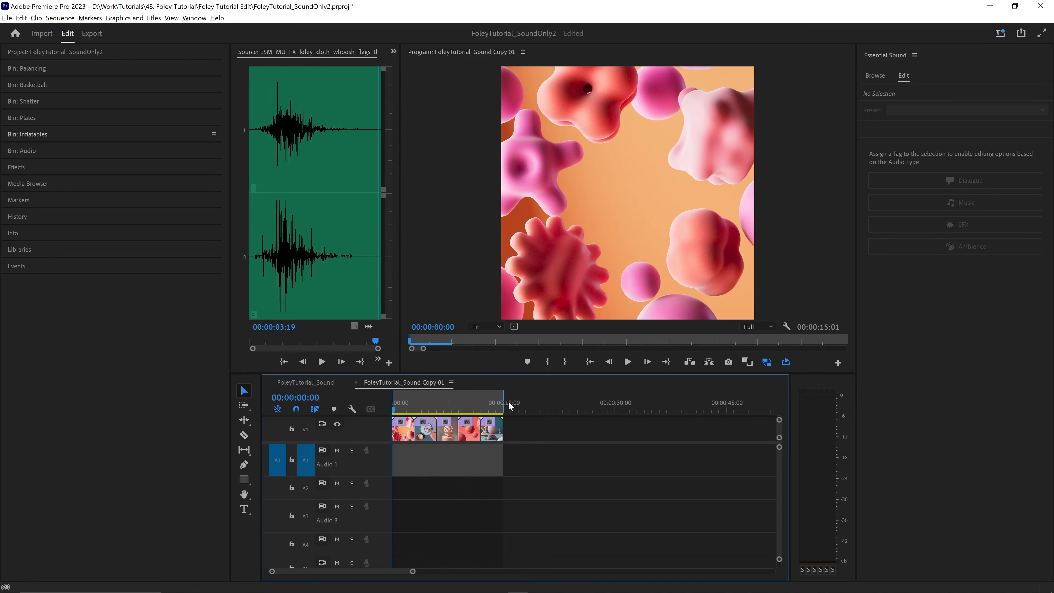
{"action": "left_click_drag", "start_coordinate": [504, 399], "coordinate": [414, 394]}
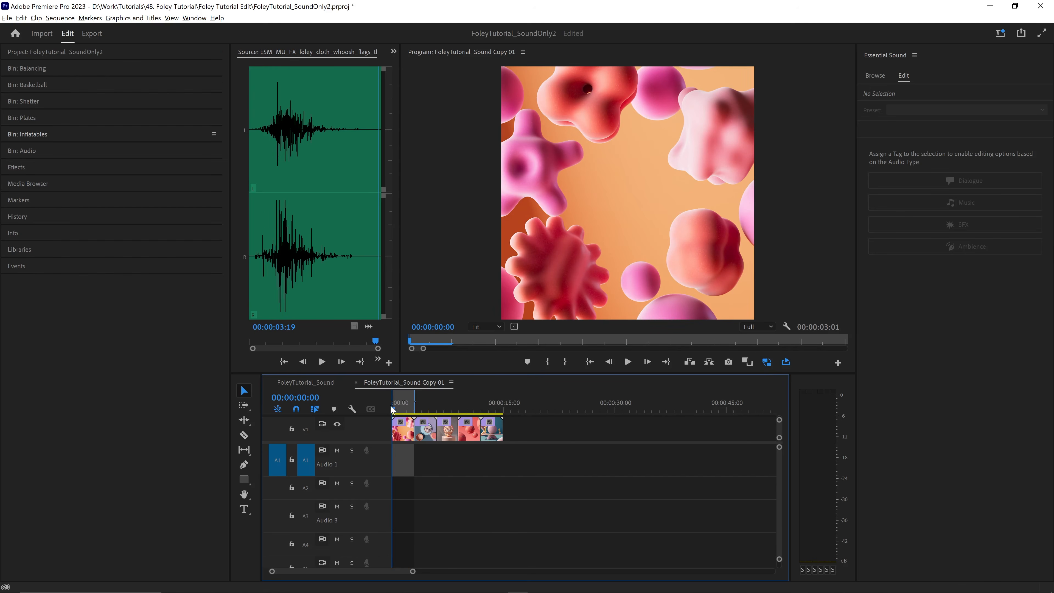
{"action": "key", "text": "space"}
{"action": "key", "text": "equal"}
{"action": "key", "text": "equal"}
{"action": "key", "text": "space"}
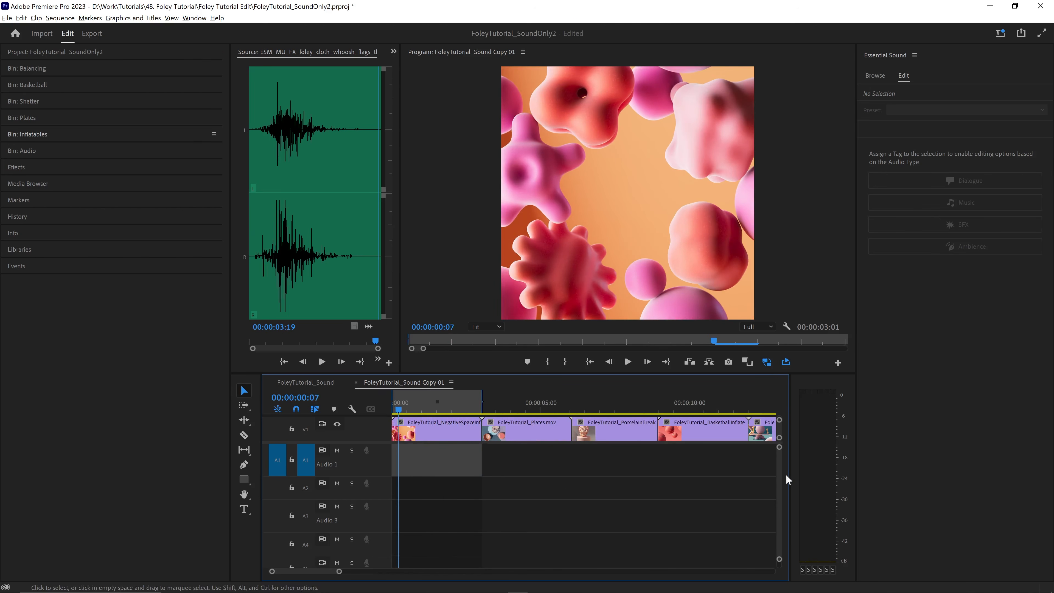
{"action": "left_click_drag", "start_coordinate": [778, 463], "coordinate": [781, 453]}
- Open the Inflatables bin inside the Audio bin and audition the ESM_MU_FX_foley_cloth_whoosh_flags and ESM_Bed_Rustle_7 sounds
{"action": "left_click", "coordinate": [31, 150]}
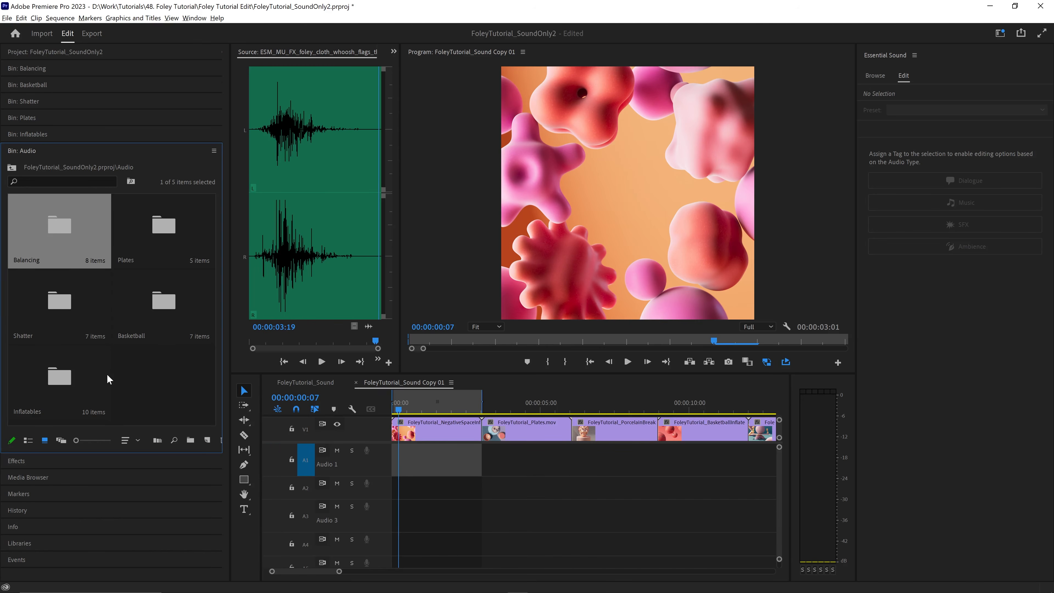
{"action": "double_click", "coordinate": [79, 376]}
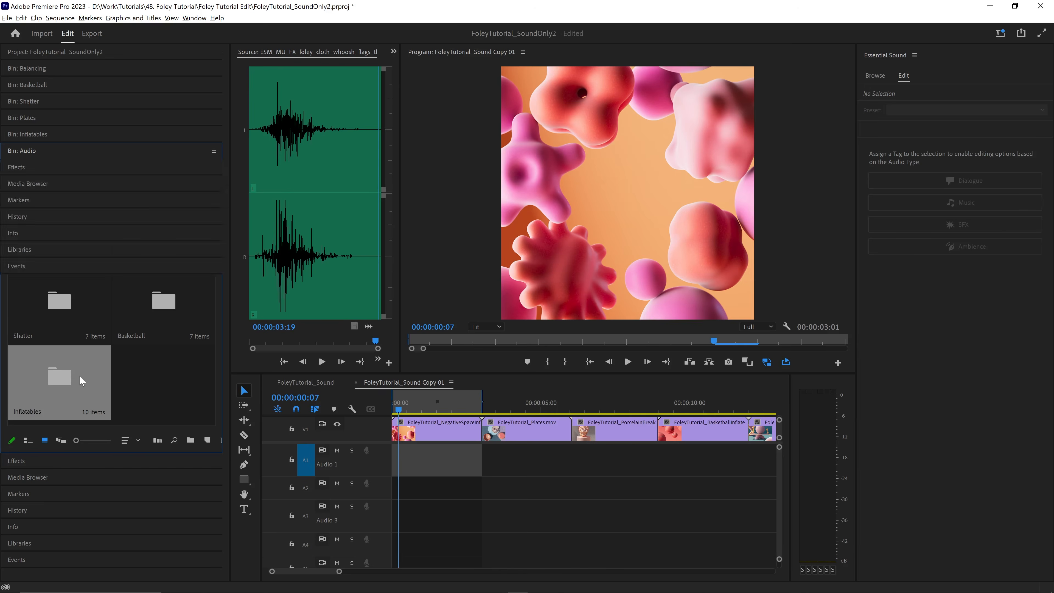
{"action": "double_click", "coordinate": [68, 207]}
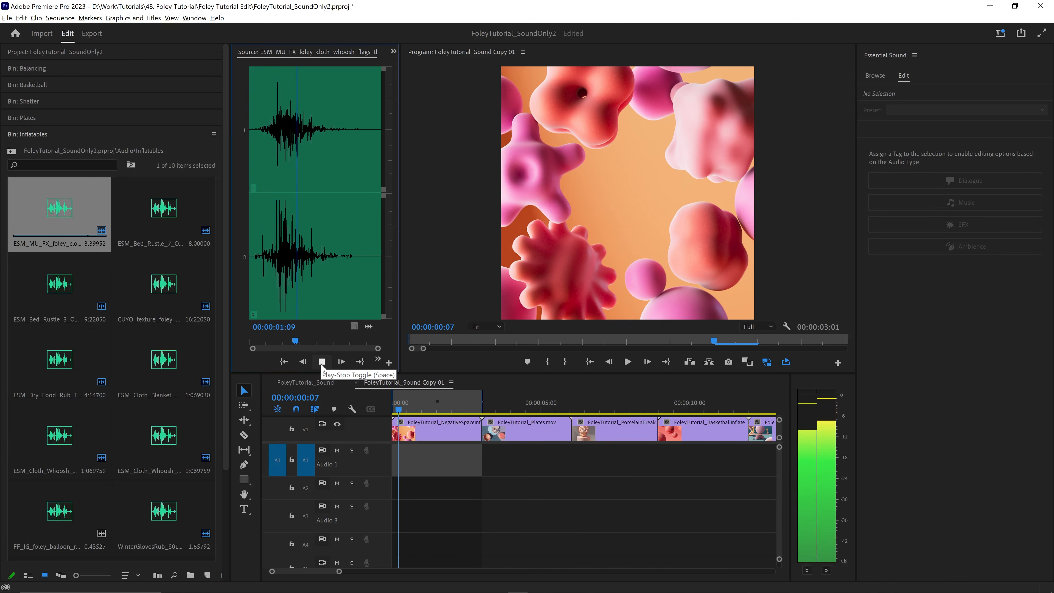
{"action": "double_click", "coordinate": [137, 202]}
{"action": "left_click", "coordinate": [321, 361]}
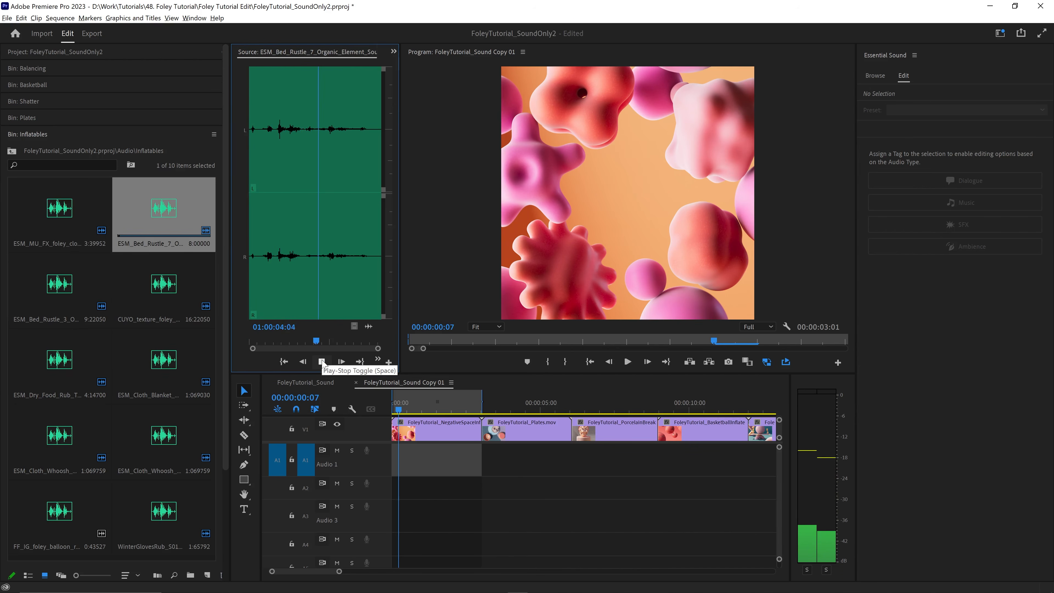
{"action": "left_click", "coordinate": [323, 361]}
- Audition the ESM_Bed_Rustle_3, CUYO_texture_foley_raw_sand_rub, ESM_Dry_Food_Rub_Together_7 and ESM_Cloth_Blanket_Flap_5 sounds
{"action": "double_click", "coordinate": [40, 278]}
{"action": "left_click", "coordinate": [321, 362]}
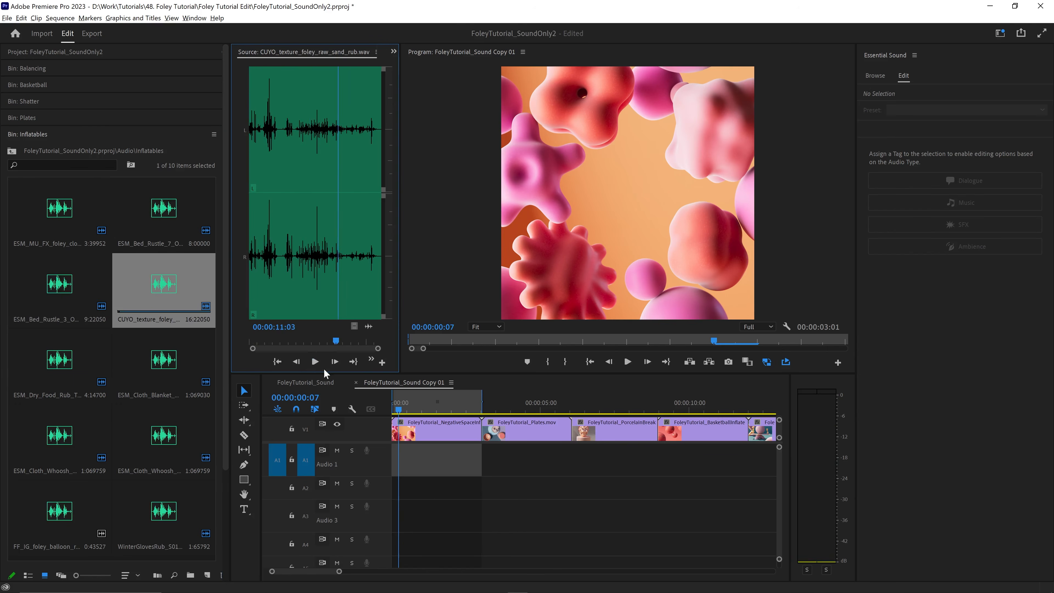
{"action": "left_click", "coordinate": [317, 365]}
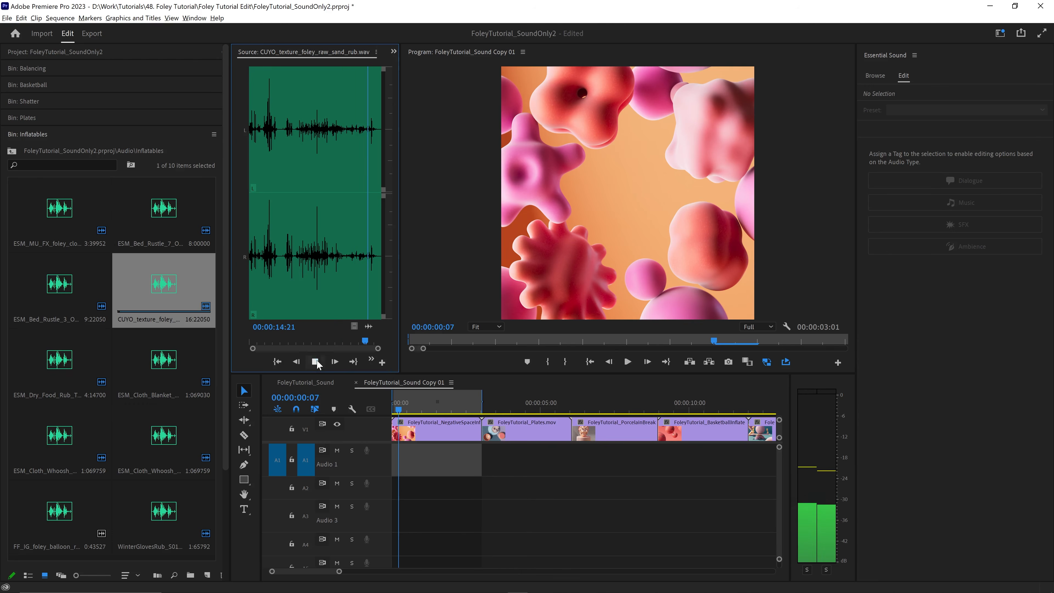
{"action": "left_click", "coordinate": [317, 365]}
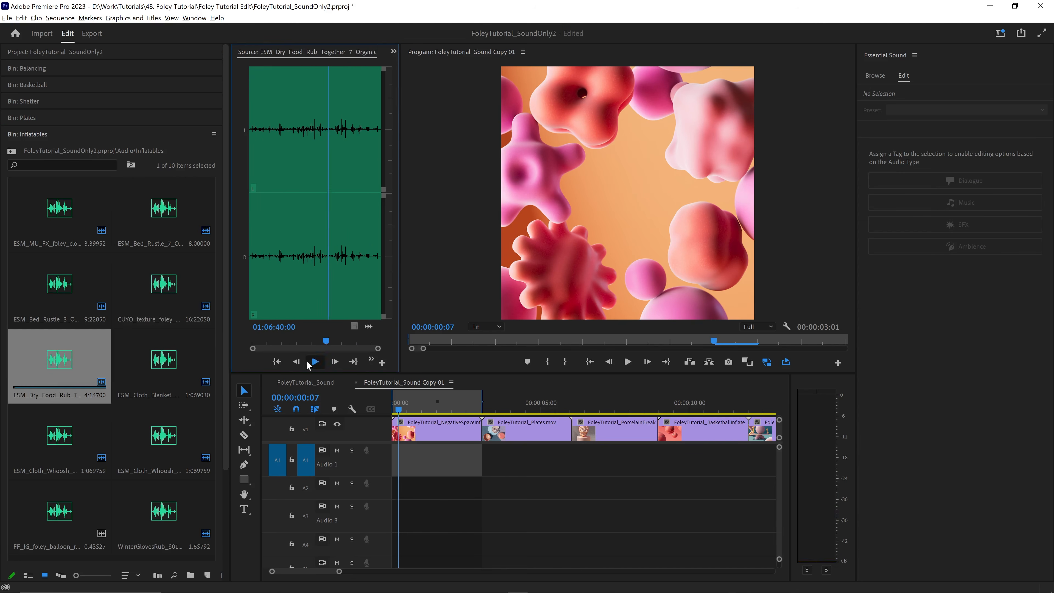
{"action": "left_click", "coordinate": [313, 362]}
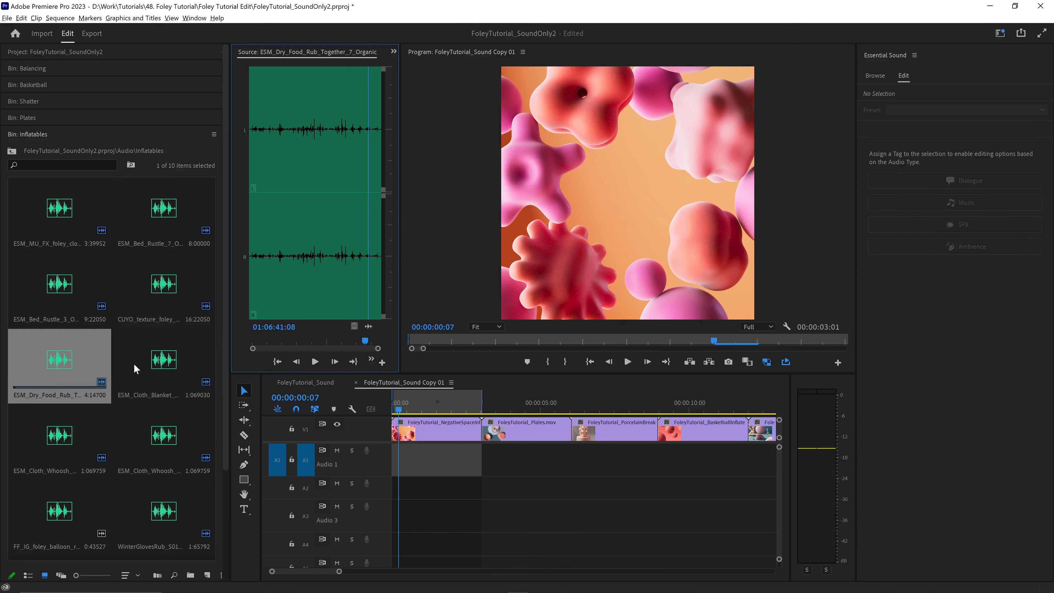
{"action": "double_click", "coordinate": [134, 368]}
{"action": "left_click", "coordinate": [315, 361]}
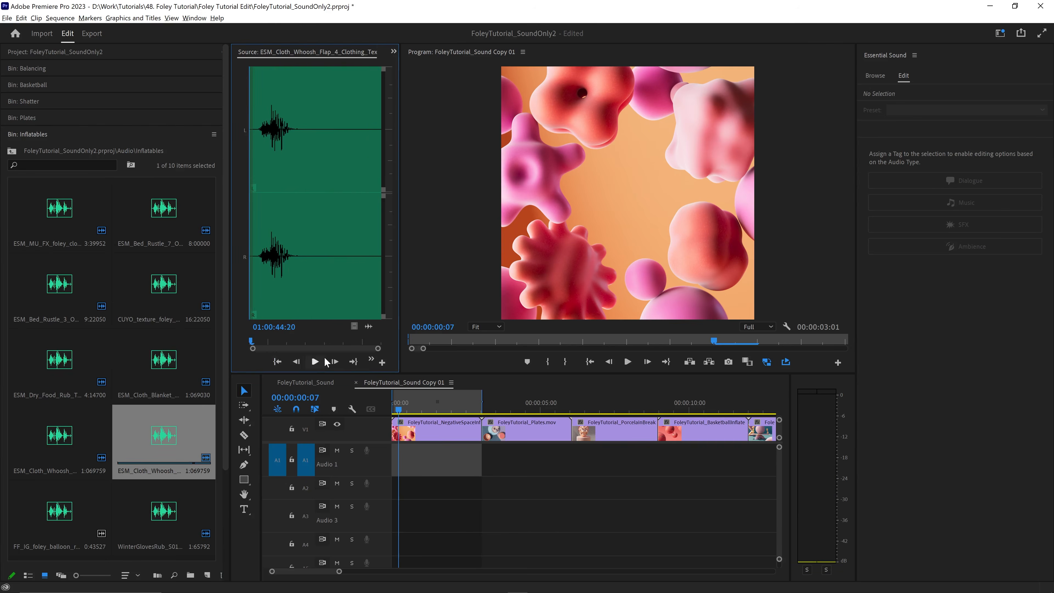
- Audition the ESM_Cloth_Whoosh_Flap_4 and WinterGlovesRub sounds, and replay ESM_MU_FX_foley_cloth_whoosh_flags
{"action": "left_click", "coordinate": [322, 361]}
{"action": "double_click", "coordinate": [129, 495]}
{"action": "left_click", "coordinate": [315, 362]}
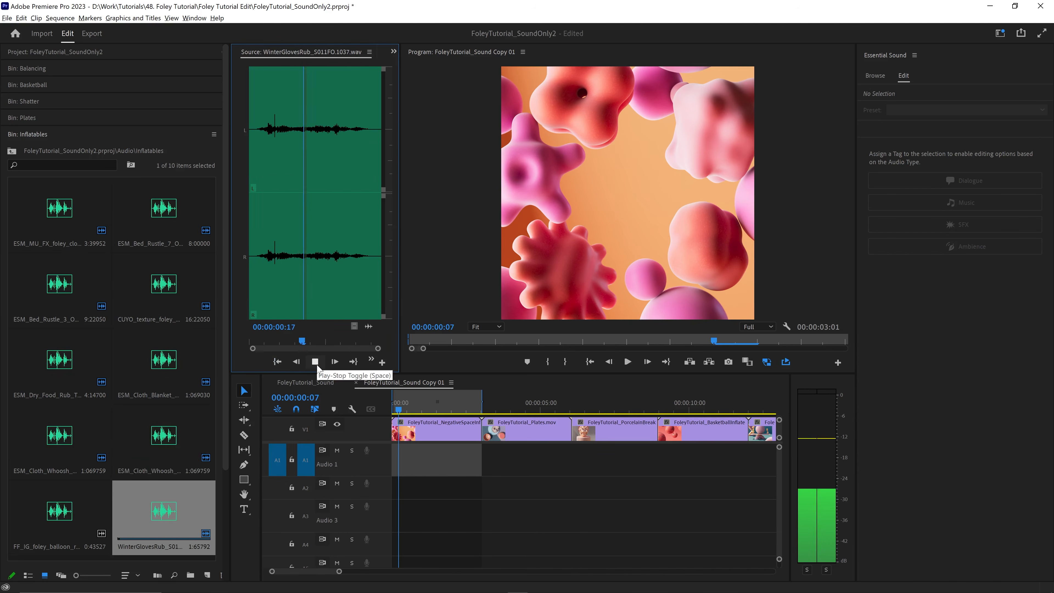
{"action": "double_click", "coordinate": [73, 215]}
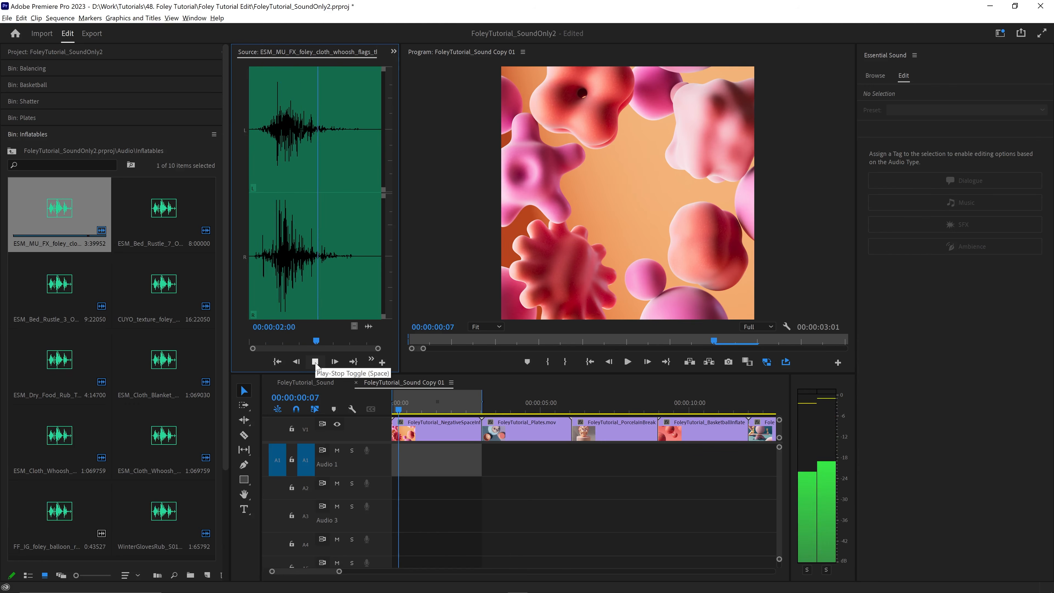
{"action": "left_click", "coordinate": [315, 361]}
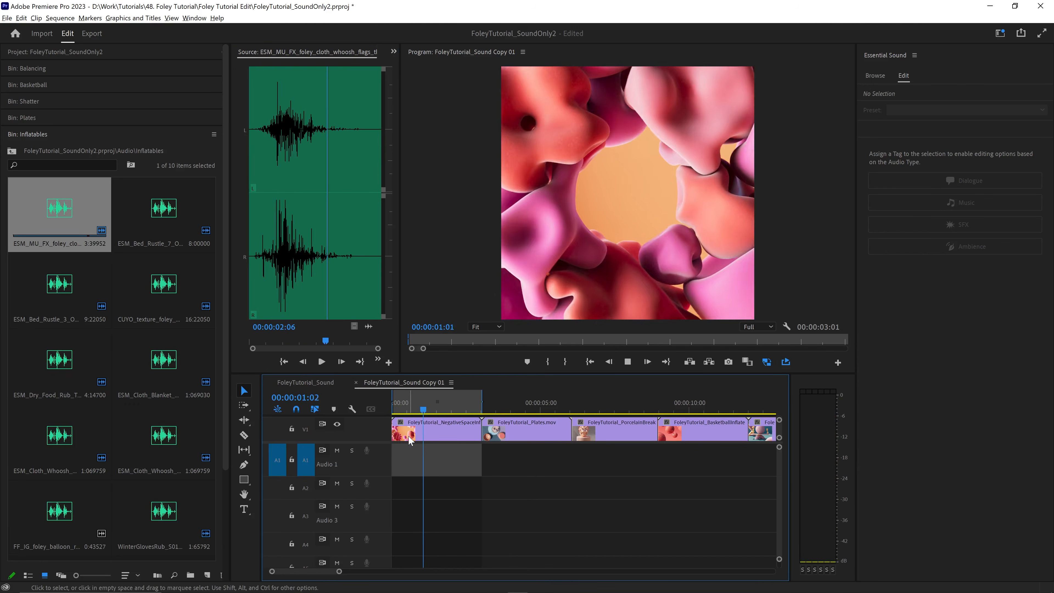
- Place the ESM_MU_FX_foley_cloth_whoosh_flags sound on track A1 at the sequence start and play it against the video
{"action": "left_click_drag", "start_coordinate": [83, 220], "coordinate": [394, 471]}
{"action": "key", "text": "space"}
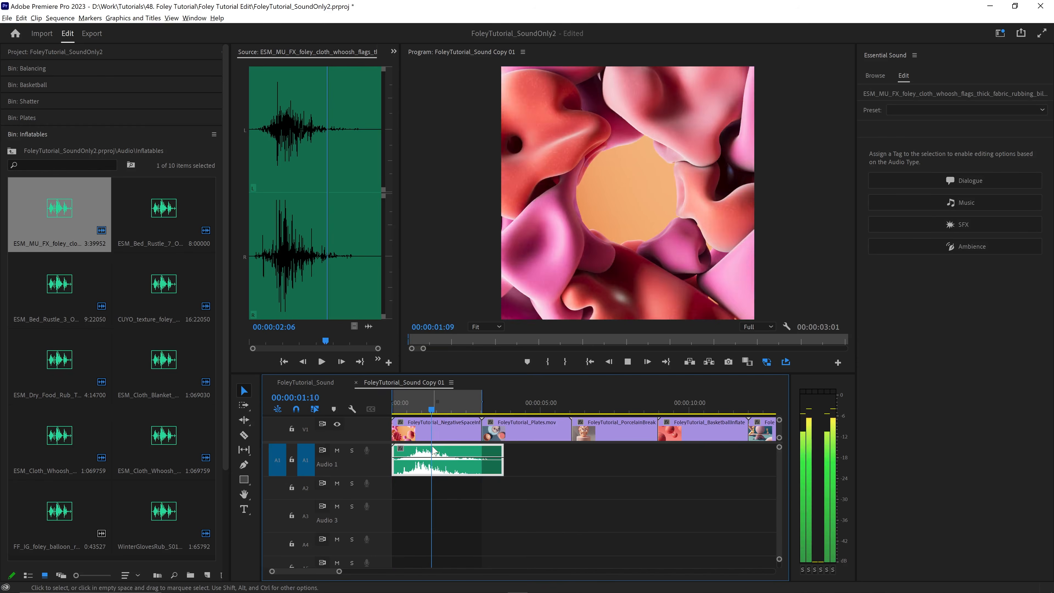
{"action": "key", "text": "space"}
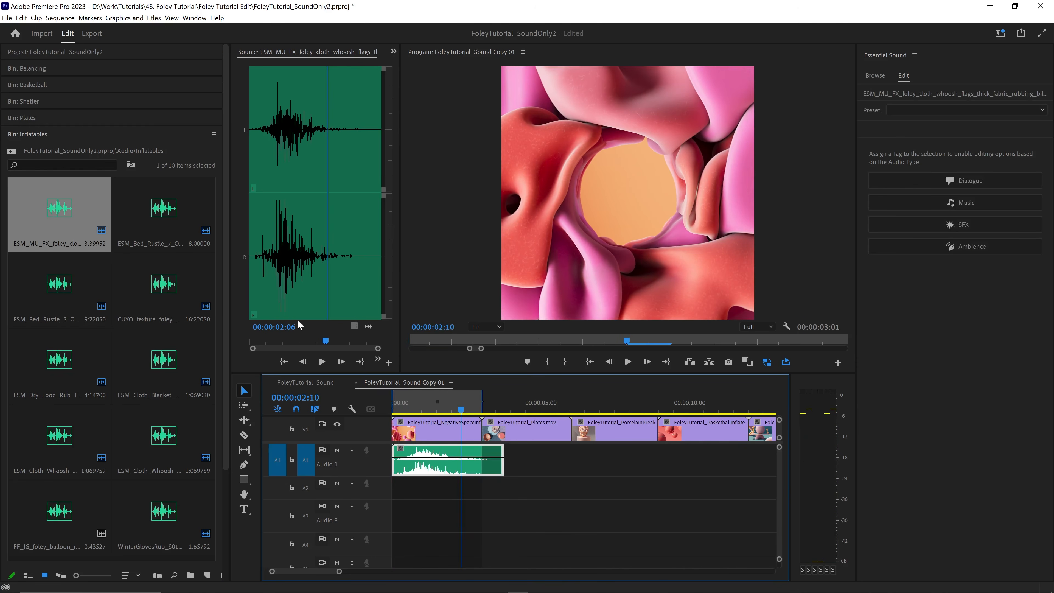
- Add ESM_Bed_Rustle_7 to track A2 at the sequence start, split it at 00:00:02:27, and move the second part to the start of A3
{"action": "left_click_drag", "start_coordinate": [152, 214], "coordinate": [515, 492]}
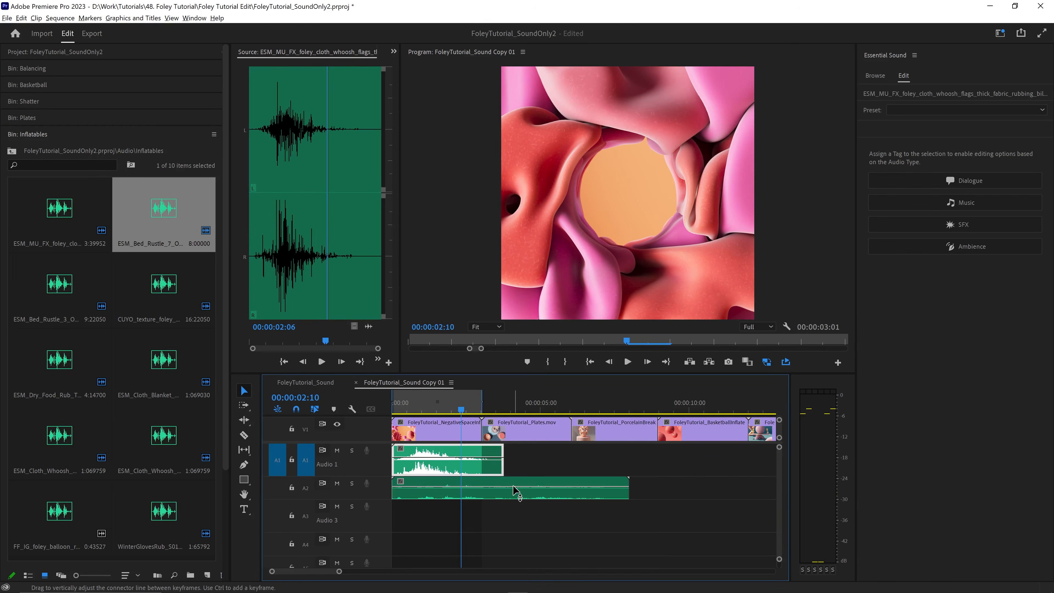
{"action": "mouse_move", "coordinate": [472, 410]}
{"action": "left_mouse_down"}
{"action": "mouse_move", "coordinate": [486, 409]}
{"action": "mouse_move", "coordinate": [478, 410]}
{"action": "left_mouse_up"}
{"action": "key", "text": "ctrl+k"}
{"action": "left_click", "coordinate": [524, 483]}
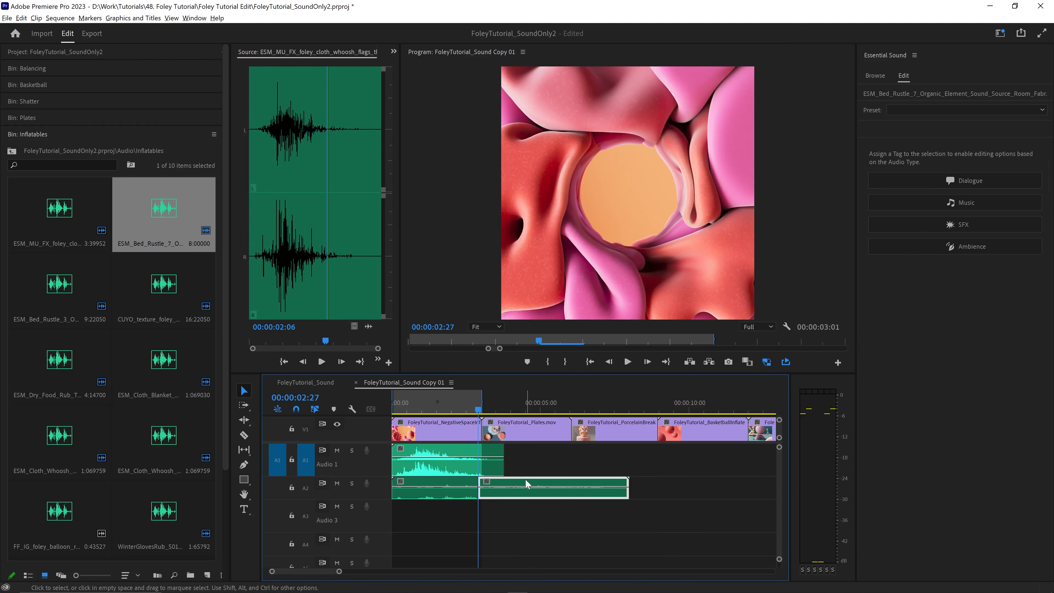
{"action": "left_click_drag", "start_coordinate": [525, 483], "coordinate": [438, 517]}
{"action": "key", "text": "Home"}
{"action": "key", "text": "space"}
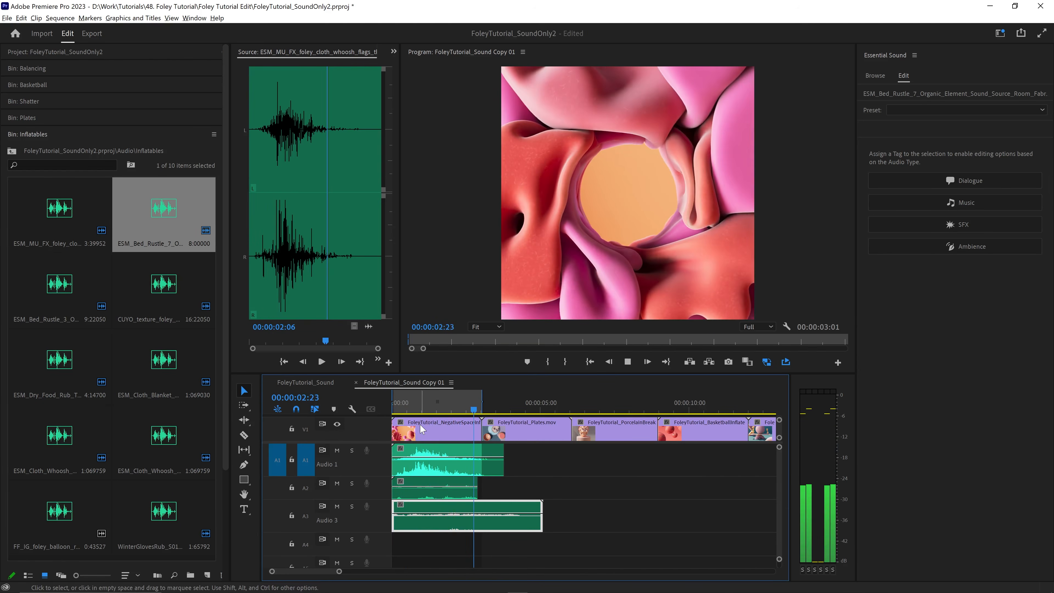
- Add ESM_Bed_Rustle_3 to track A4 at the sequence start, split it at 00:00:03:06, and move the second part to the start of A5
{"action": "left_click_drag", "start_coordinate": [34, 296], "coordinate": [397, 542]}
{"action": "left_click_drag", "start_coordinate": [777, 461], "coordinate": [778, 463]}
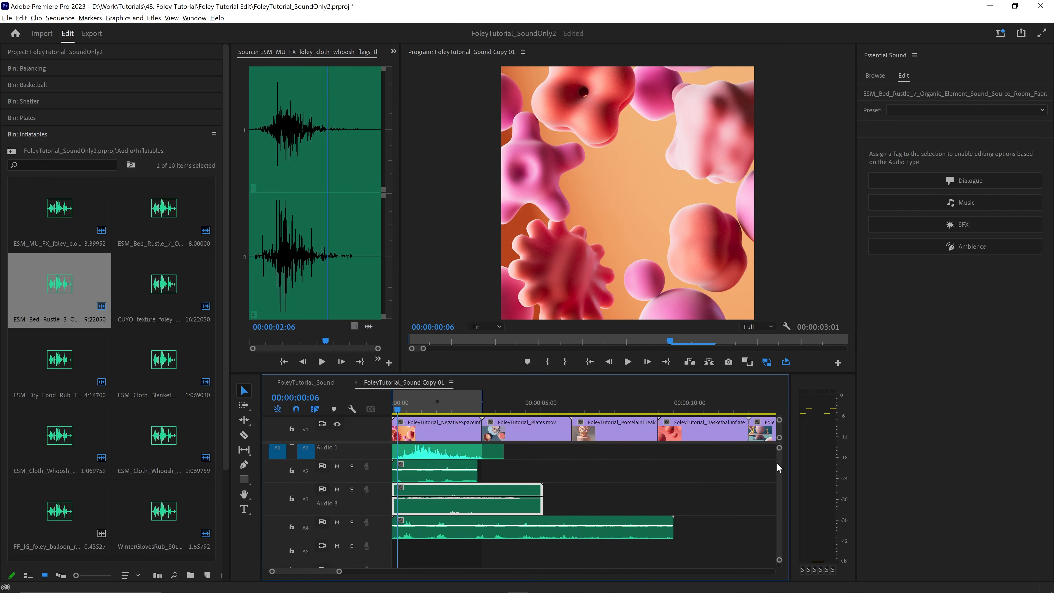
{"action": "left_click", "coordinate": [485, 404]}
{"action": "left_click", "coordinate": [494, 530]}
{"action": "left_click_drag", "start_coordinate": [494, 530], "coordinate": [400, 554]}
{"action": "key", "text": "Home"}
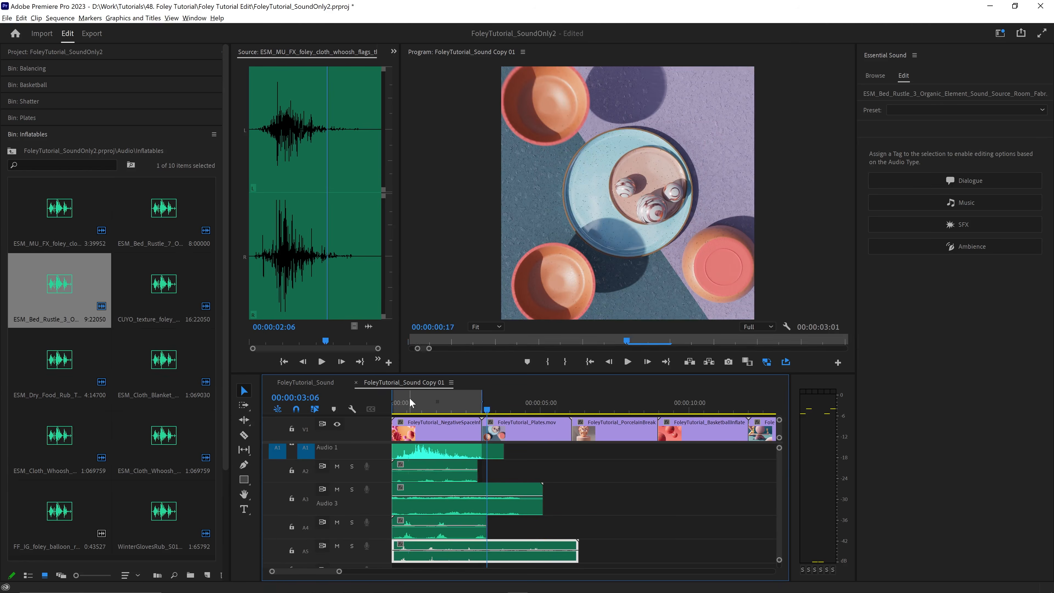
{"action": "key", "text": "space"}
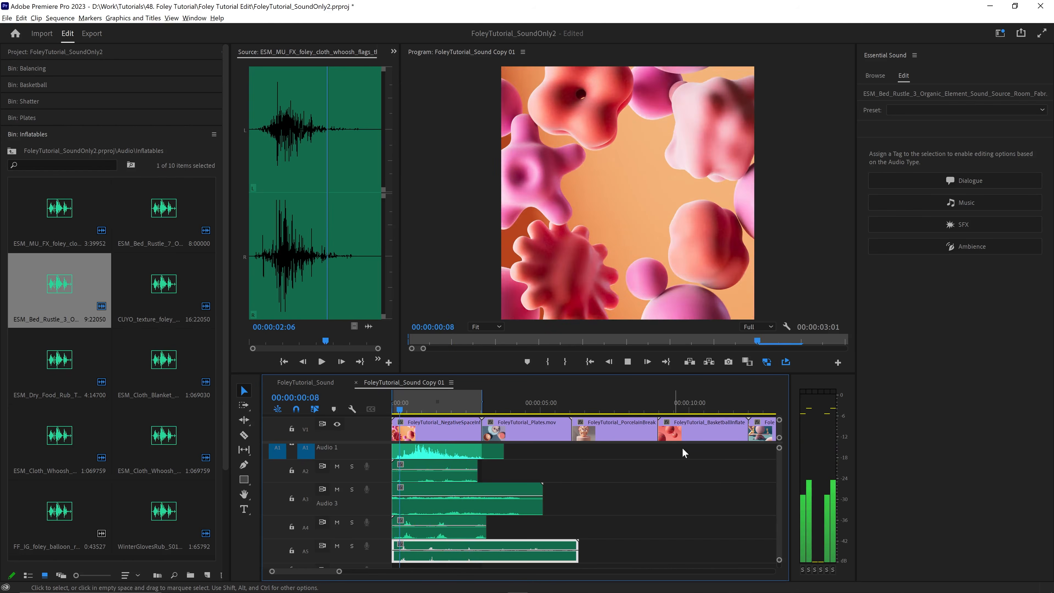
{"action": "key", "text": "space"}
- Audition ESM_Cloth_Blanket_Flap_5, place it on track A6 at about 00:00:00:08, and play the layered sounds with the video
{"action": "scroll", "coordinate": [760, 458], "scroll_direction": "down", "scroll_amount": 2}
{"action": "double_click", "coordinate": [150, 365]}
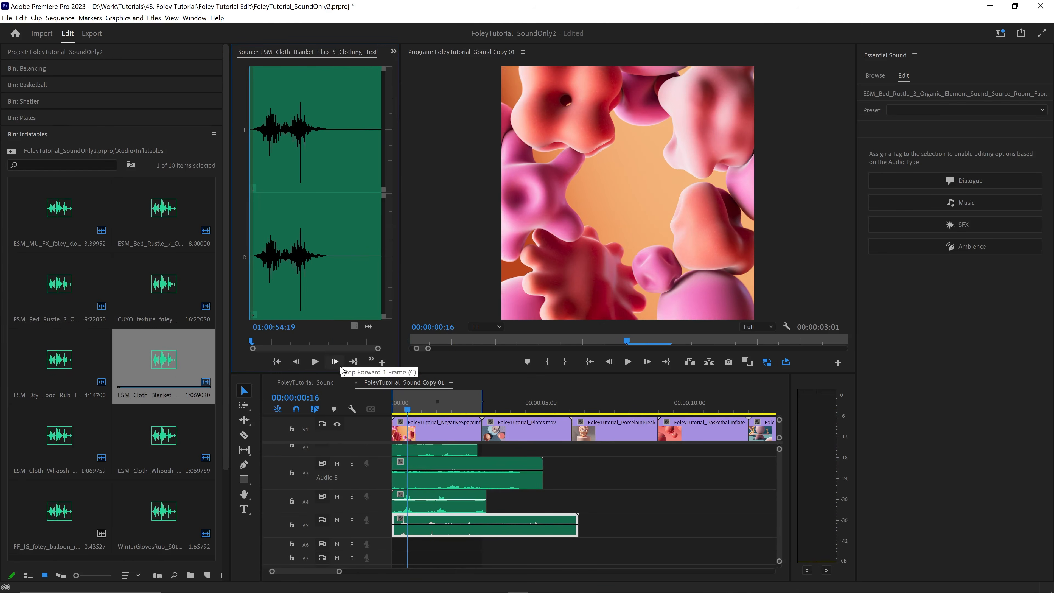
{"action": "left_click", "coordinate": [315, 361]}
{"action": "left_click", "coordinate": [316, 362]}
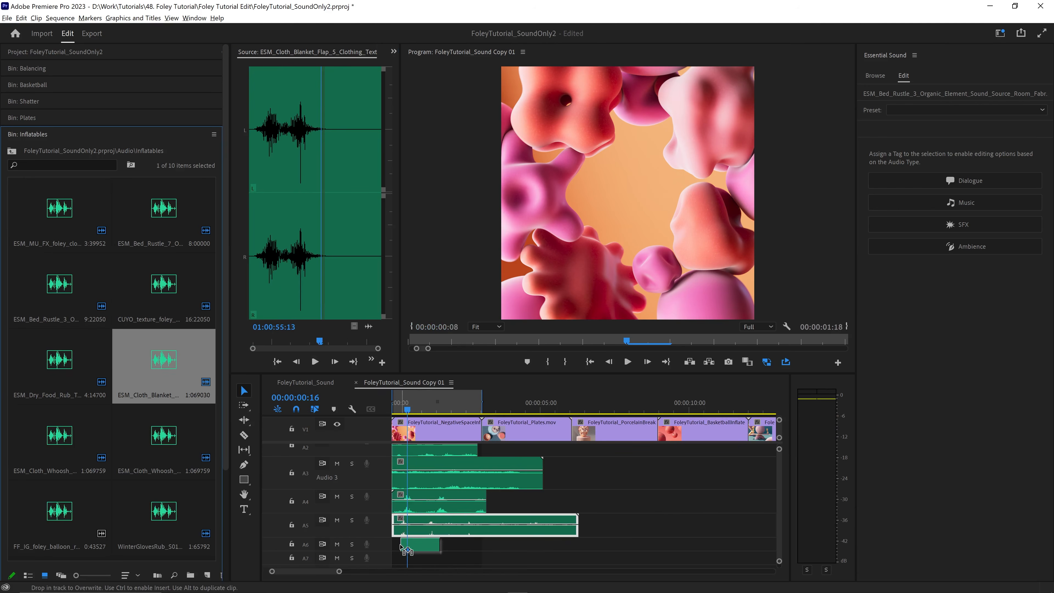
{"action": "key", "text": "space"}
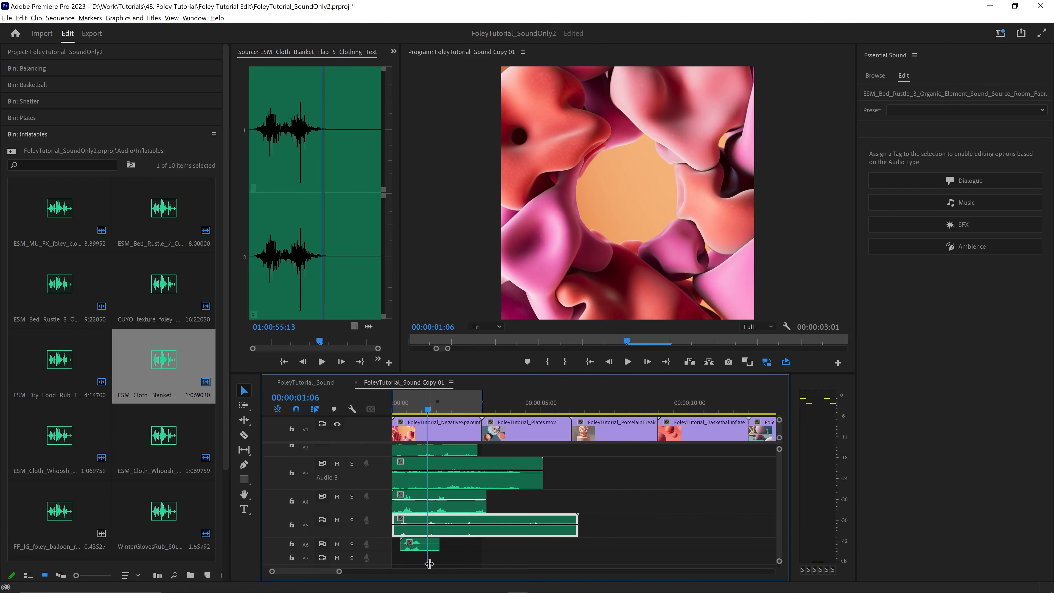
{"action": "key", "text": "="}
{"action": "left_click", "coordinate": [420, 402]}
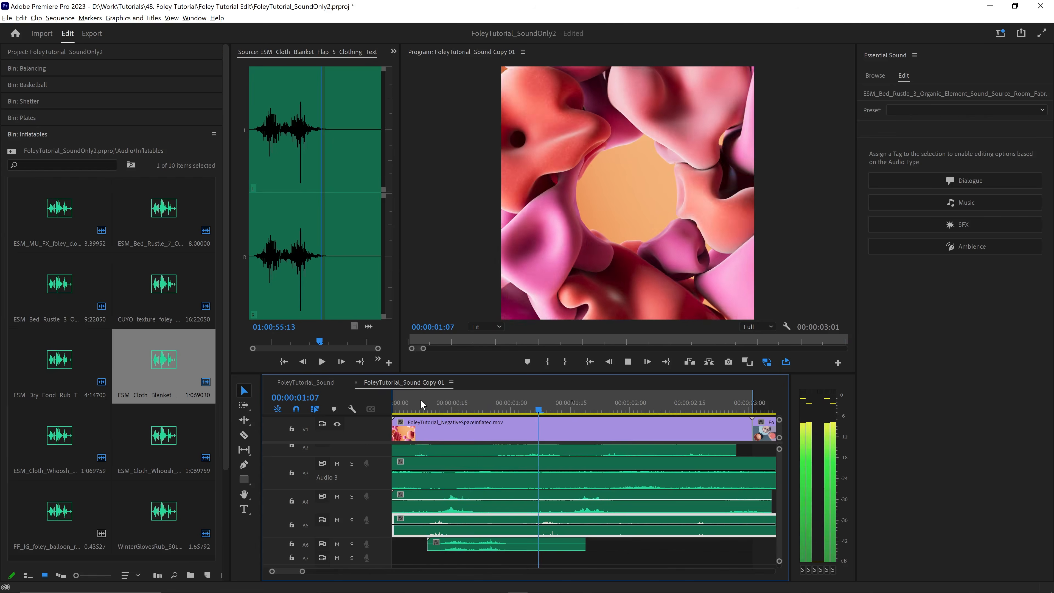
{"action": "left_click", "coordinate": [403, 401]}
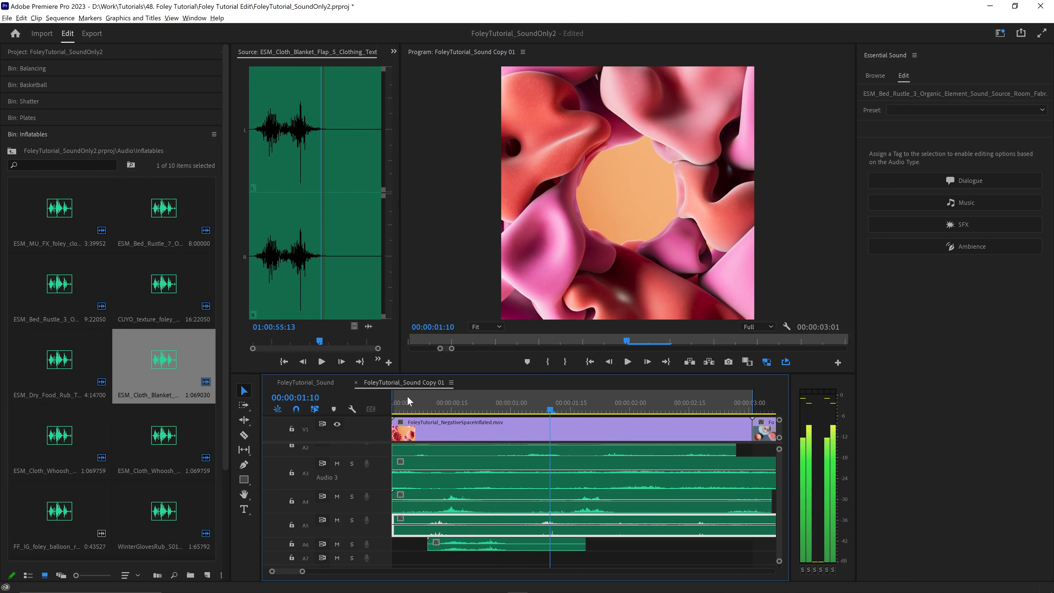
{"action": "key", "text": "space"}
- Shift the blanket flap clip forward by about 7 frames, enlarge track A6 to adjust the clip's volume, and play the result
{"action": "left_click_drag", "start_coordinate": [449, 539], "coordinate": [476, 540]}
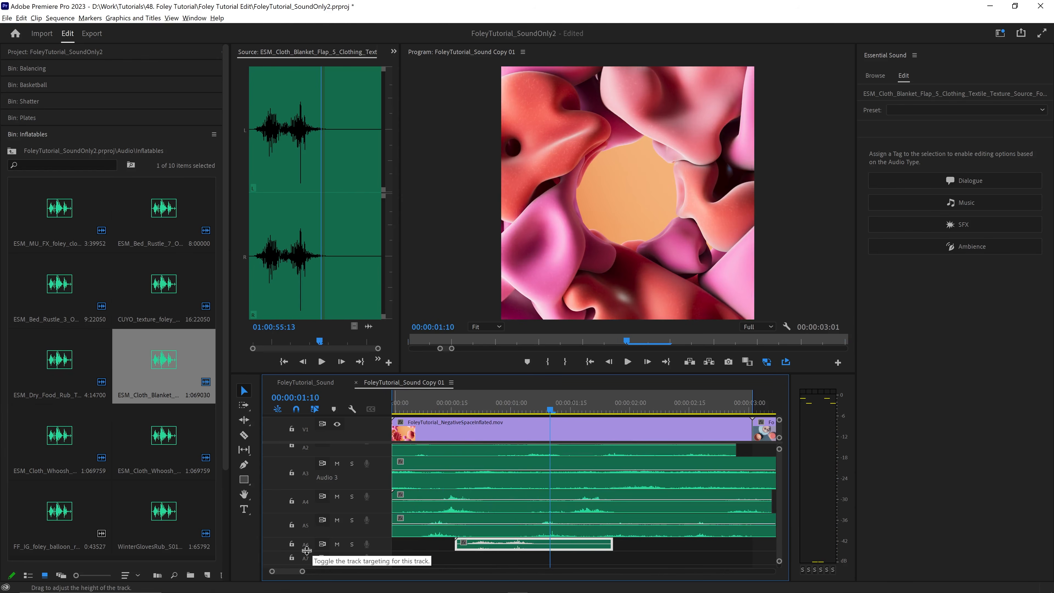
{"action": "mouse_move", "coordinate": [308, 557]}
{"action": "left_mouse_down"}
{"action": "mouse_move", "coordinate": [287, 563]}
{"action": "mouse_move", "coordinate": [309, 563]}
{"action": "left_mouse_up"}
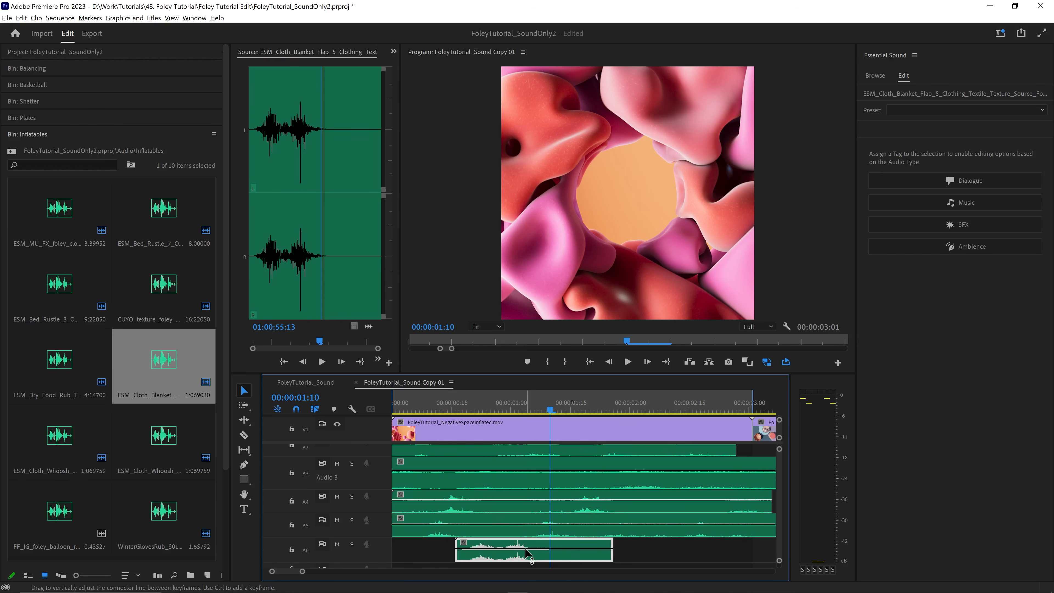
{"action": "key", "text": "space"}
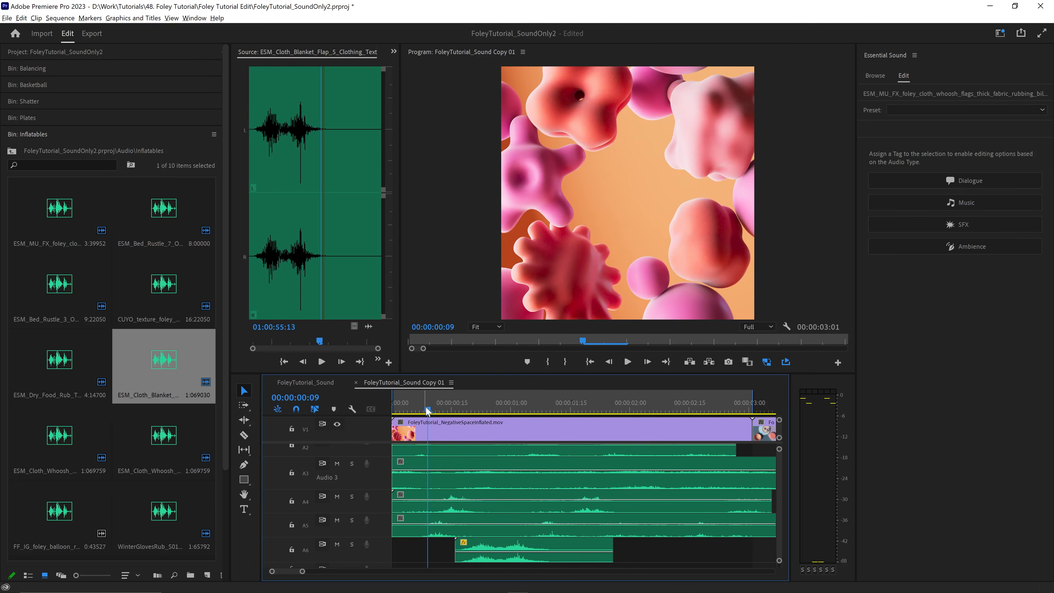
{"action": "key", "text": "space"}
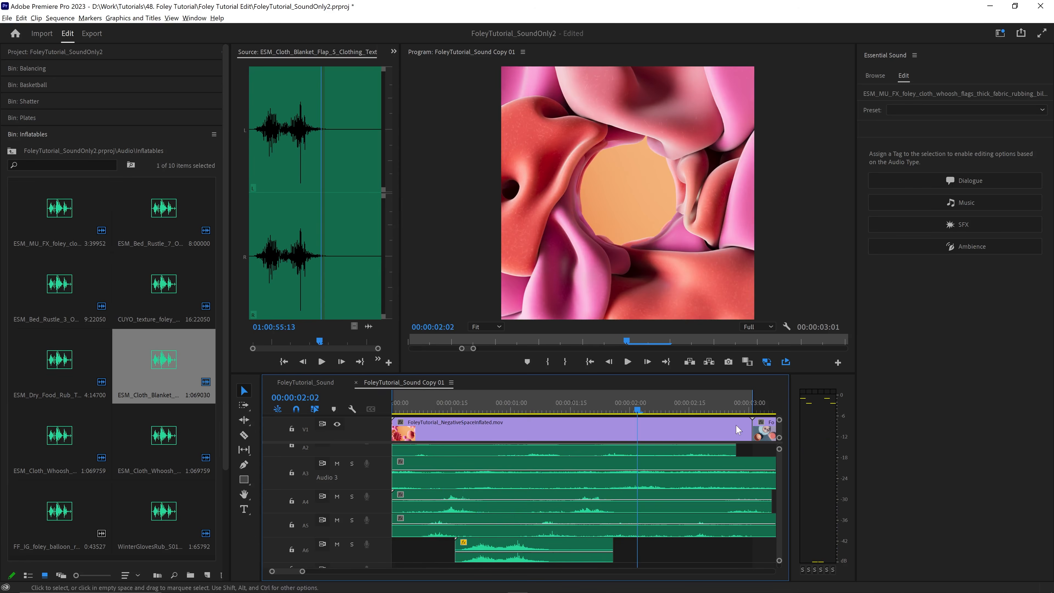
- Audition WinterGlovesRub_S011FO.1037, place it on track A7 starting at about 00:00:01:07, and play the layered sounds with the video
{"action": "scroll", "coordinate": [778, 480], "scroll_direction": "down", "scroll_amount": 2}
{"action": "double_click", "coordinate": [154, 509]}
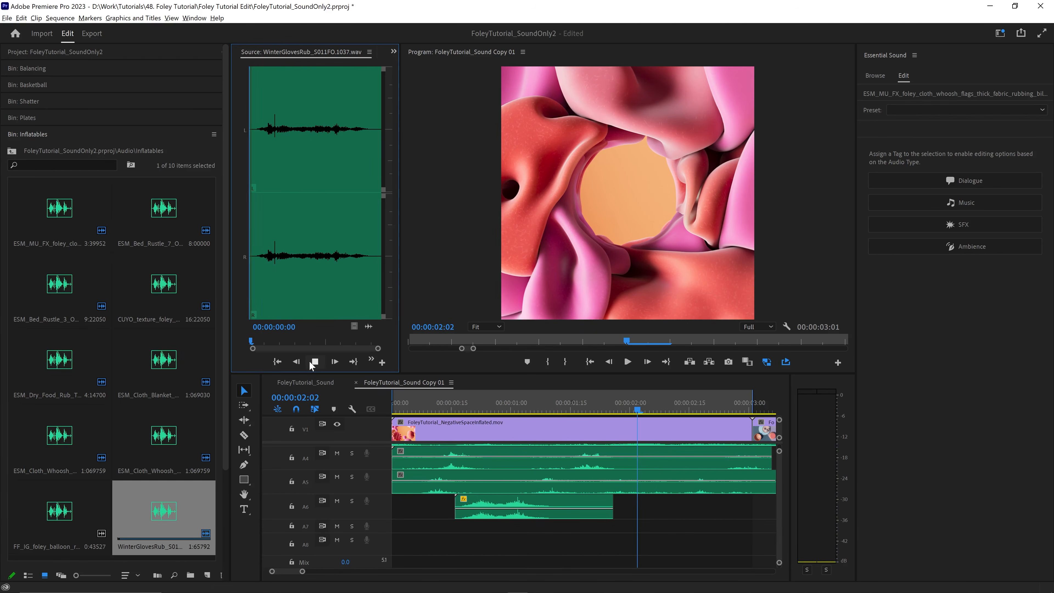
{"action": "left_click", "coordinate": [313, 362]}
{"action": "left_click", "coordinate": [314, 361]}
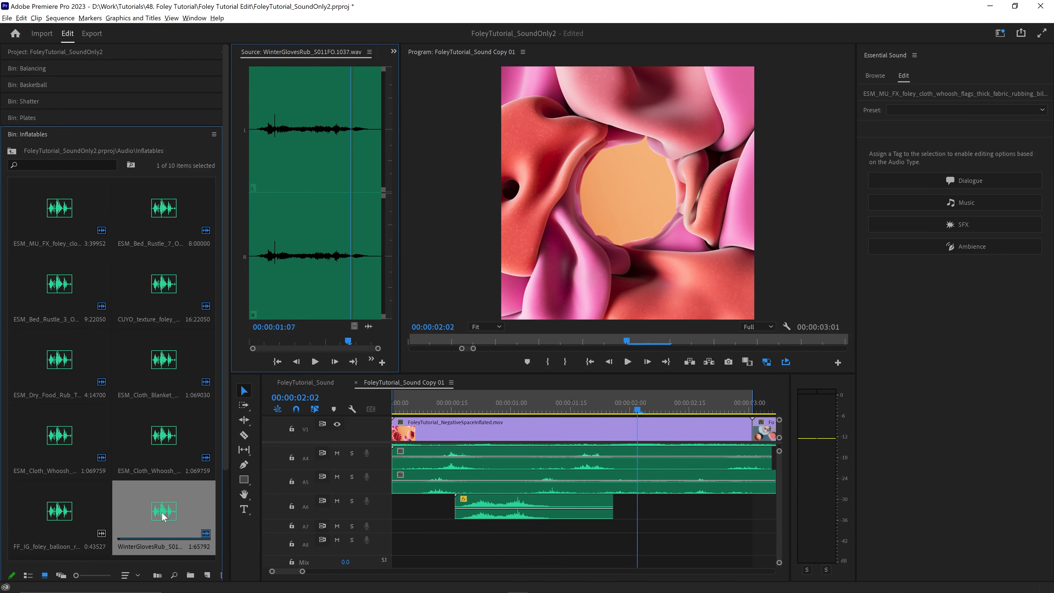
{"action": "left_click_drag", "start_coordinate": [163, 516], "coordinate": [556, 526]}
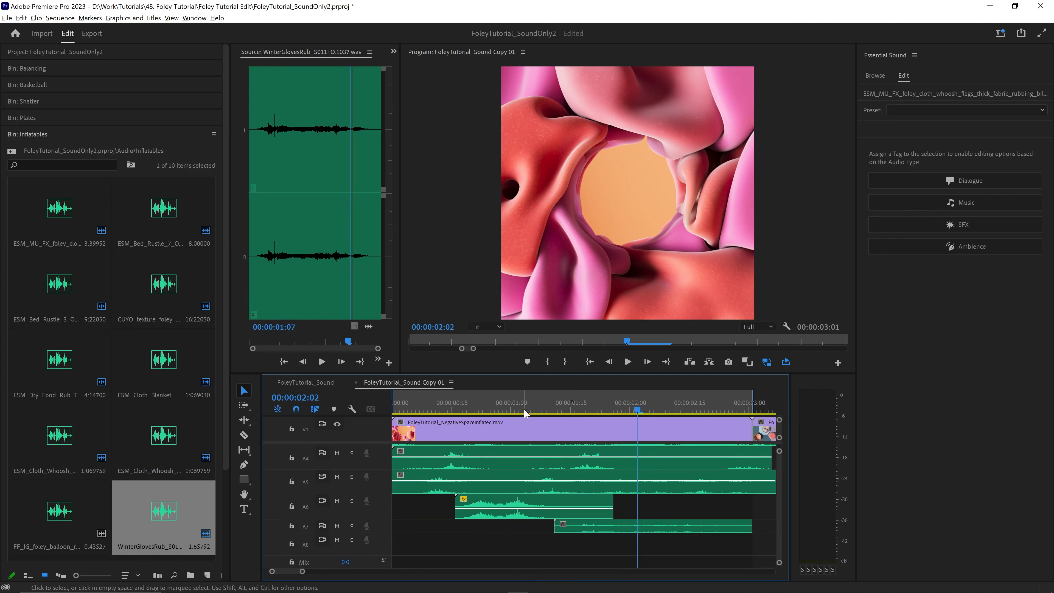
{"action": "key", "text": "space"}
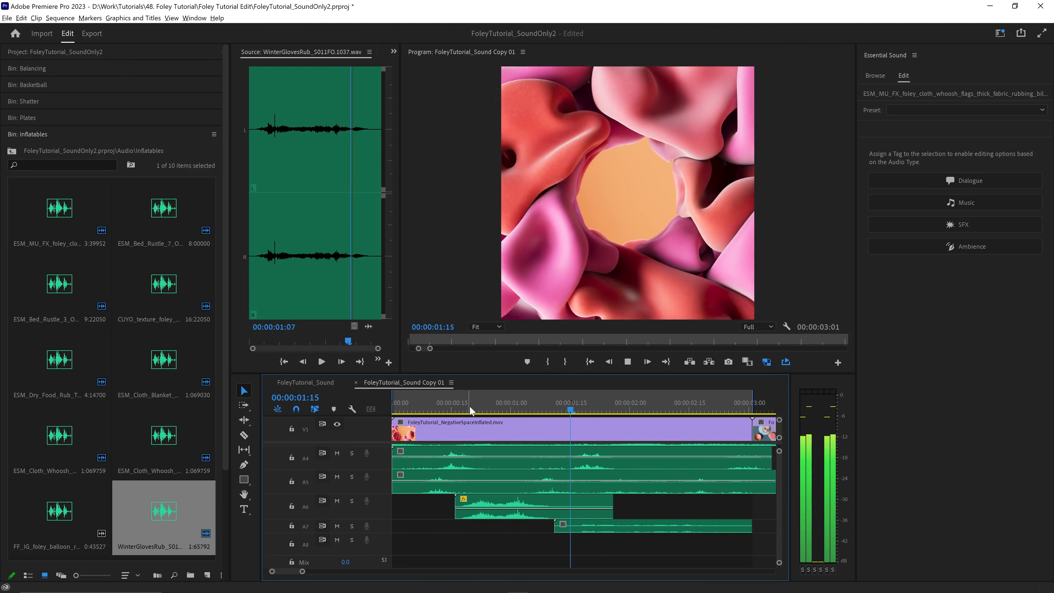
{"action": "key", "text": "space"}
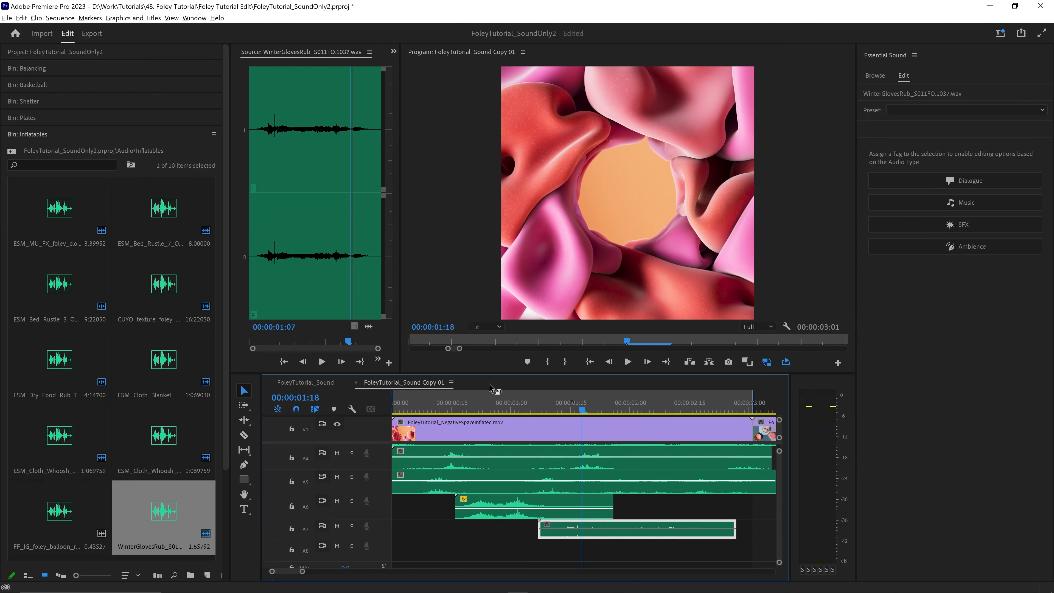
- Adjust the volume of the WinterGlovesRub clip on track A7 and play the mix from about 00:00:00:25
{"action": "left_click_drag", "start_coordinate": [489, 374], "coordinate": [486, 319]}
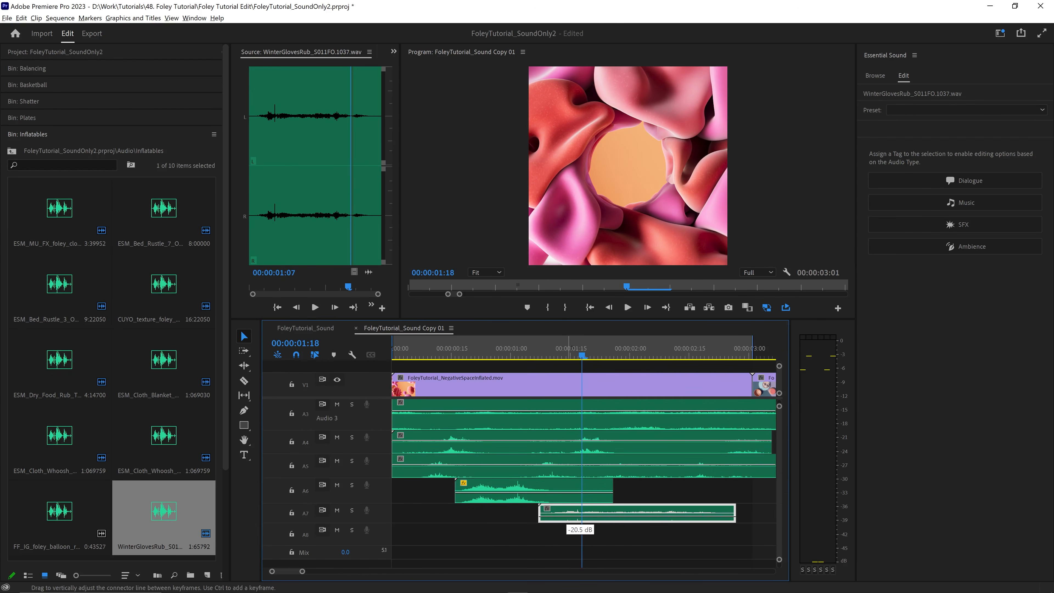
{"action": "left_click", "coordinate": [492, 352]}
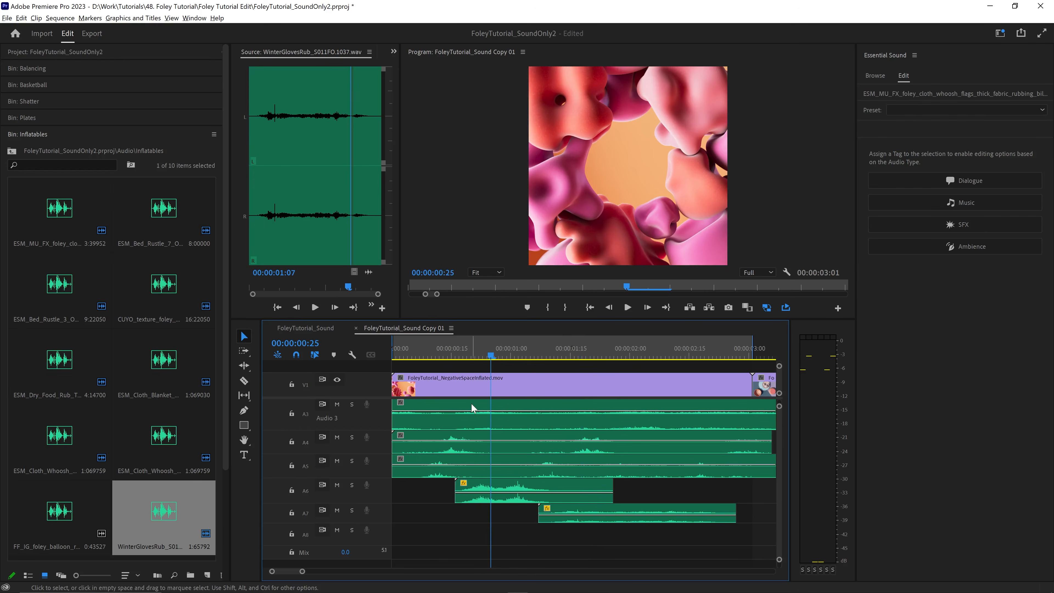
{"action": "key", "text": "space"}
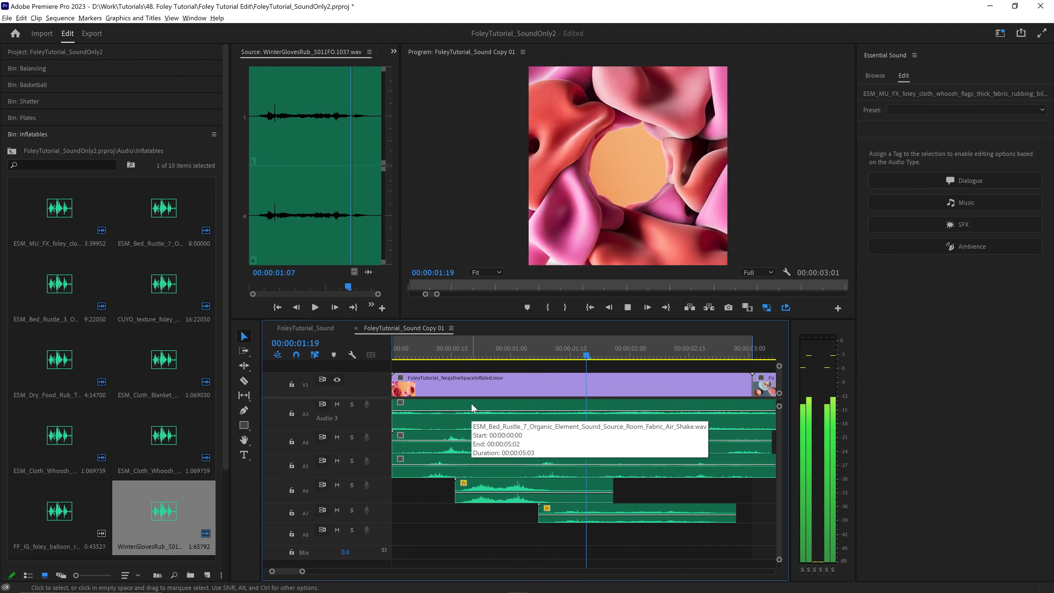
{"action": "key", "text": "space"}
- Add ESM_Cloth_Whoosh_Flap_5 to track A7 at the sequence start, then solo that track and play it
{"action": "left_click", "coordinate": [61, 444]}
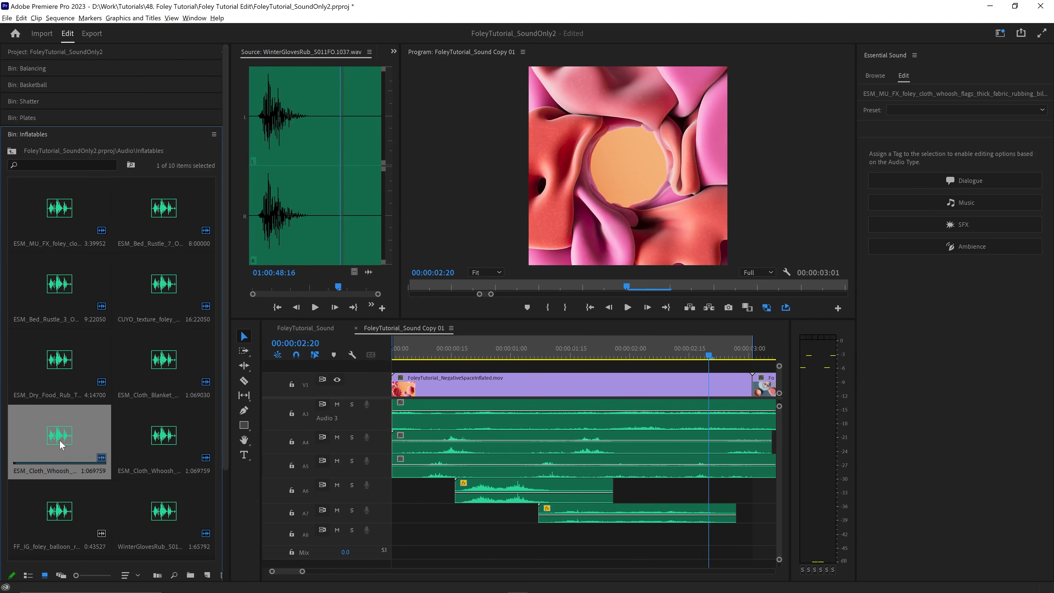
{"action": "left_click_drag", "start_coordinate": [60, 444], "coordinate": [490, 521]}
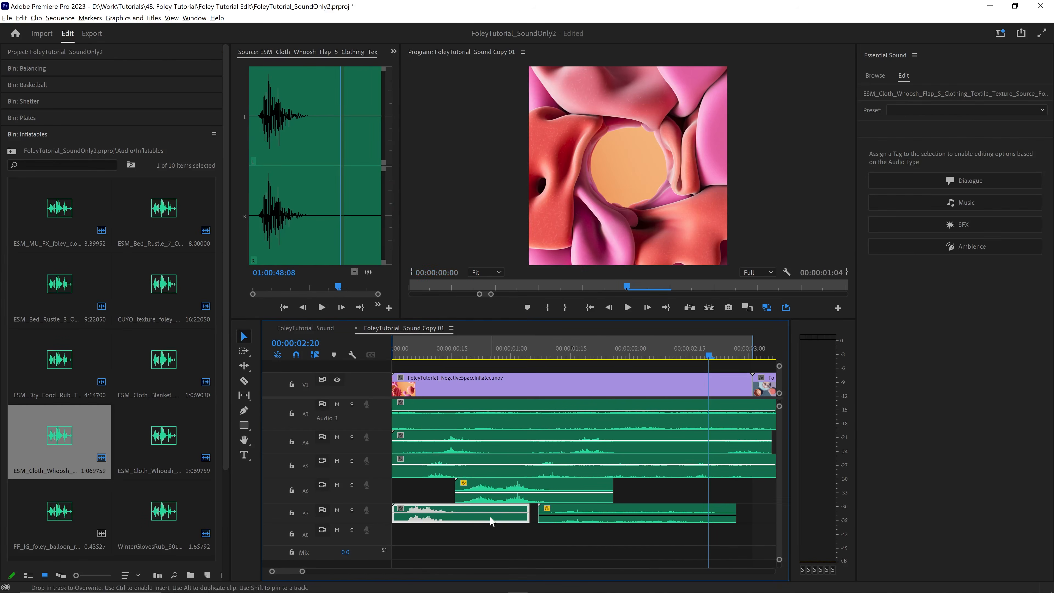
{"action": "left_click", "coordinate": [422, 356]}
{"action": "key", "text": "space"}
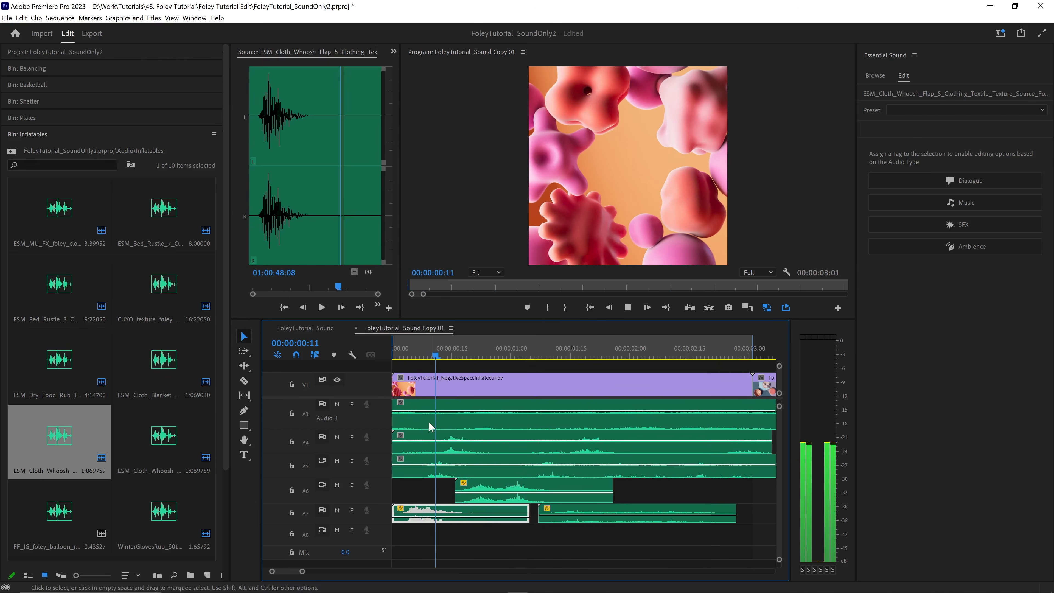
{"action": "left_click", "coordinate": [352, 510]}
{"action": "left_click", "coordinate": [406, 505]}
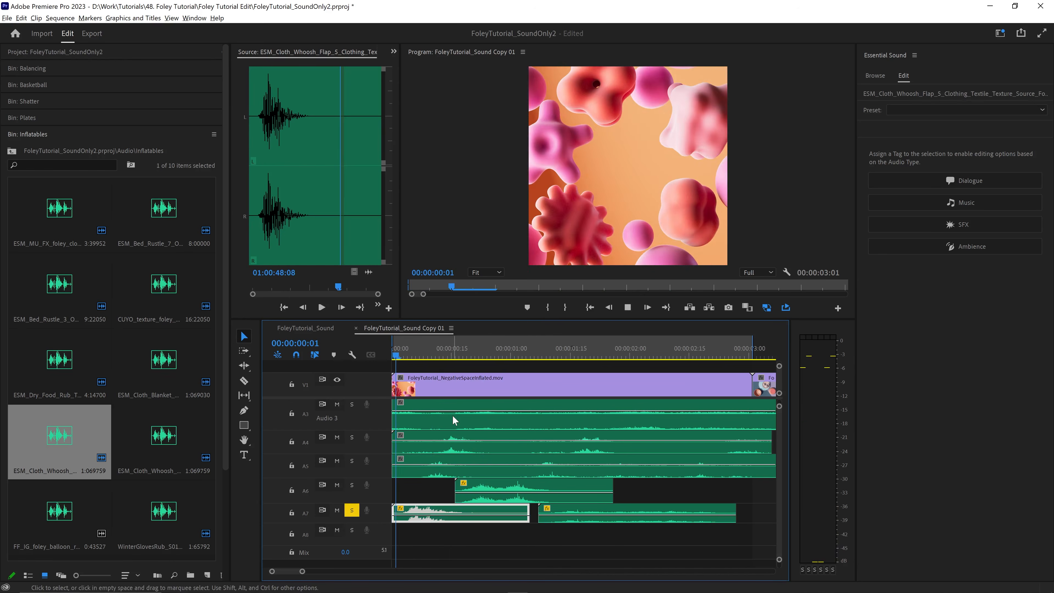
{"action": "key", "text": "space"}
- Move the cloth whoosh clip on A7 to start at about 00:00:00:09, trim its end to about 00:00:01:03, and play the track
{"action": "left_click_drag", "start_coordinate": [428, 522], "coordinate": [436, 522]}
{"action": "left_click_drag", "start_coordinate": [532, 520], "coordinate": [498, 520]}
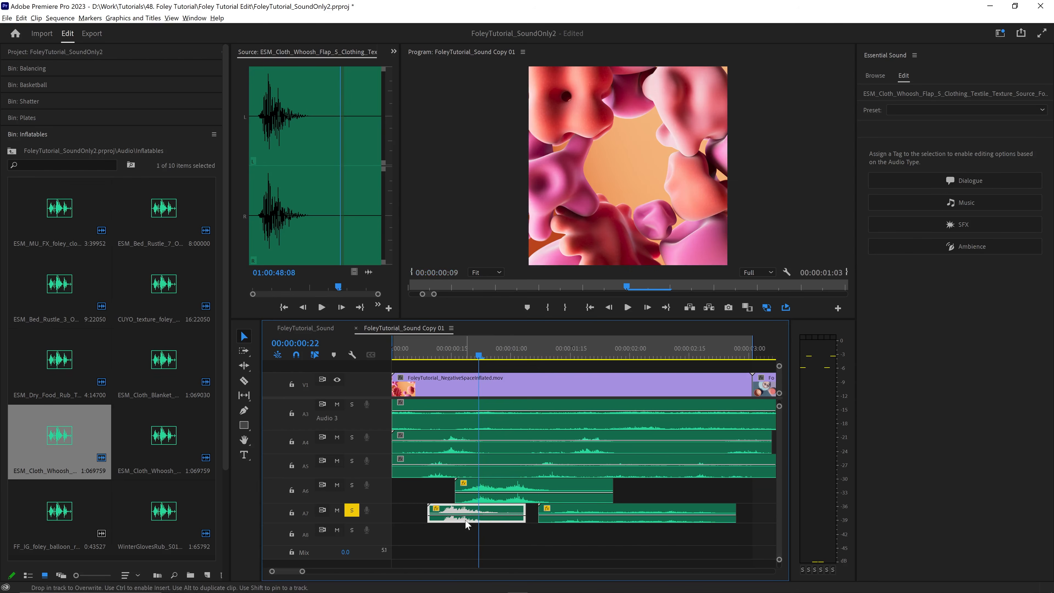
{"action": "left_click_drag", "start_coordinate": [400, 353], "coordinate": [389, 353]}
{"action": "key", "text": "space"}
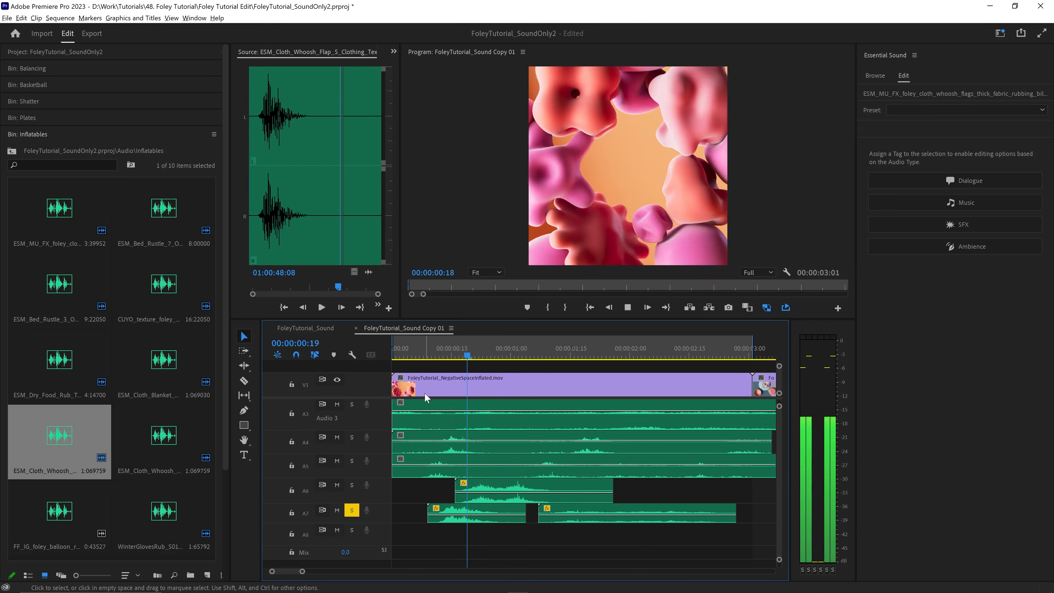
- Replay the sequence from its start, turn off solo on track A7, and play the full mix
{"action": "left_click_drag", "start_coordinate": [415, 356], "coordinate": [342, 356]}
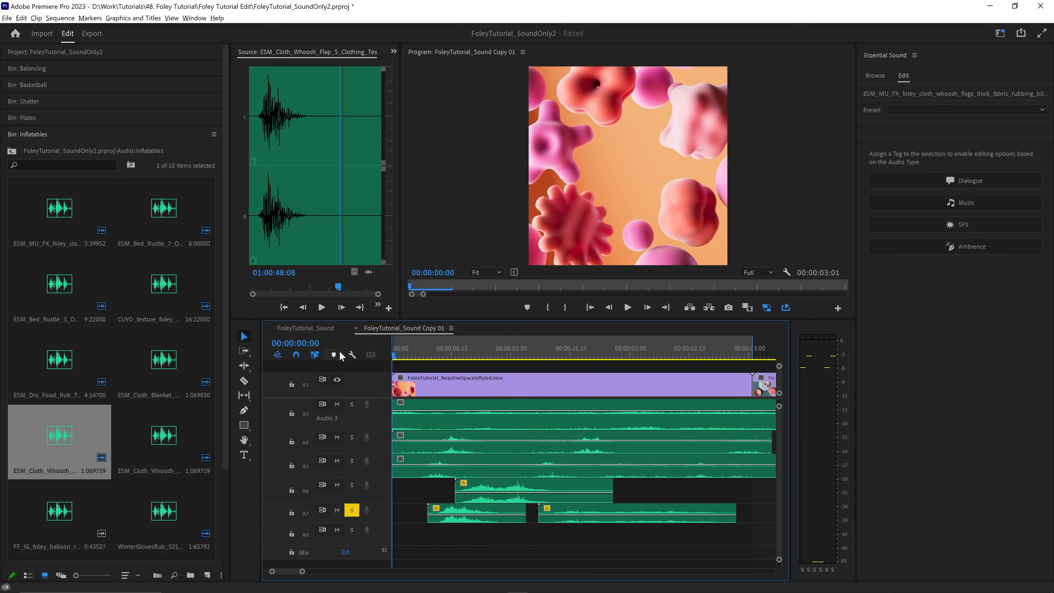
{"action": "key", "text": "space"}
{"action": "key", "text": "space"}
{"action": "left_click", "coordinate": [403, 353]}
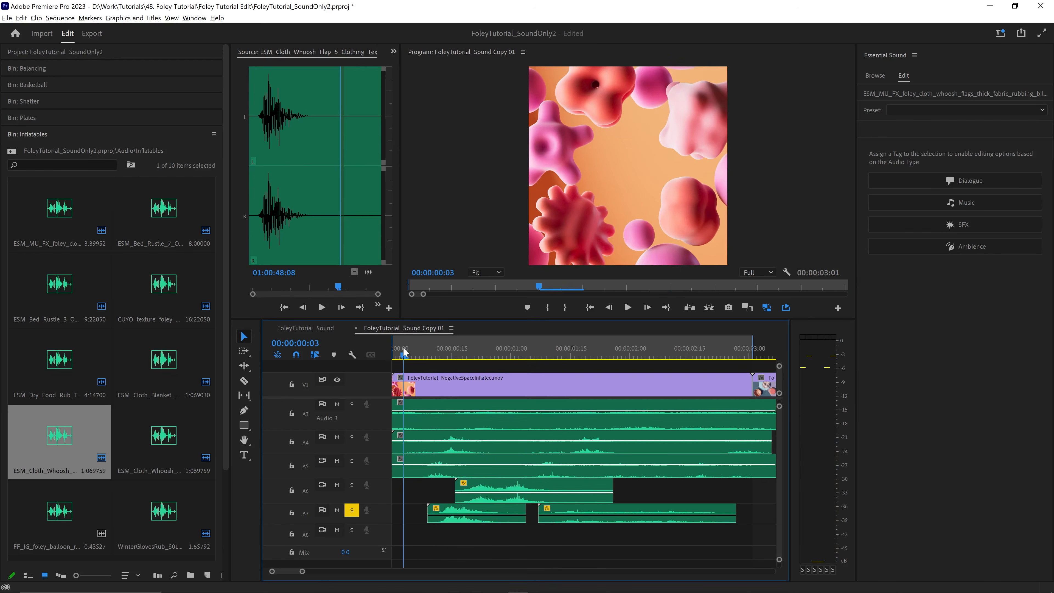
- Audition CUYO_texture_foley_raw_sand_rub, FF_IG_foley_balloon_rub_double and the blanket flap sound from the Inflatables bin
{"action": "key", "text": "space"}
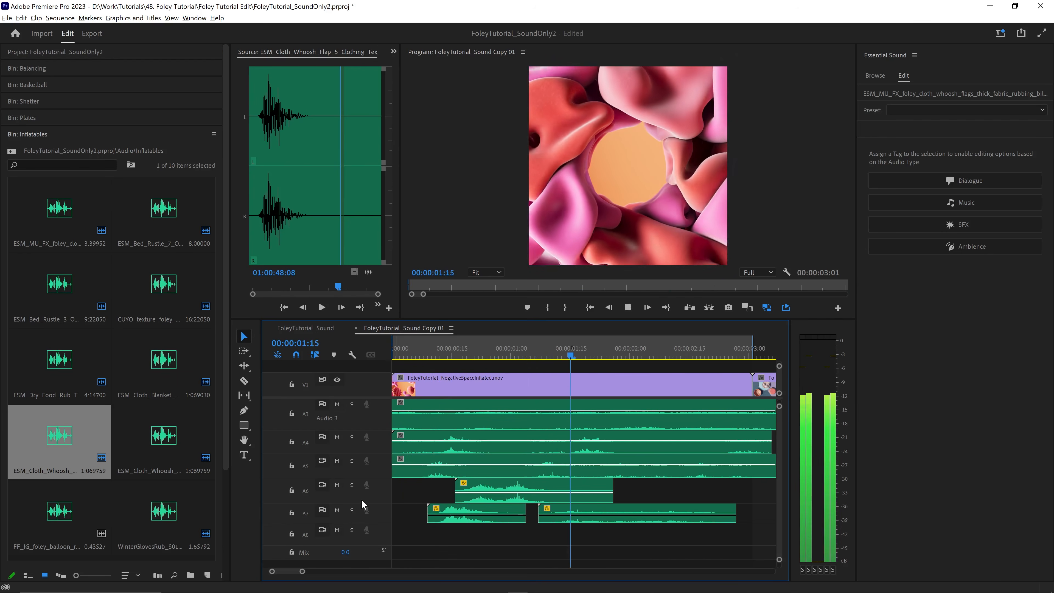
{"action": "double_click", "coordinate": [164, 287]}
{"action": "key", "text": "space"}
{"action": "key", "text": "space"}
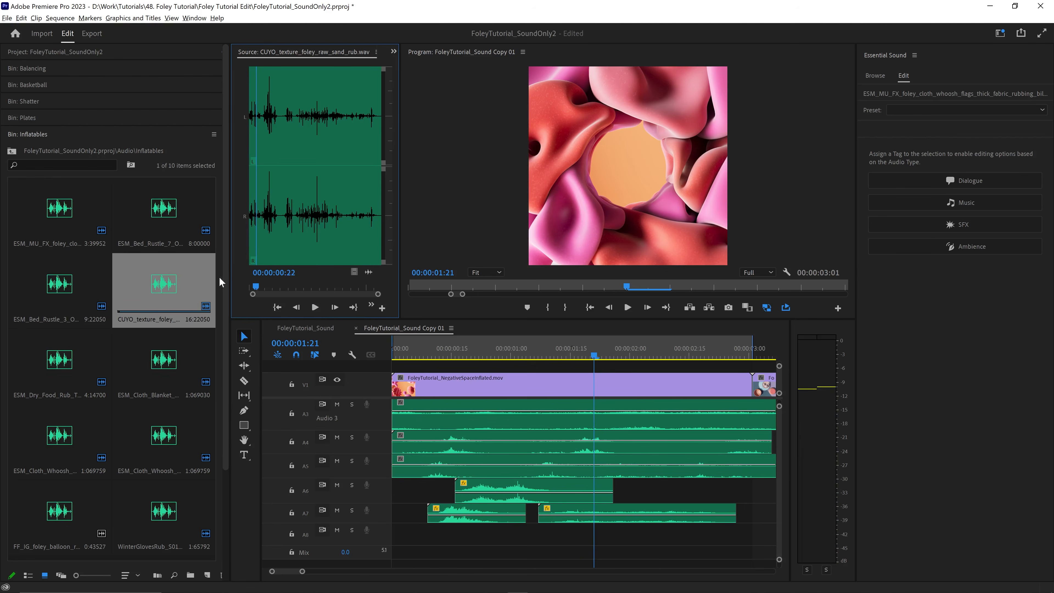
{"action": "scroll", "coordinate": [777, 477], "scroll_direction": "up", "scroll_amount": 3}
{"action": "key", "text": "minus"}
{"action": "key", "text": "equal"}
{"action": "scroll", "coordinate": [713, 476], "scroll_direction": "down", "scroll_amount": 5}
{"action": "scroll", "coordinate": [120, 503], "scroll_direction": "down", "scroll_amount": 2}
{"action": "double_click", "coordinate": [62, 461]}
{"action": "left_click", "coordinate": [315, 308]}
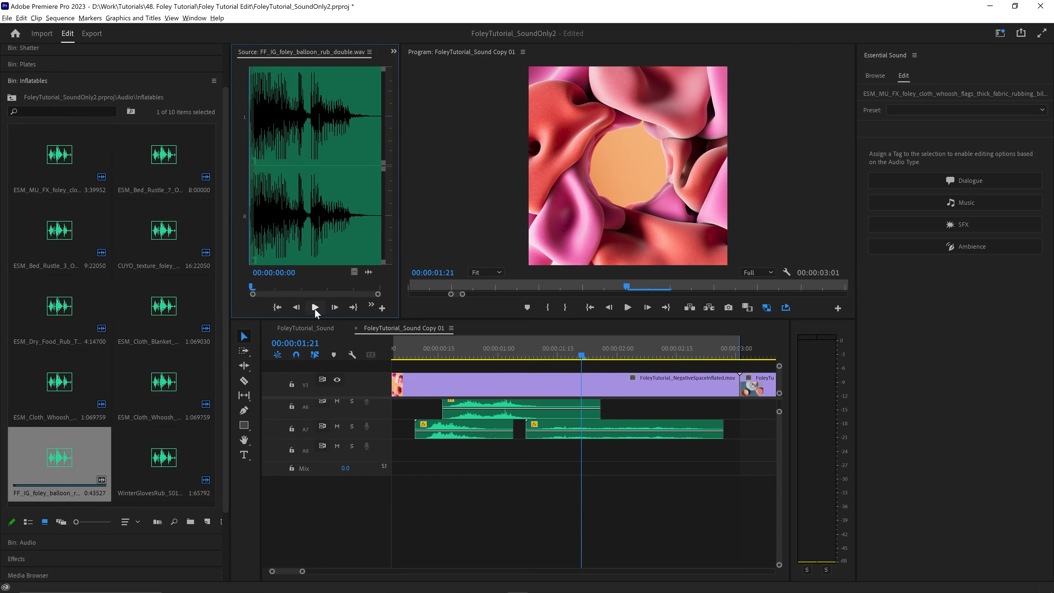
{"action": "left_click", "coordinate": [162, 458]}
{"action": "left_click", "coordinate": [64, 378]}
{"action": "double_click", "coordinate": [153, 322]}
{"action": "left_click", "coordinate": [316, 307]}
- Audition ESM_Cloth_Whoosh_Flap_4, place it on track A8 at about 00:00:00:16 with its volume adjusted, and play the result
{"action": "double_click", "coordinate": [164, 382]}
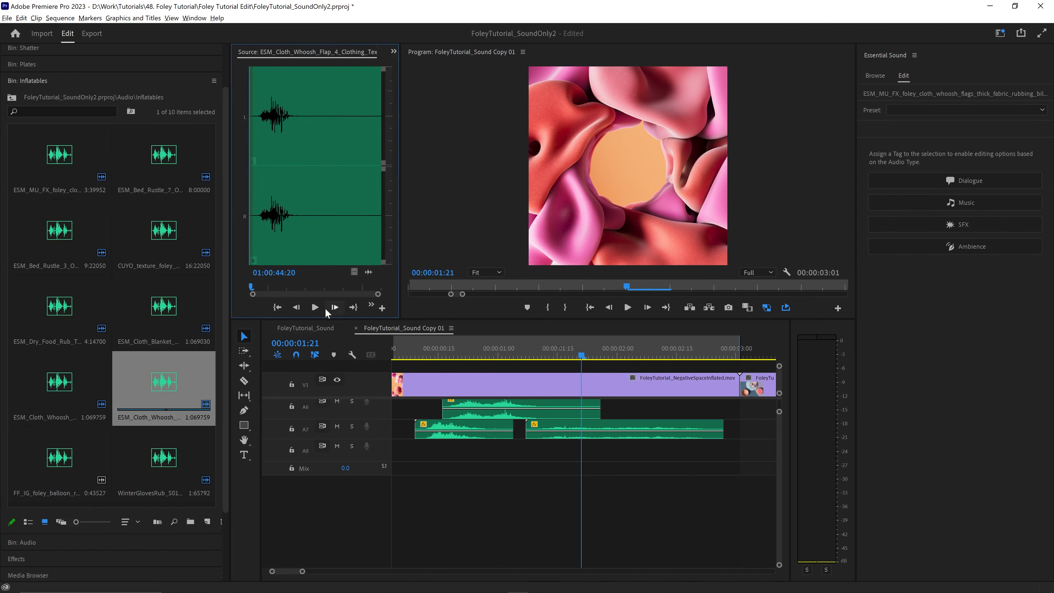
{"action": "left_click", "coordinate": [317, 307]}
{"action": "left_click", "coordinate": [318, 308]}
{"action": "left_click_drag", "start_coordinate": [168, 384], "coordinate": [473, 461]}
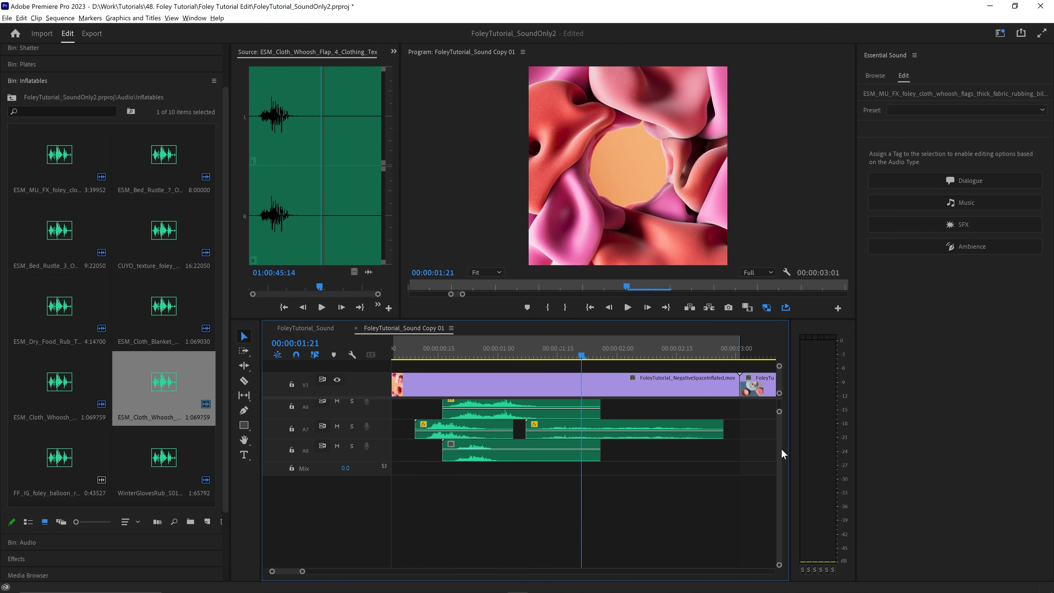
{"action": "scroll", "coordinate": [780, 442], "scroll_direction": "up", "scroll_amount": 3}
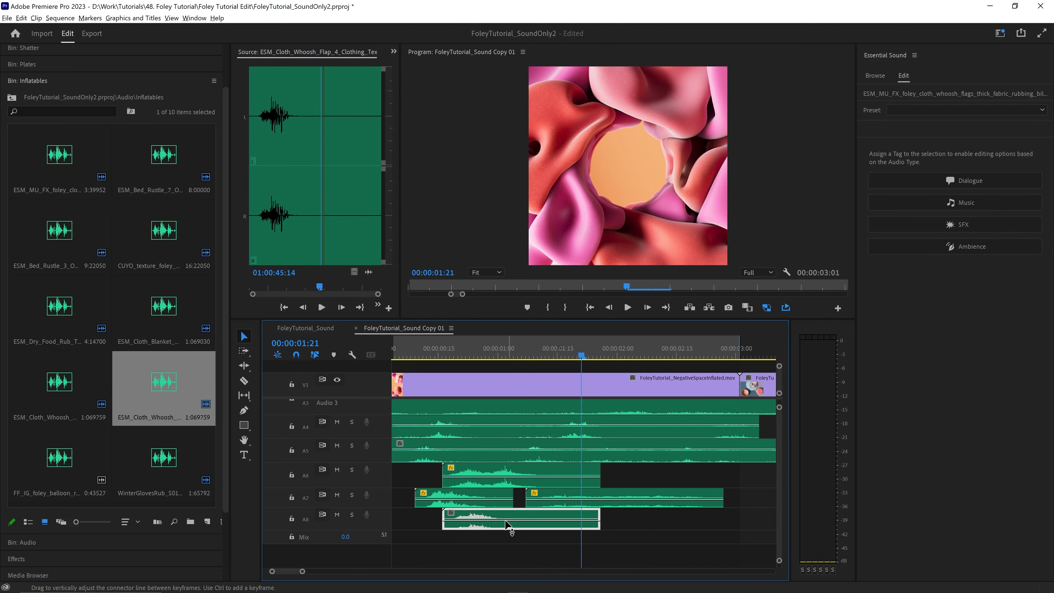
{"action": "left_click", "coordinate": [412, 353]}
{"action": "key", "text": "space"}
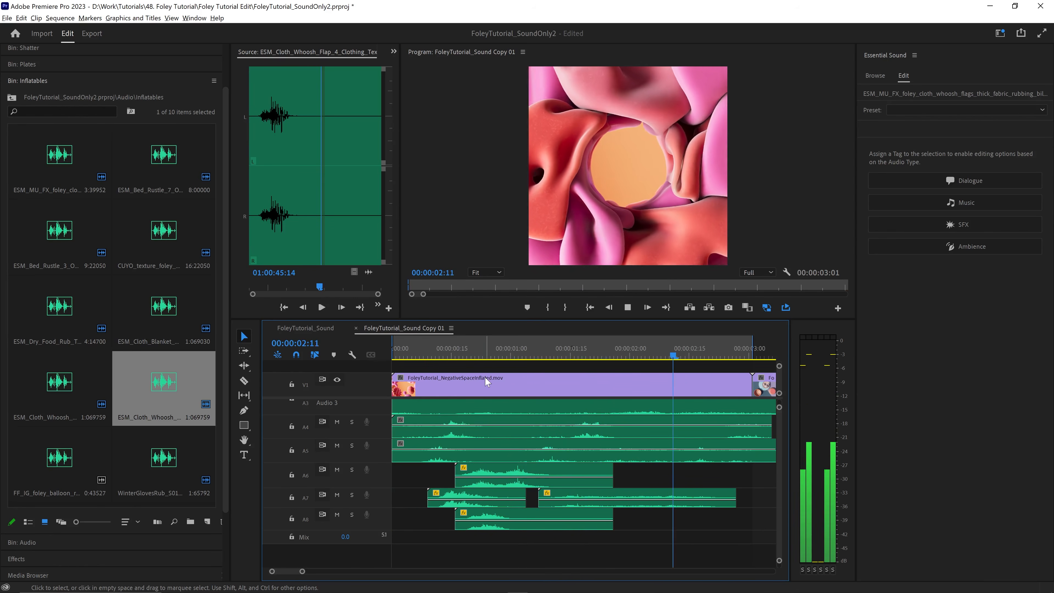
{"action": "key", "text": "space"}
- Audition the dry food and sand rub sounds, place CUYO_texture_foley_raw_sand_rub on A6 at about 00:00:01:14, adjust its volume, and play the mix
{"action": "left_click", "coordinate": [104, 313]}
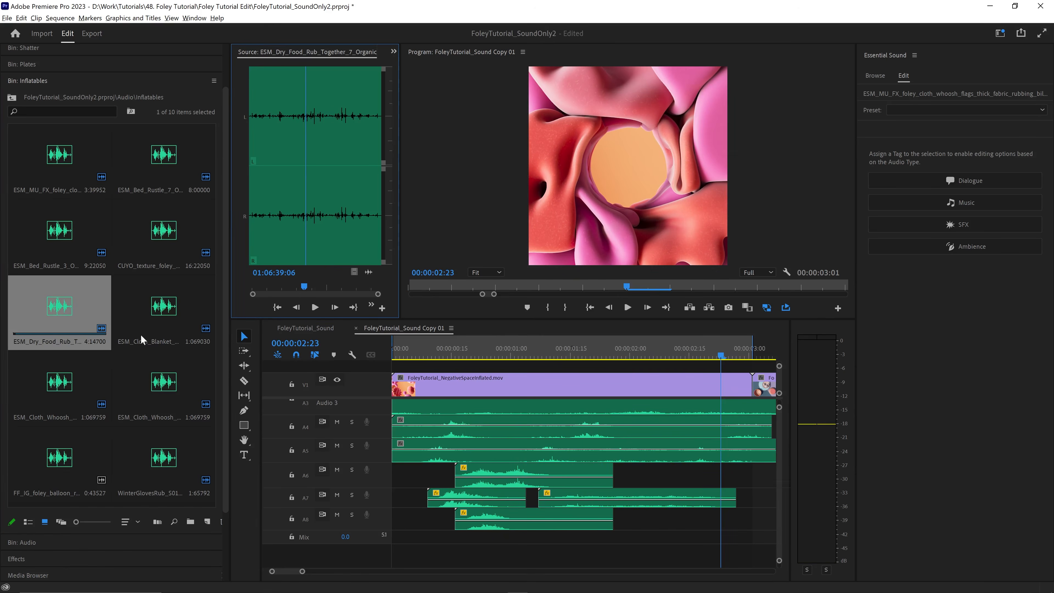
{"action": "left_click", "coordinate": [60, 460]}
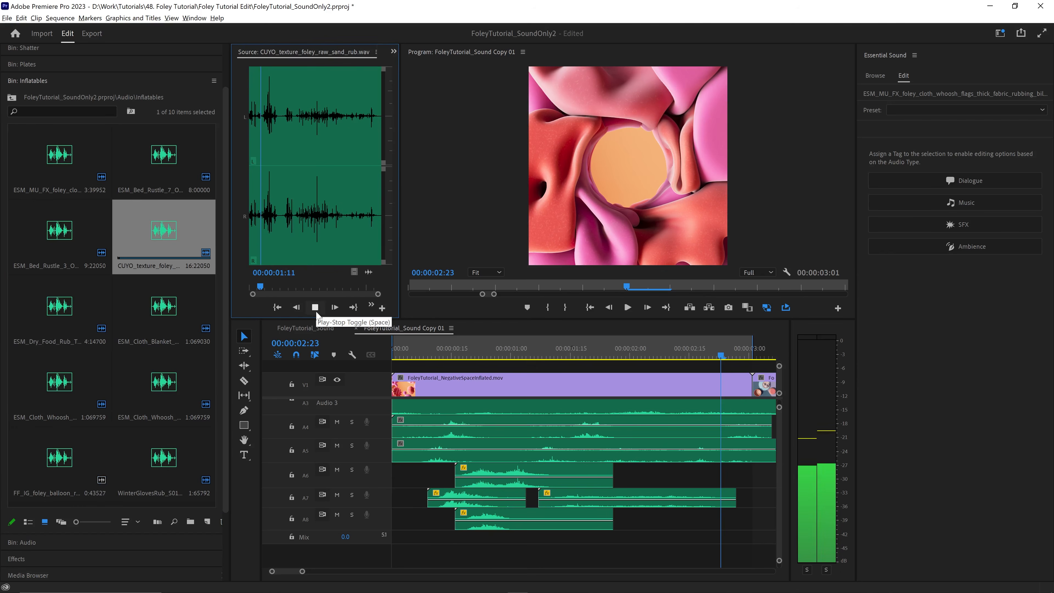
{"action": "left_click", "coordinate": [315, 310]}
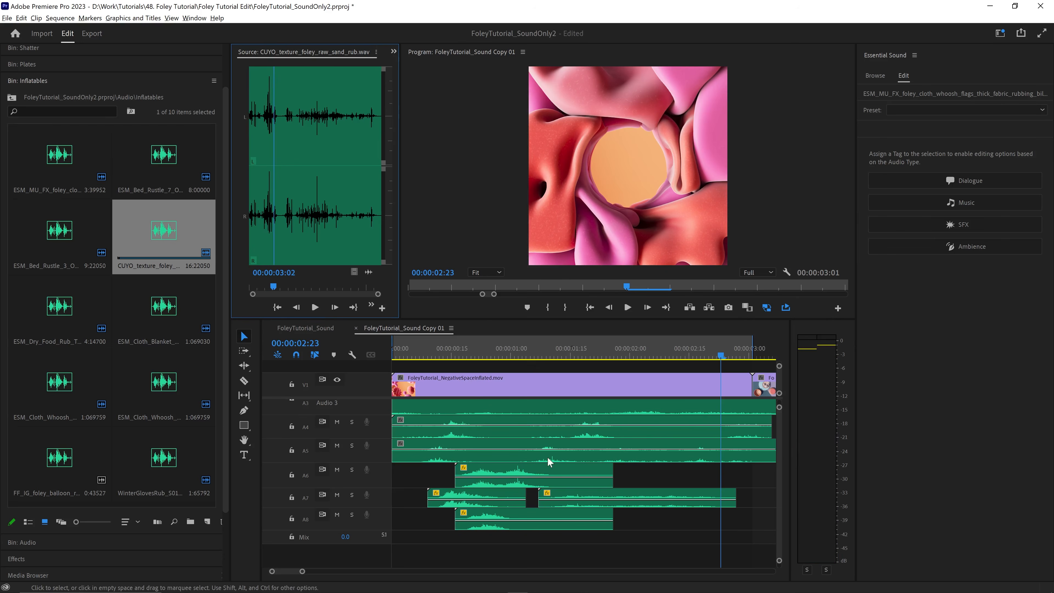
{"action": "left_click", "coordinate": [548, 457]}
{"action": "left_click_drag", "start_coordinate": [368, 273], "coordinate": [567, 479]}
{"action": "left_click_drag", "start_coordinate": [646, 475], "coordinate": [646, 478]}
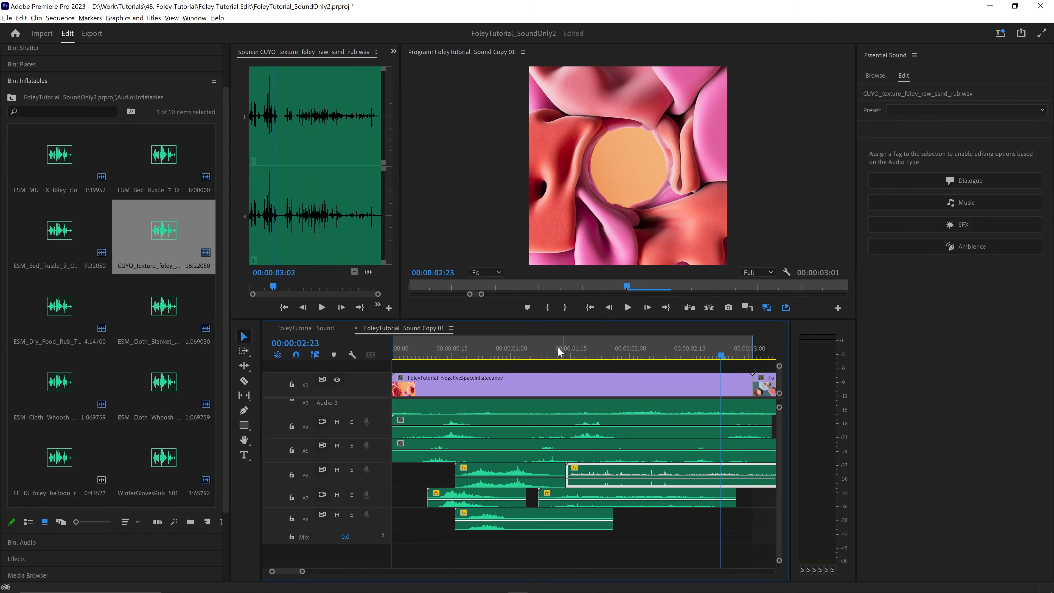
{"action": "left_click", "coordinate": [544, 352]}
{"action": "key", "text": "space"}
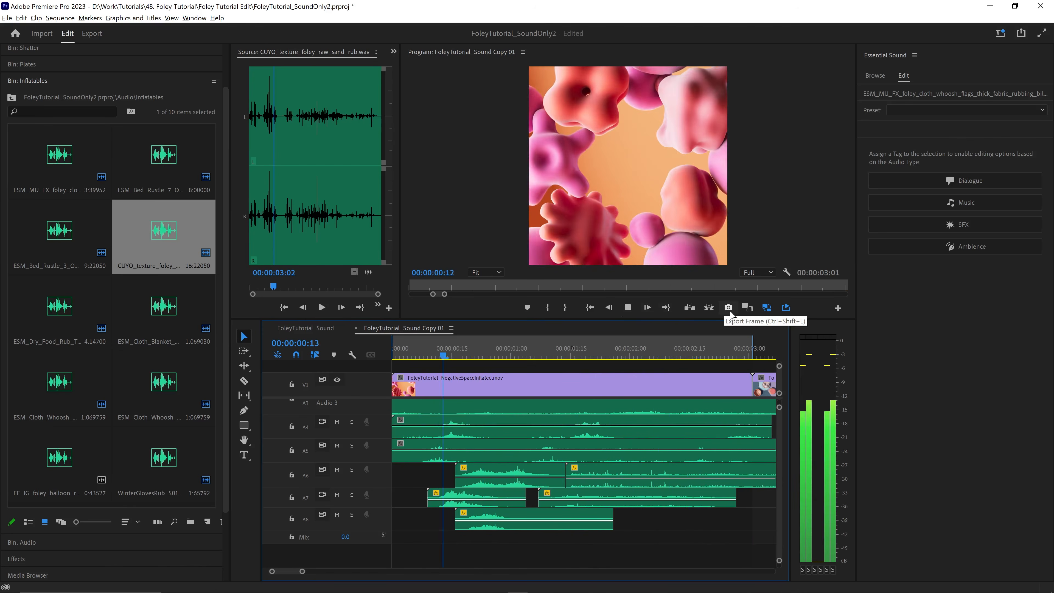
{"action": "key", "text": "space"}
- Solo track A1 and play its cloth whoosh sound with the video
{"action": "scroll", "coordinate": [772, 447], "scroll_direction": "up", "scroll_amount": 3}
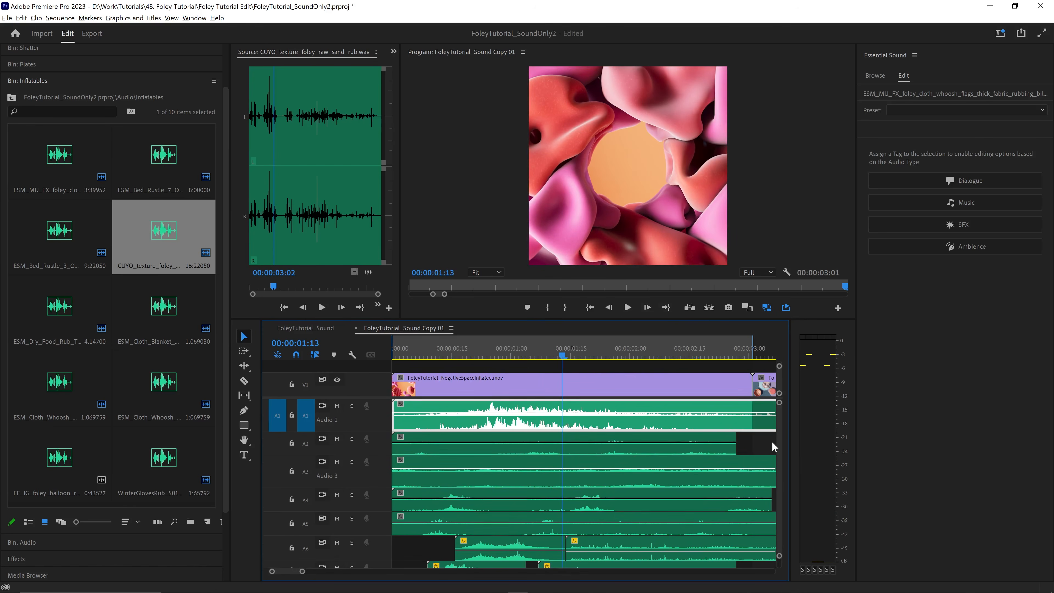
{"action": "left_click", "coordinate": [351, 408]}
{"action": "key", "text": "space"}
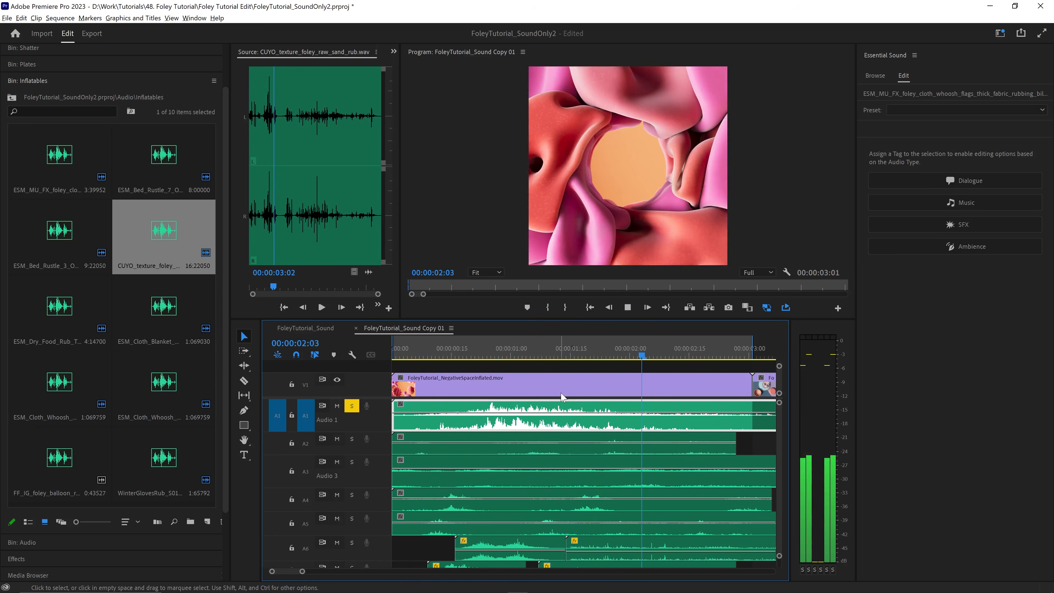
{"action": "key", "text": "space"}
- Display the effect controls of the ESM_MU_FX cloth whoosh clip on track A1
{"action": "left_click", "coordinate": [41, 81]}
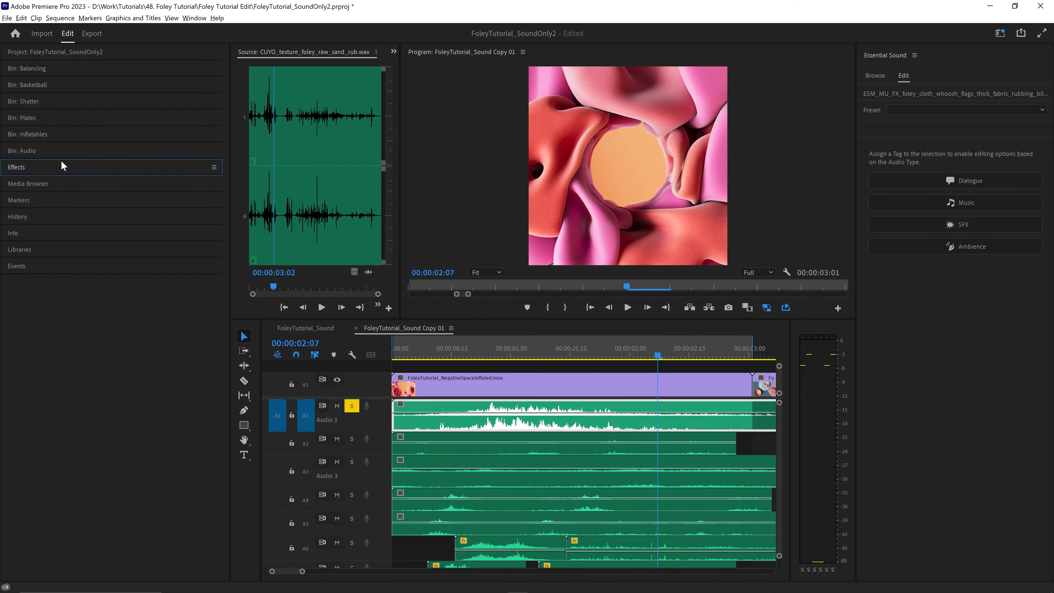
{"action": "left_click", "coordinate": [393, 53]}
{"action": "left_click", "coordinate": [421, 98]}
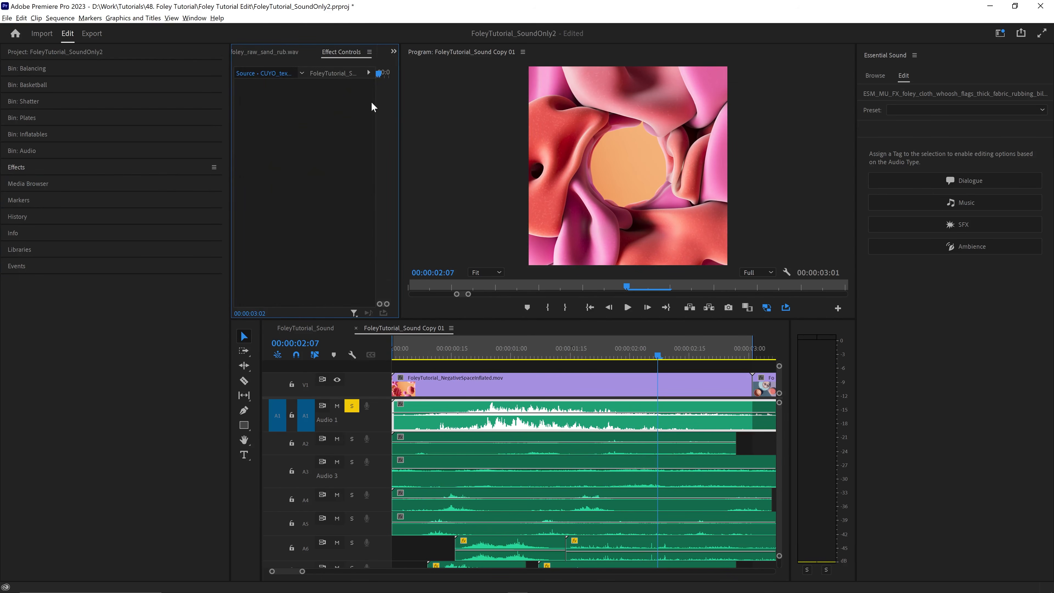
{"action": "double_click", "coordinate": [479, 407]}
{"action": "left_click", "coordinate": [394, 52]}
{"action": "left_click", "coordinate": [403, 102]}
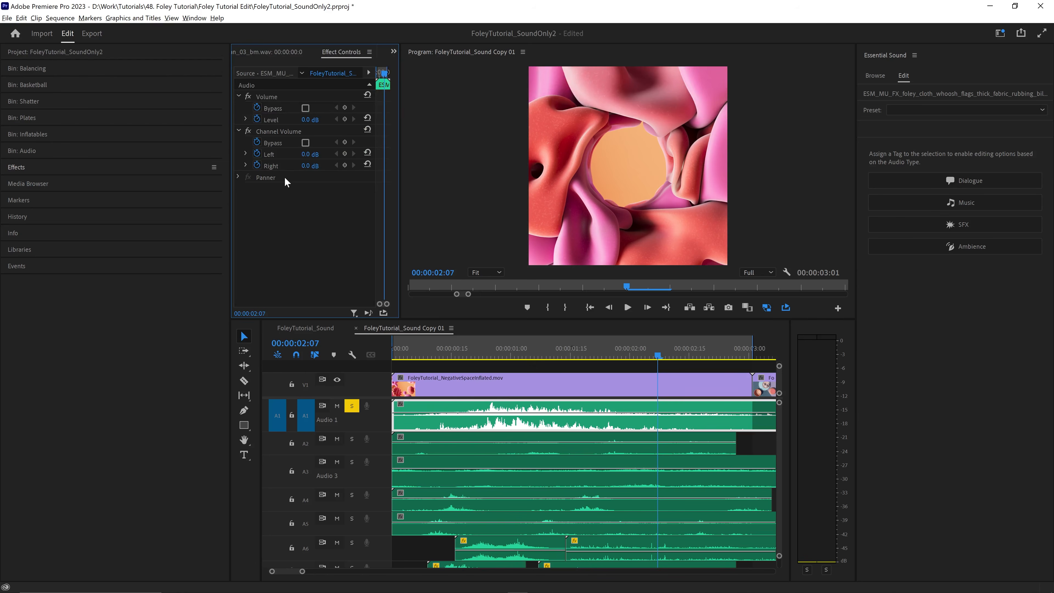
- Search the effects for "pitch" and tag the cloth whoosh clip on track A1 as SFX
{"action": "left_click", "coordinate": [25, 168]}
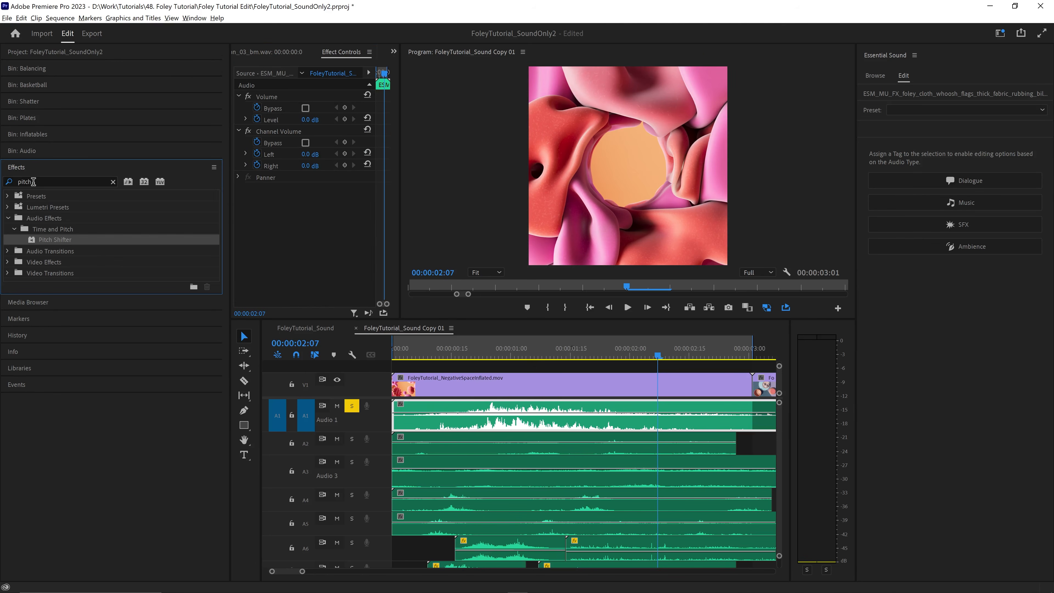
{"action": "left_click", "coordinate": [989, 225]}
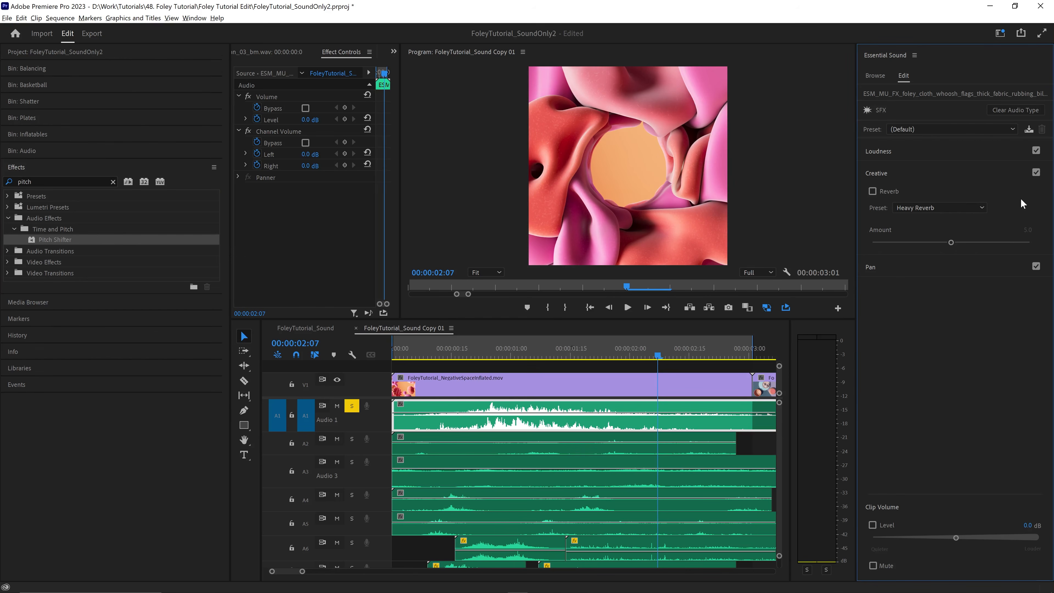
- Check which reverb presets are available for the cloth whoosh clip on track A1
{"action": "left_click", "coordinate": [966, 207]}
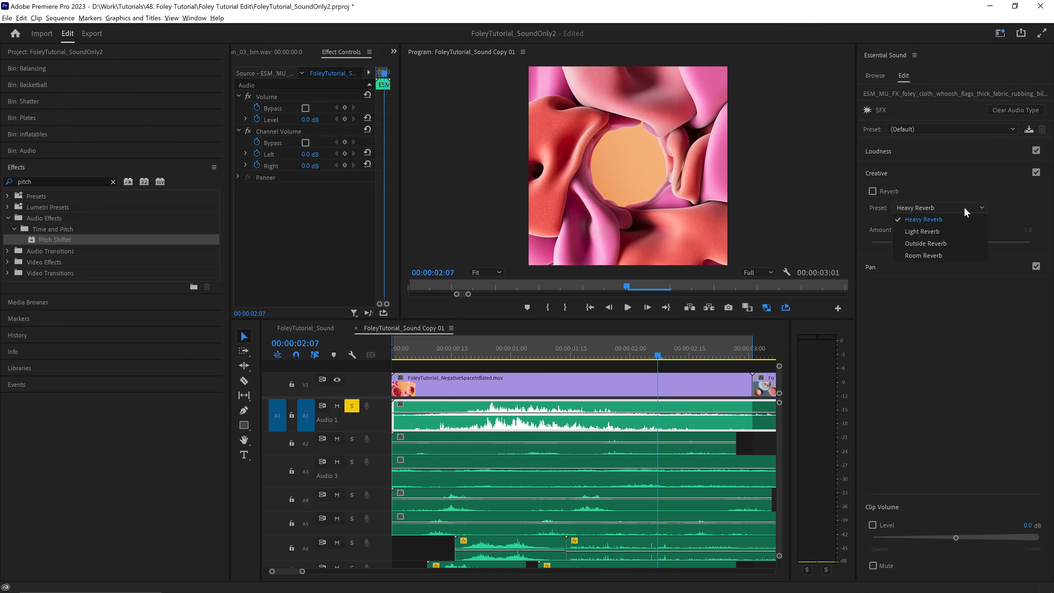
{"action": "left_click", "coordinate": [964, 207]}
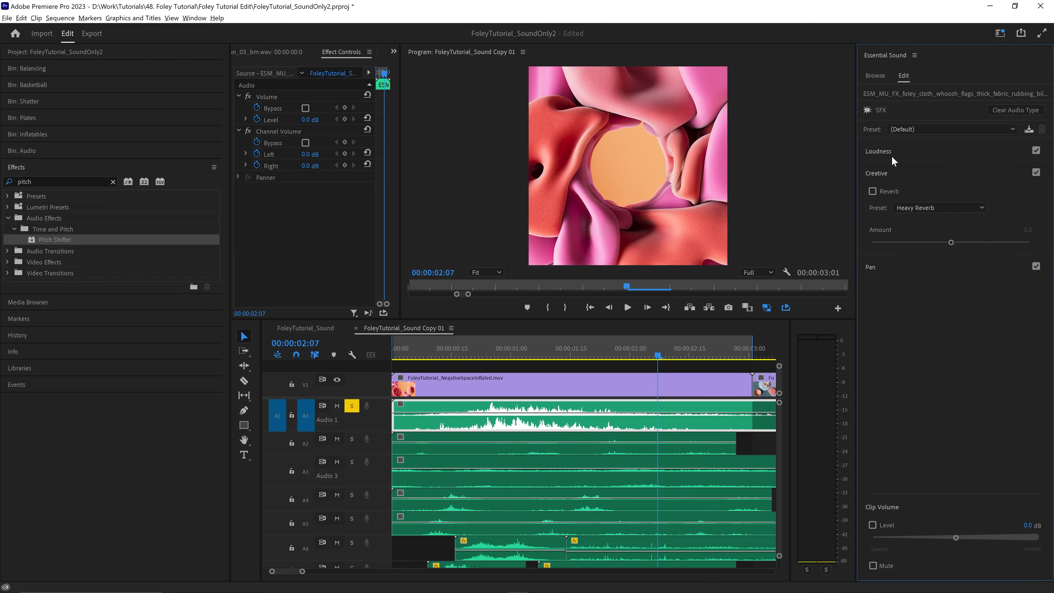
- Search the effects for "eq", apply Highpass to the cloth whoosh clip on track A1, and play it
{"action": "left_click", "coordinate": [43, 180]}
{"action": "type", "text": "eq"}
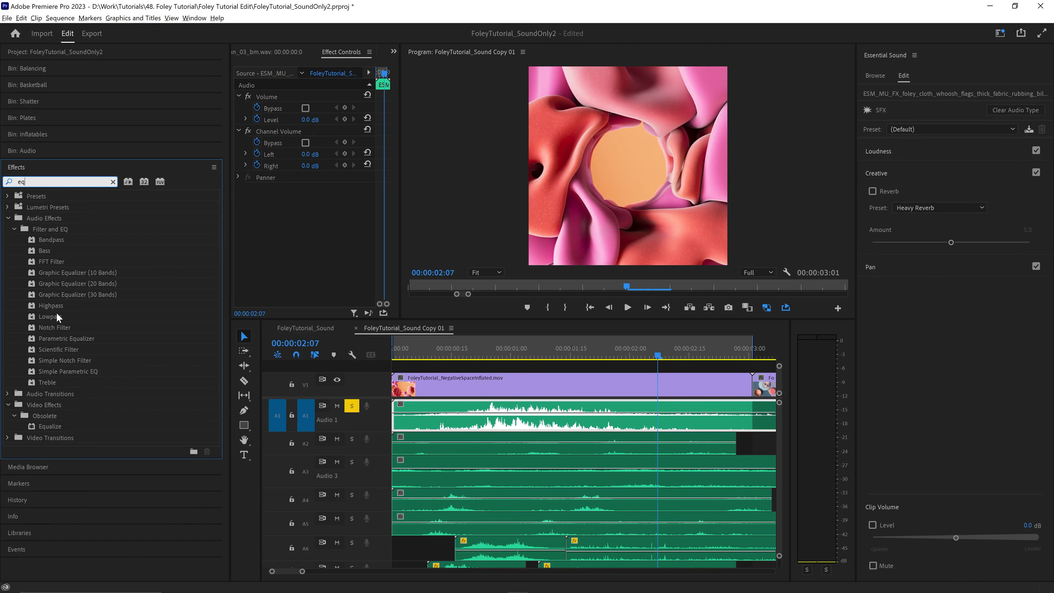
{"action": "left_click_drag", "start_coordinate": [53, 307], "coordinate": [273, 258]}
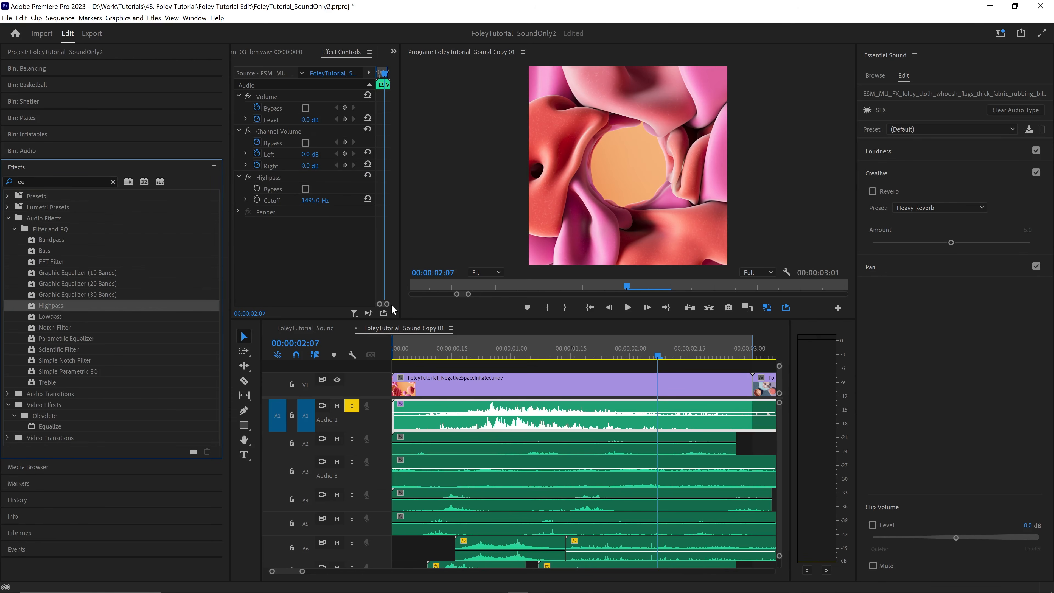
{"action": "key", "text": "space"}
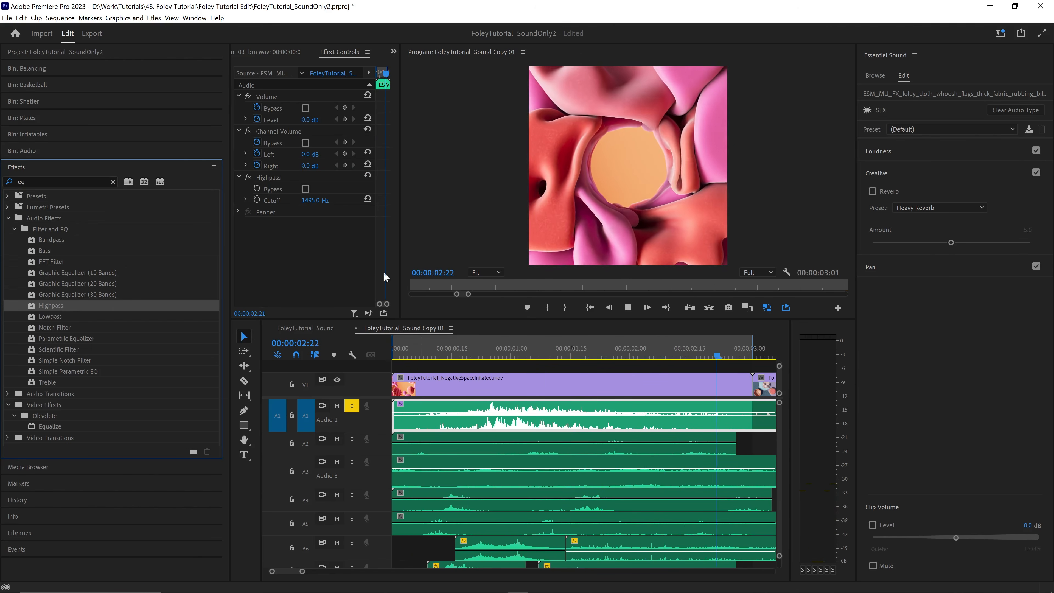
{"action": "key", "text": "space"}
- Set the Highpass cutoff to 300 Hz on the cloth whoosh clip and turn off the solo on track A1
{"action": "left_click_drag", "start_coordinate": [314, 201], "coordinate": [315, 201]}
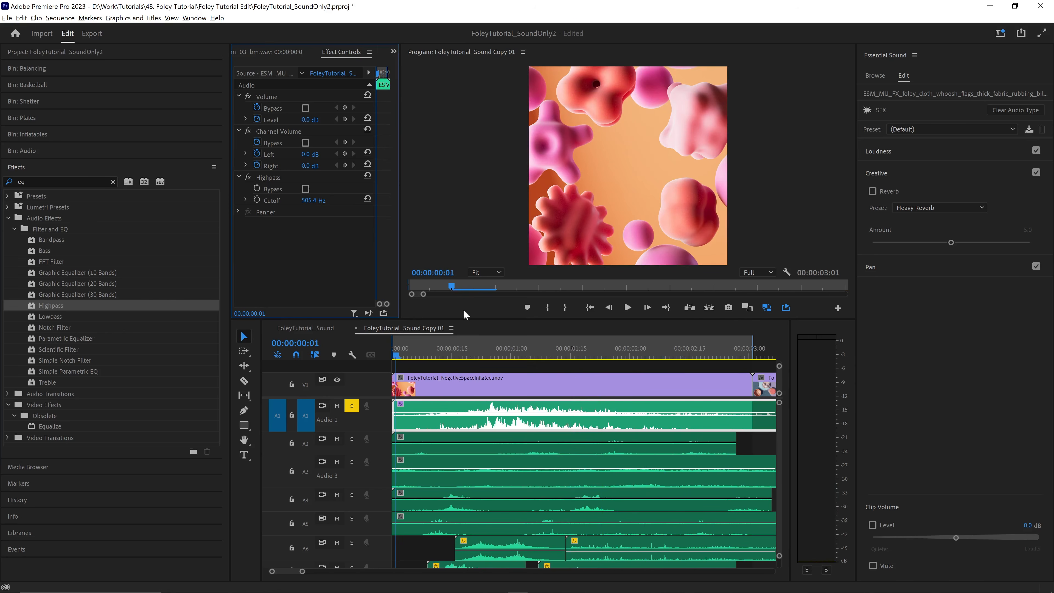
{"action": "key", "text": "space"}
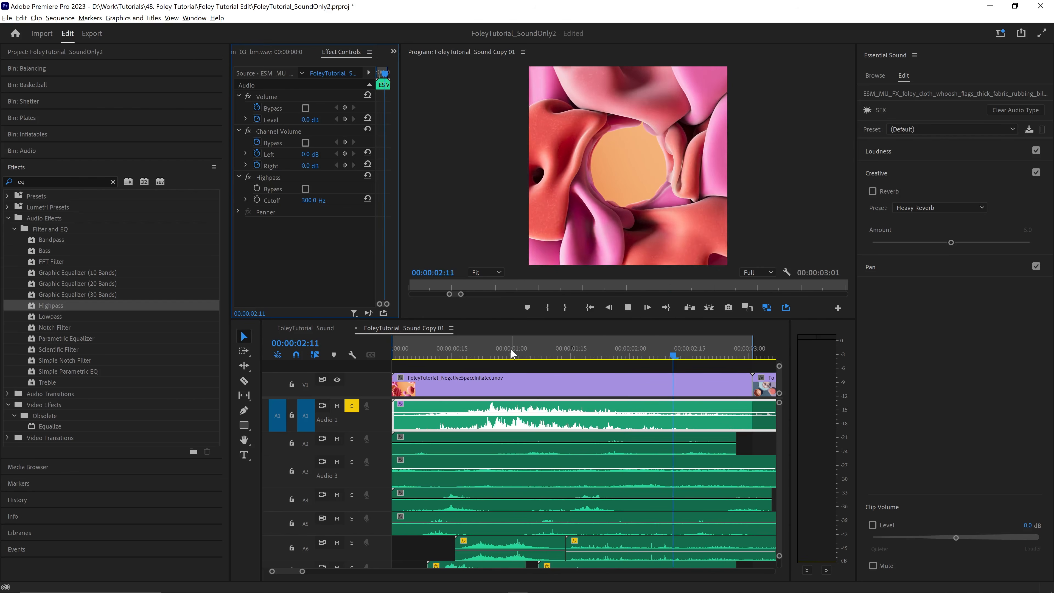
{"action": "left_click", "coordinate": [351, 406]}
- Play the full mix from near the start, first with the Highpass active and again with it bypassed
{"action": "left_click", "coordinate": [422, 351]}
{"action": "key", "text": "space"}
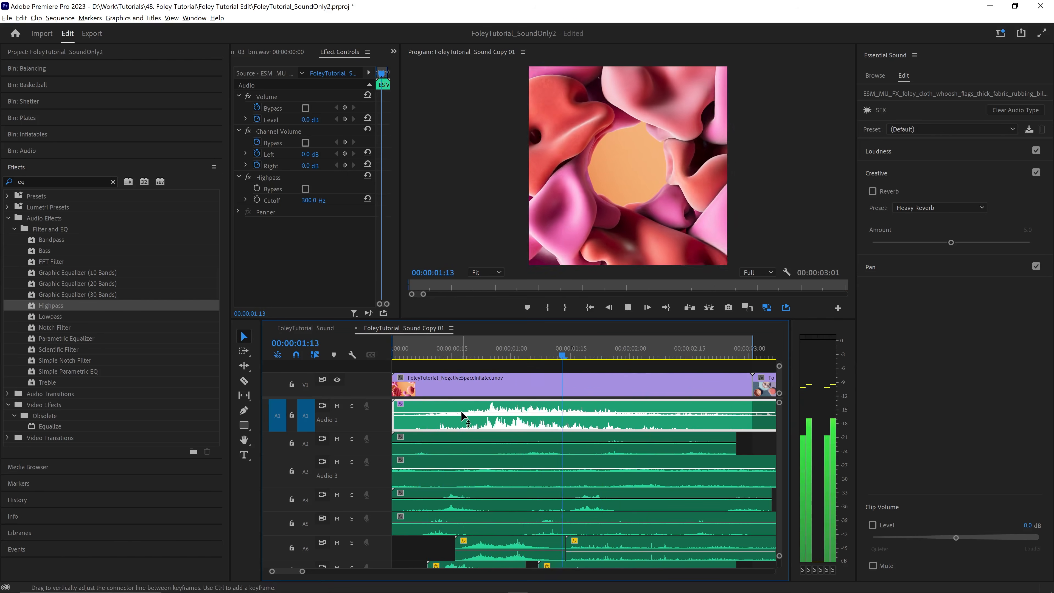
{"action": "key", "text": "space"}
{"action": "left_click", "coordinate": [306, 189]}
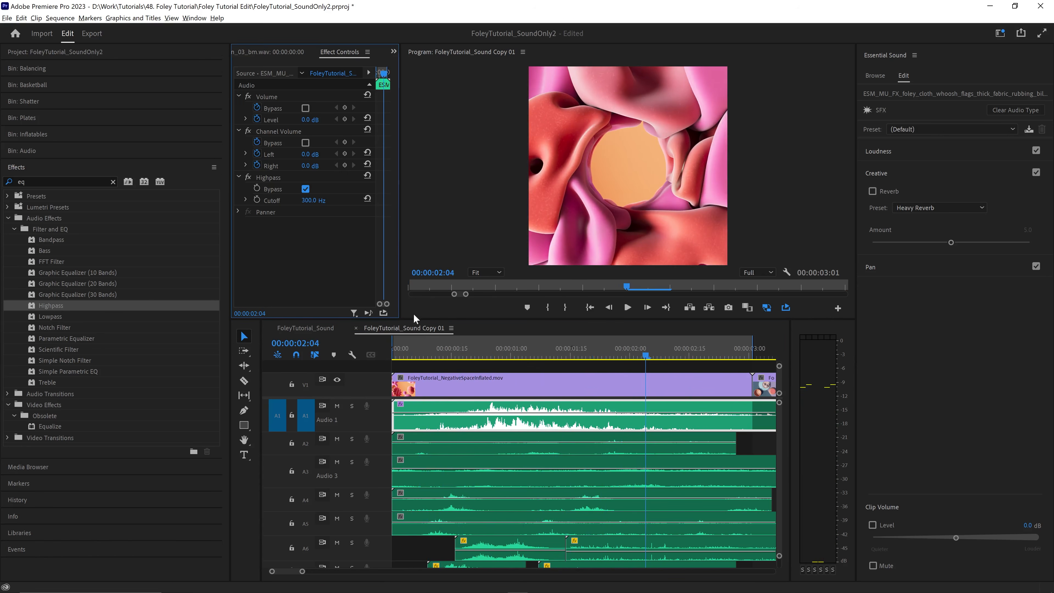
{"action": "left_click", "coordinate": [406, 347]}
{"action": "key", "text": "space"}
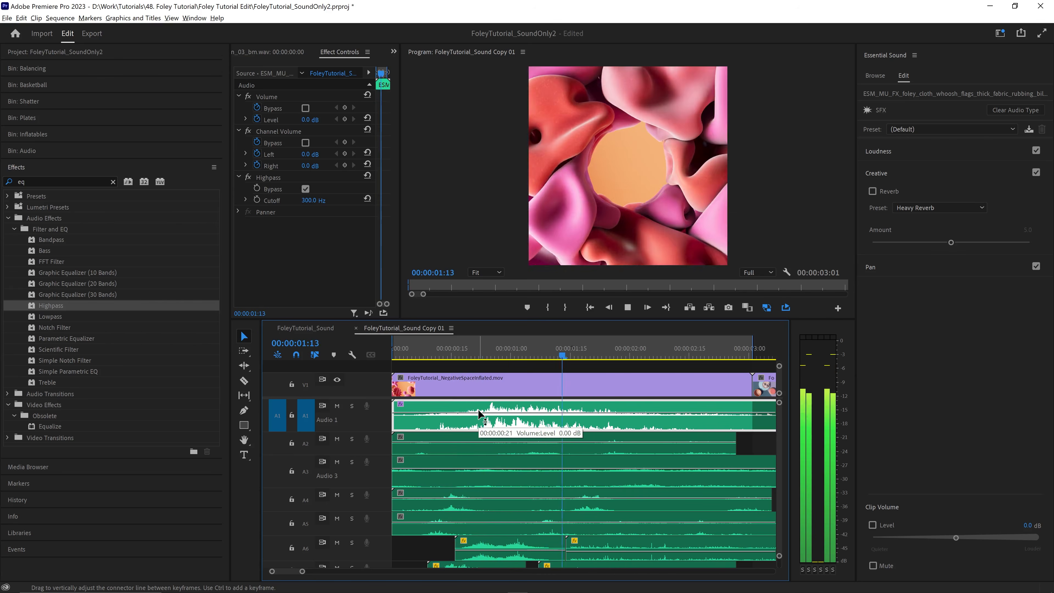
{"action": "key", "text": "space"}
- Re-enable the Highpass on the cloth whoosh clip, set its cutoff to 250 Hz, and replay the mix
{"action": "left_click", "coordinate": [306, 189]}
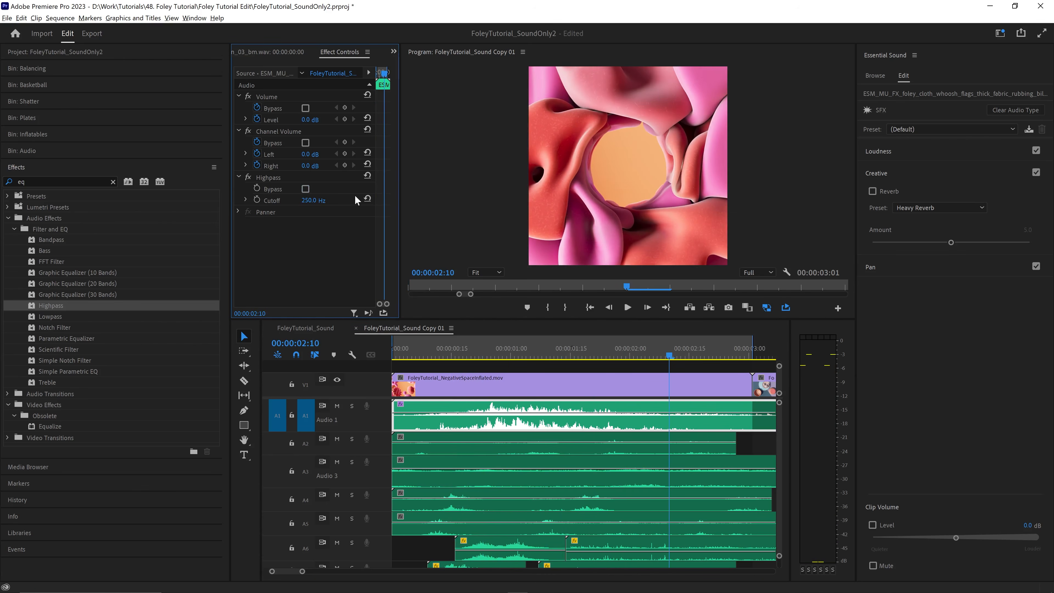
{"action": "left_click_drag", "start_coordinate": [515, 342], "coordinate": [392, 343]}
{"action": "key", "text": "space"}
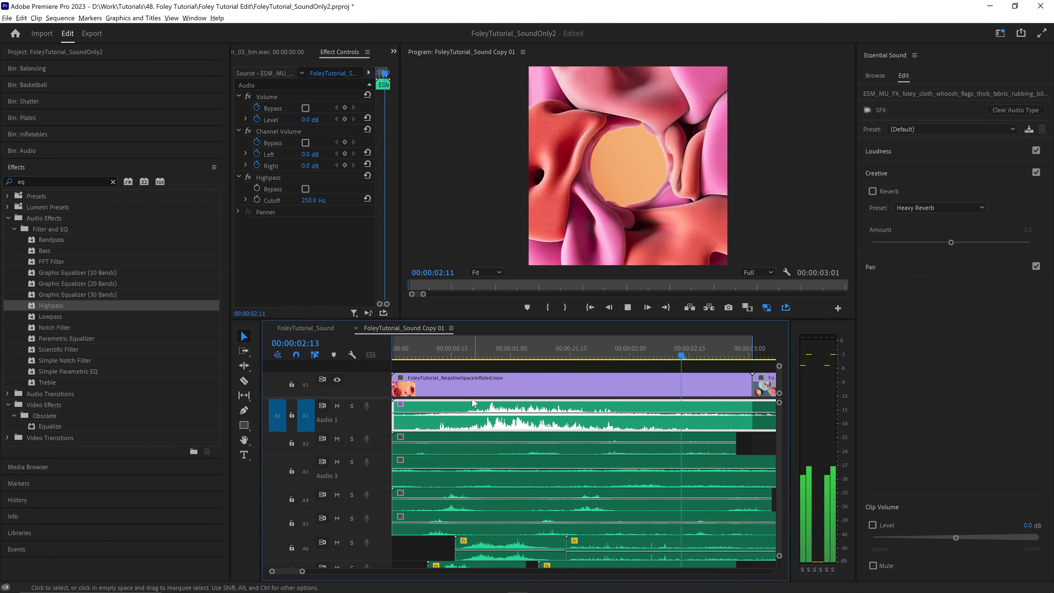
{"action": "key", "text": "space"}
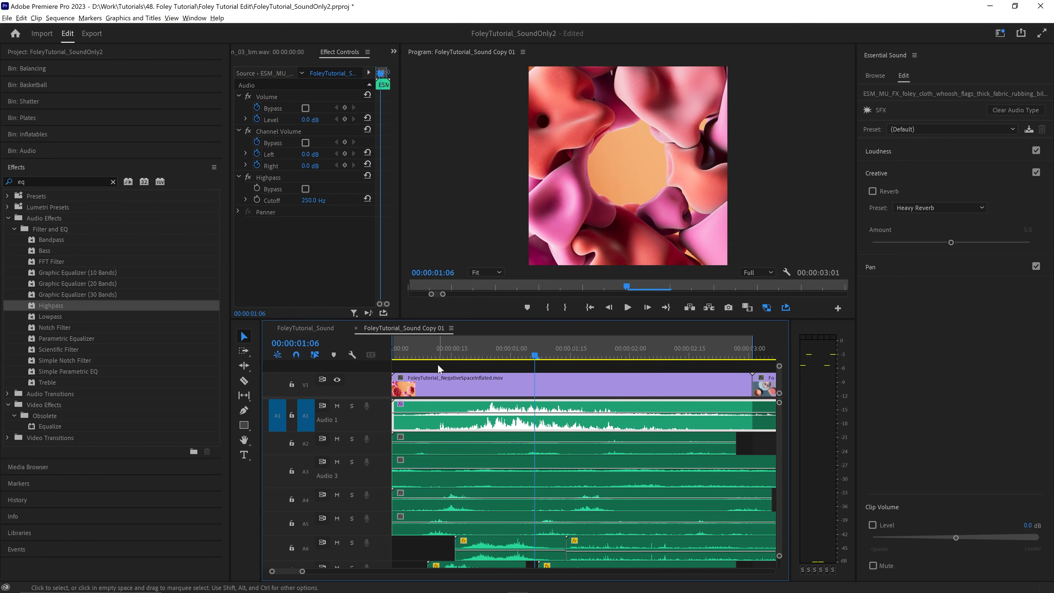
- Keyframe a volume fade-in to about -0.7 dB at the start of the bed rustle clip on track A3 and play it
{"action": "left_click_drag", "start_coordinate": [428, 351], "coordinate": [332, 357]}
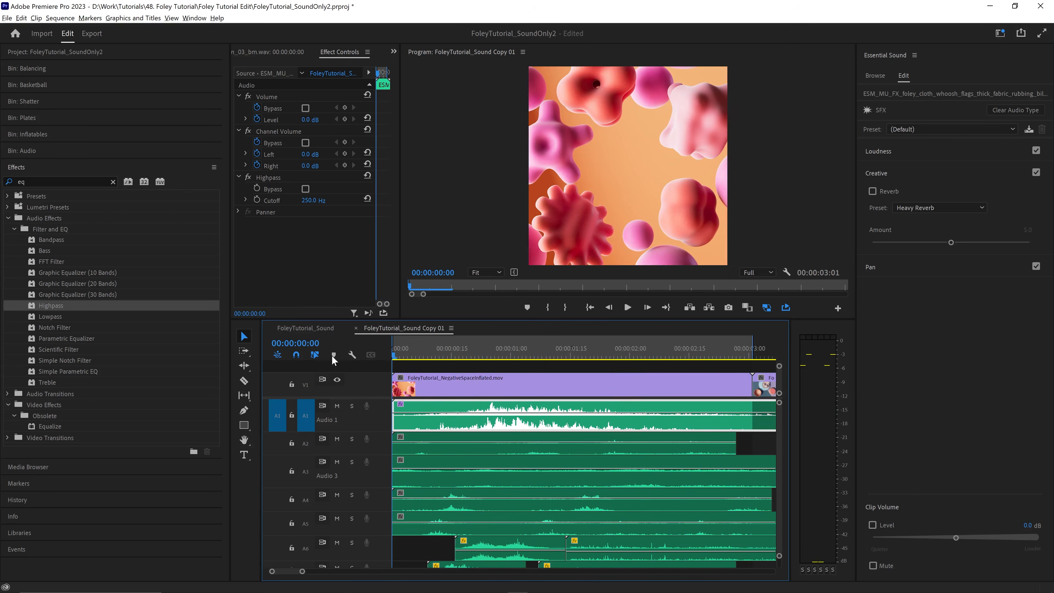
{"action": "left_click", "coordinate": [352, 462]}
{"action": "key", "text": "space"}
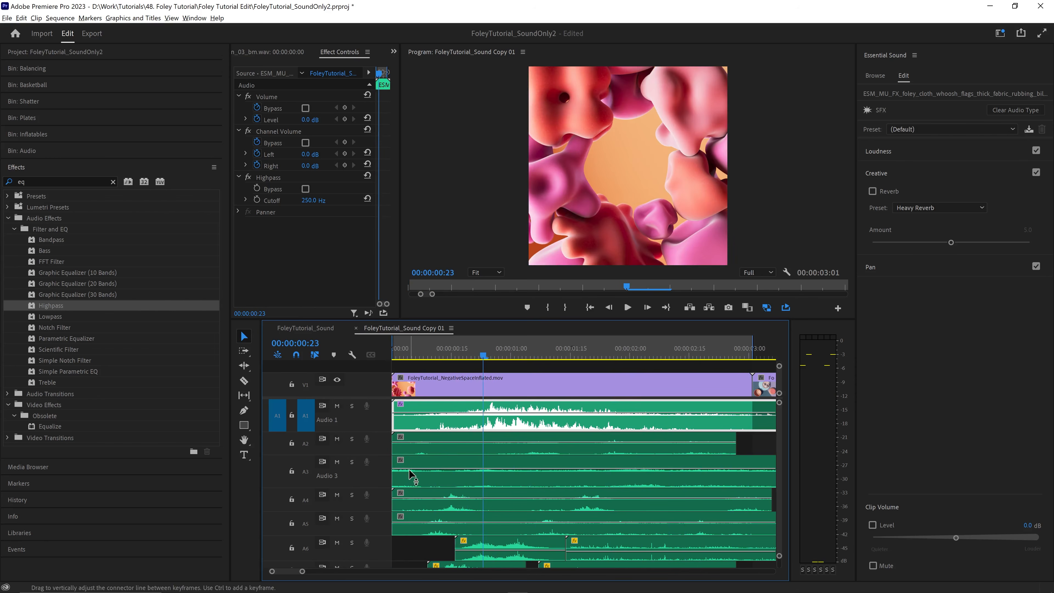
{"action": "left_click", "coordinate": [411, 472]}
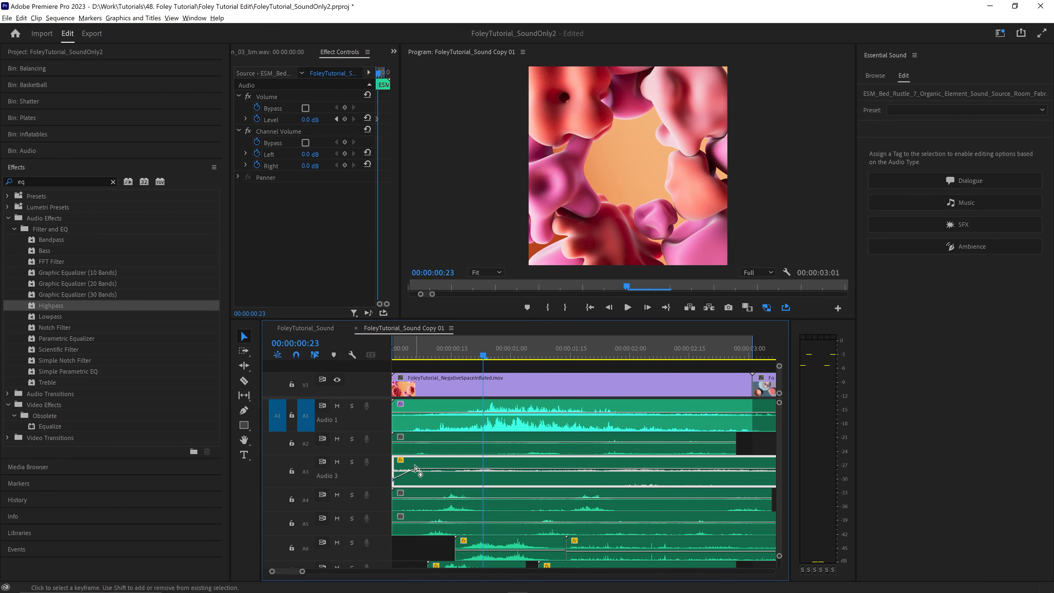
{"action": "left_click_drag", "start_coordinate": [415, 467], "coordinate": [434, 469]}
{"action": "key", "text": "space"}
{"action": "key", "text": "space"}
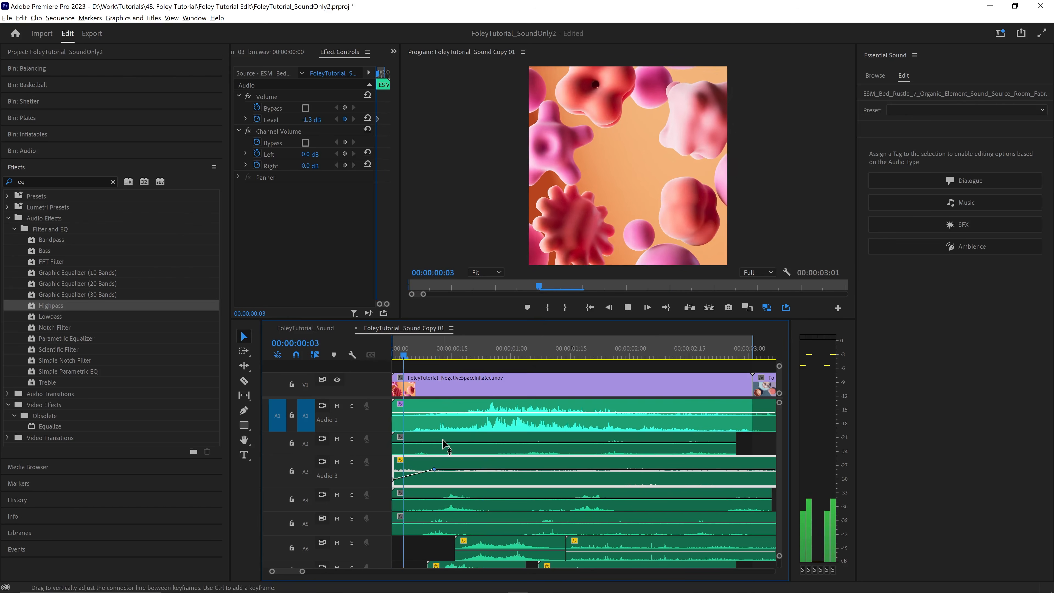
- Replay the opening while temporarily muting tracks A1, A2 and A3 to compare the layers
{"action": "left_click", "coordinate": [337, 407]}
{"action": "left_click_drag", "start_coordinate": [442, 351], "coordinate": [328, 349]}
{"action": "key", "text": "space"}
{"action": "key", "text": "space"}
{"action": "left_click_drag", "start_coordinate": [421, 353], "coordinate": [348, 361]}
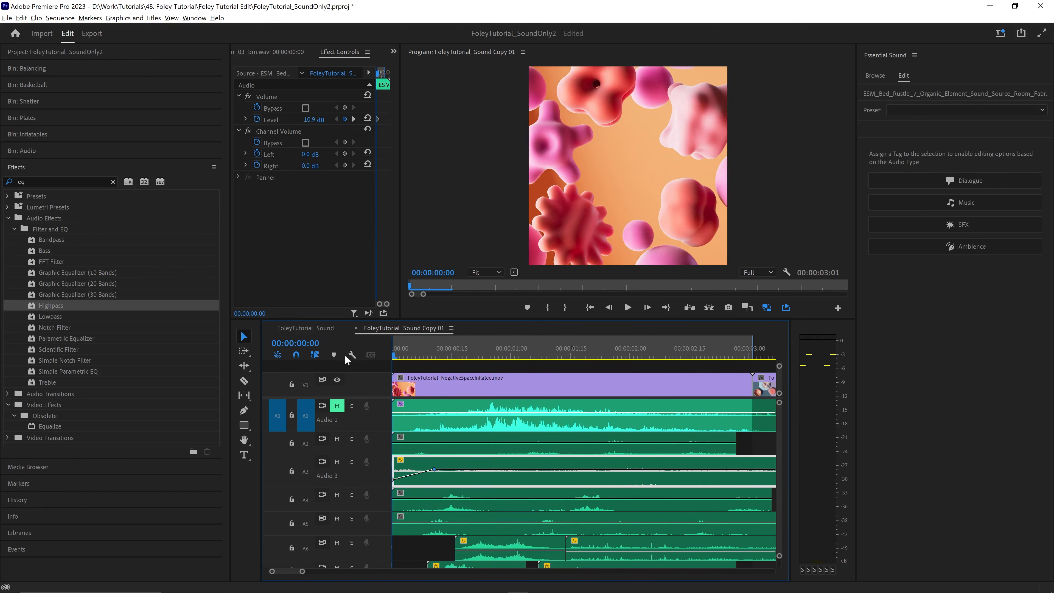
- Listen to track A4 alone, keyframe a volume fade-in to 0 dB on its bed rustle clip, and play the mix
{"action": "key", "text": "space"}
{"action": "left_click", "coordinate": [337, 462]}
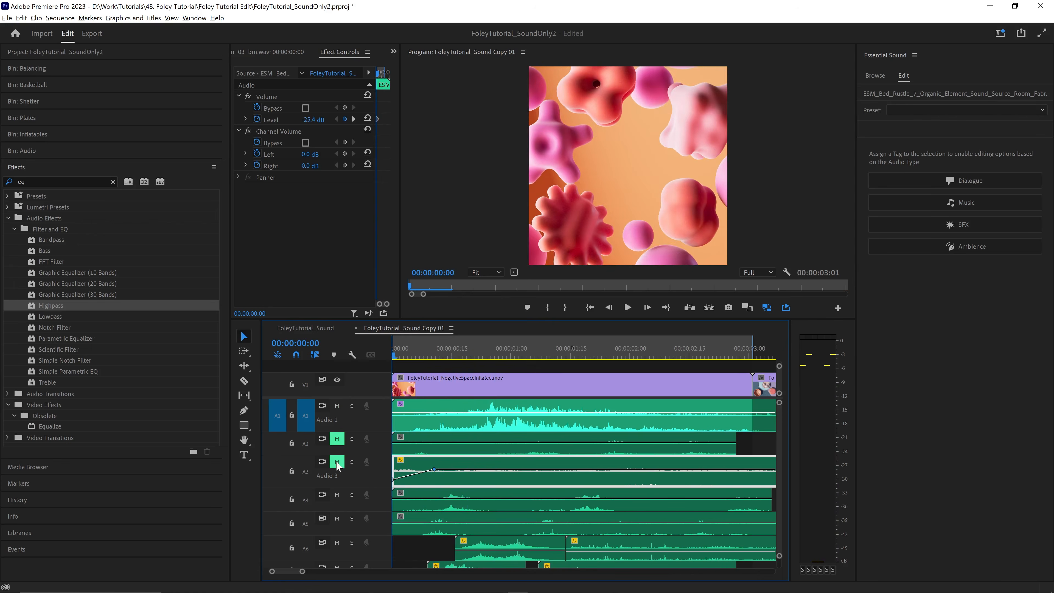
{"action": "left_click", "coordinate": [337, 461]}
{"action": "left_click", "coordinate": [337, 438]}
{"action": "left_click", "coordinate": [352, 494]}
{"action": "key", "text": "space"}
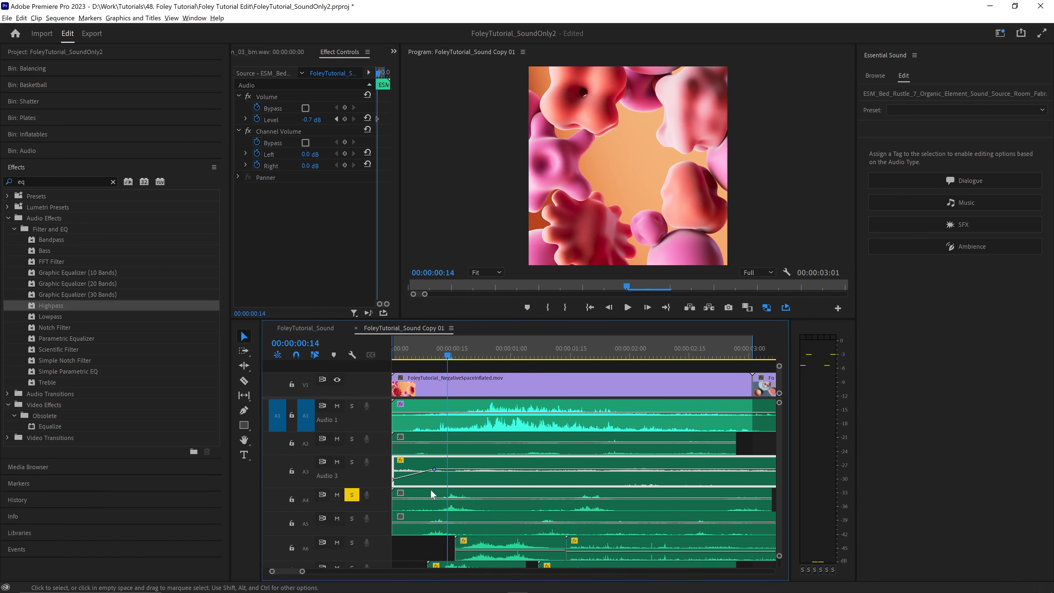
{"action": "left_click", "coordinate": [401, 501]}
{"action": "key", "text": "space"}
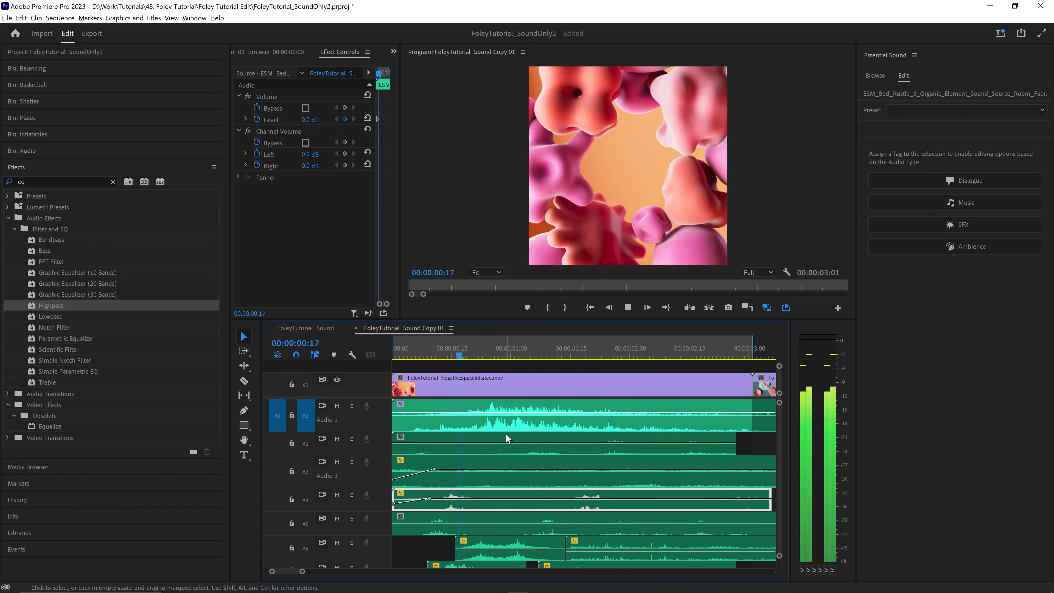
{"action": "key", "text": "space"}
- Solo track A6 and play its first blanket flap clip with the panner balance set to -100
{"action": "left_click", "coordinate": [510, 548]}
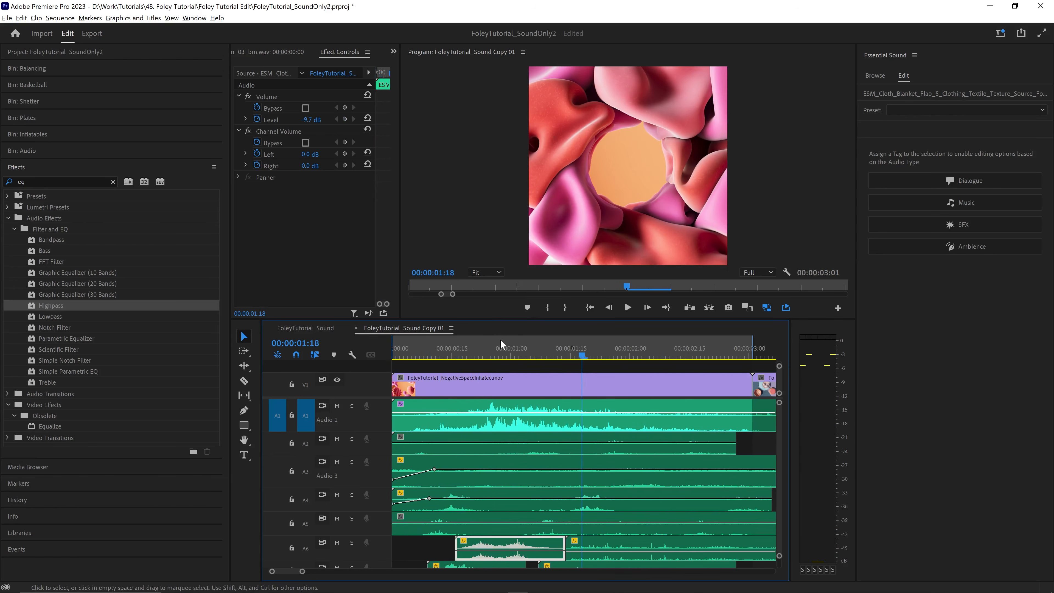
{"action": "left_click_drag", "start_coordinate": [501, 344], "coordinate": [471, 348]}
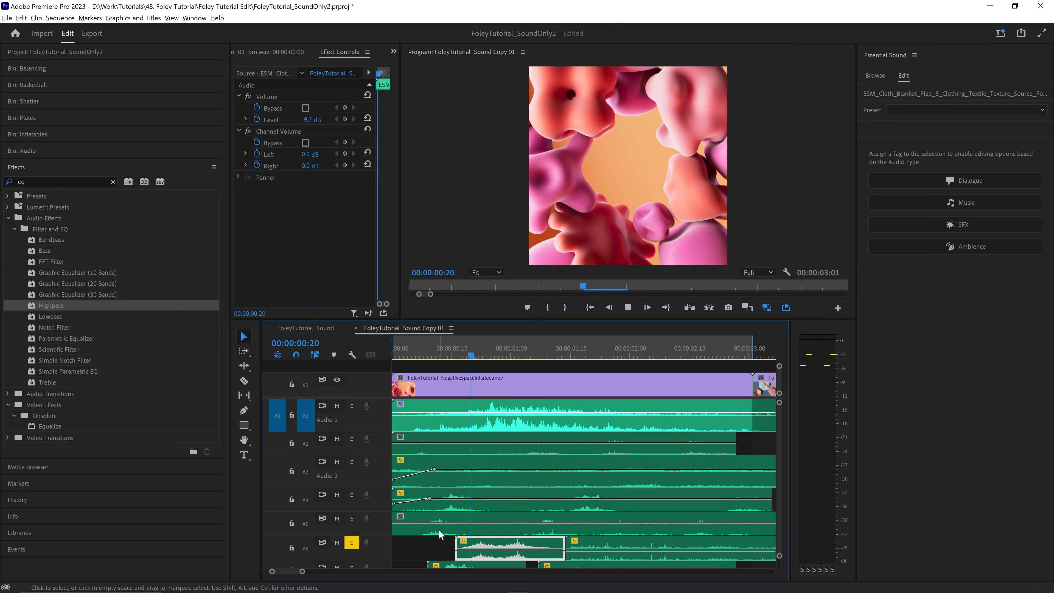
{"action": "key", "text": "space"}
{"action": "left_click", "coordinate": [238, 177]}
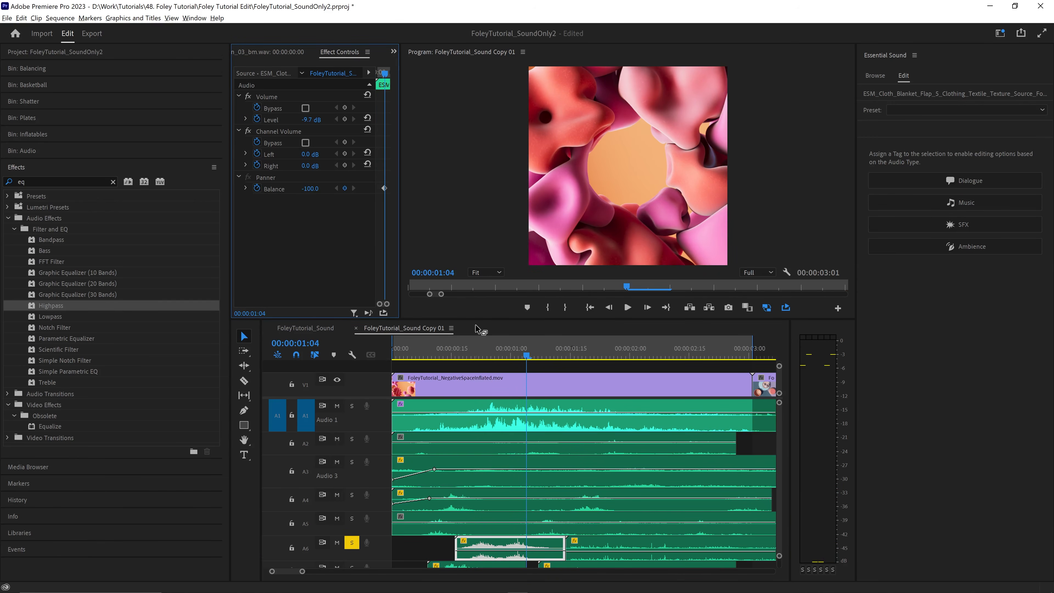
{"action": "left_click", "coordinate": [417, 349]}
{"action": "key", "text": "space"}
{"action": "key", "text": "space"}
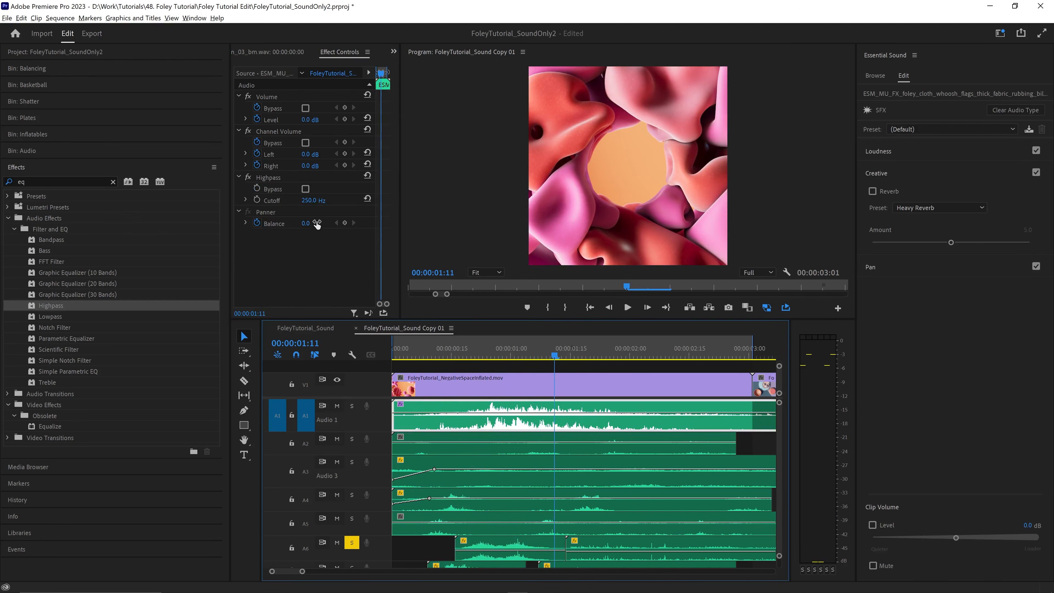
- Compare the panner settings of the A6 blanket flap and A1 cloth whoosh clips while replaying the soloed track
{"action": "left_click", "coordinate": [379, 211]}
{"action": "left_click", "coordinate": [526, 548]}
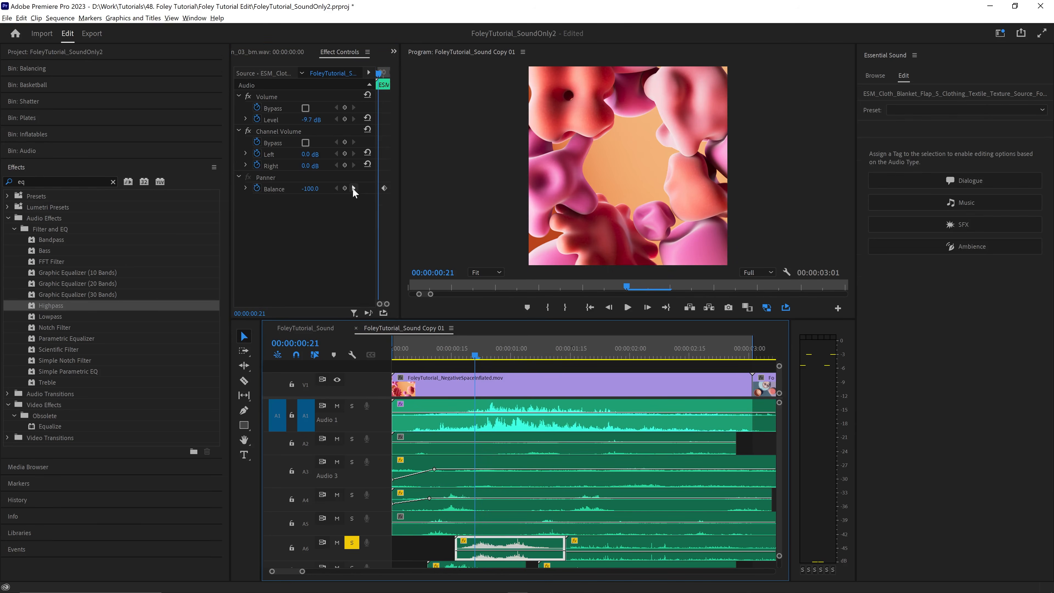
{"action": "key", "text": "space"}
{"action": "left_click", "coordinate": [475, 413]}
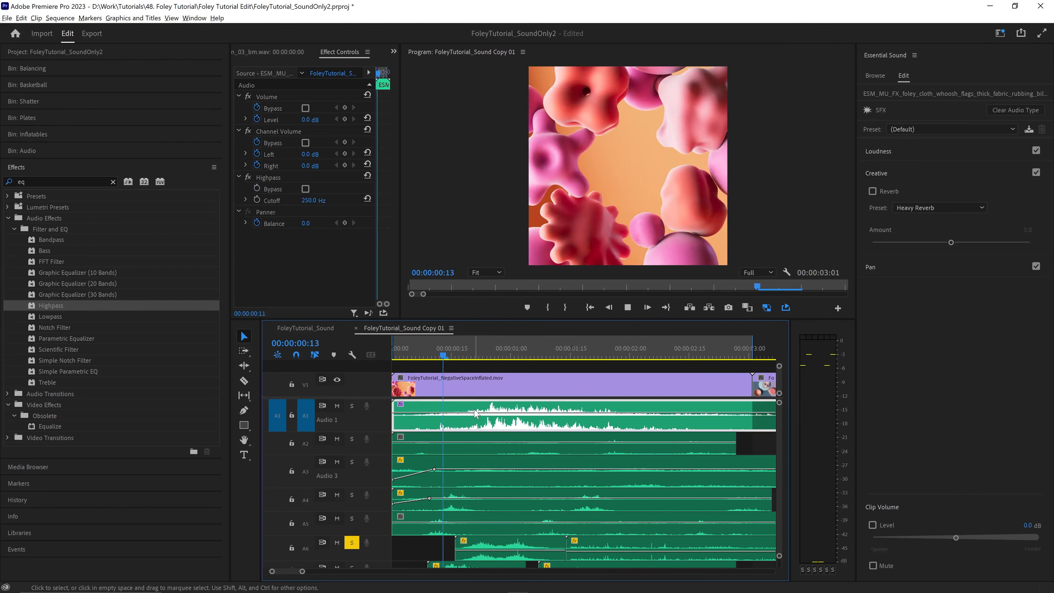
{"action": "key", "text": "space"}
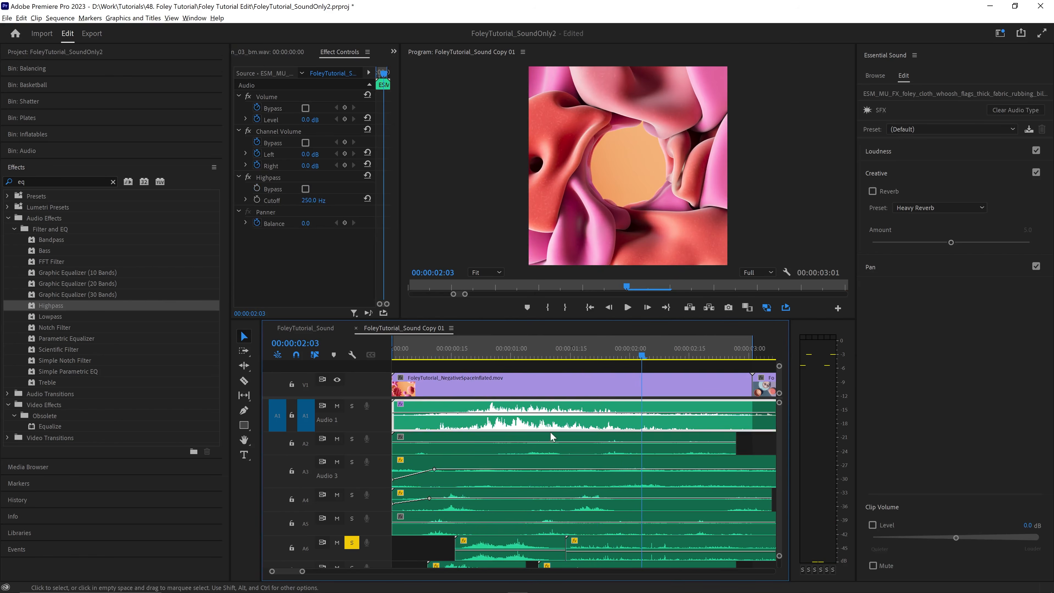
{"action": "scroll", "coordinate": [779, 427], "scroll_direction": "down", "scroll_amount": 4}
{"action": "scroll", "coordinate": [779, 428], "scroll_direction": "up", "scroll_amount": 4}
- Keyframe the A4 bed rustle clip's balance from a right pan at 00:00:00:10 to about -57 at 00:00:02:27
{"action": "left_click", "coordinate": [432, 351]}
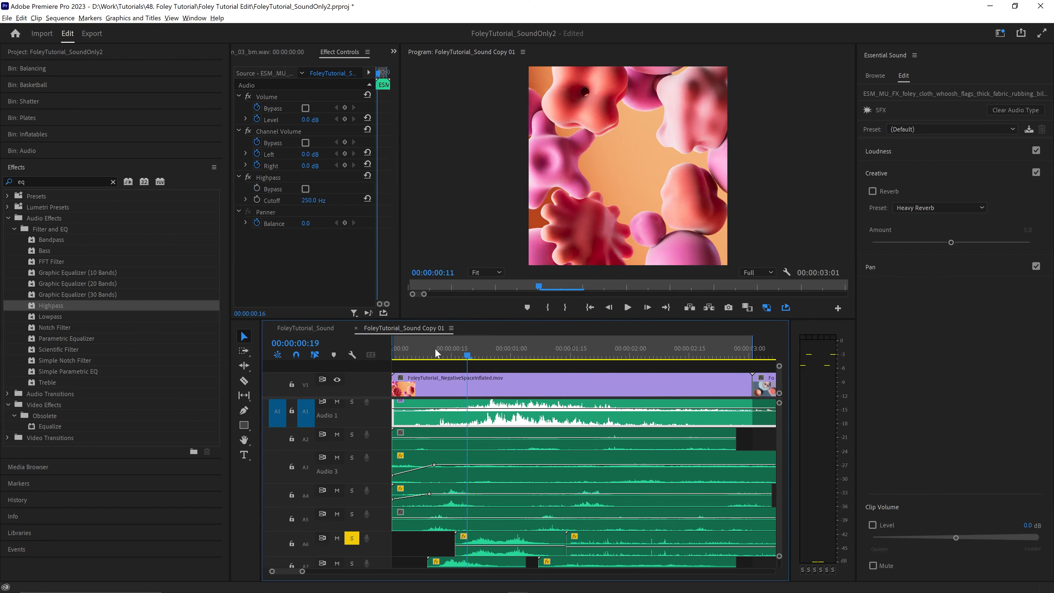
{"action": "left_click", "coordinate": [456, 496]}
{"action": "left_click_drag", "start_coordinate": [306, 189], "coordinate": [314, 189]}
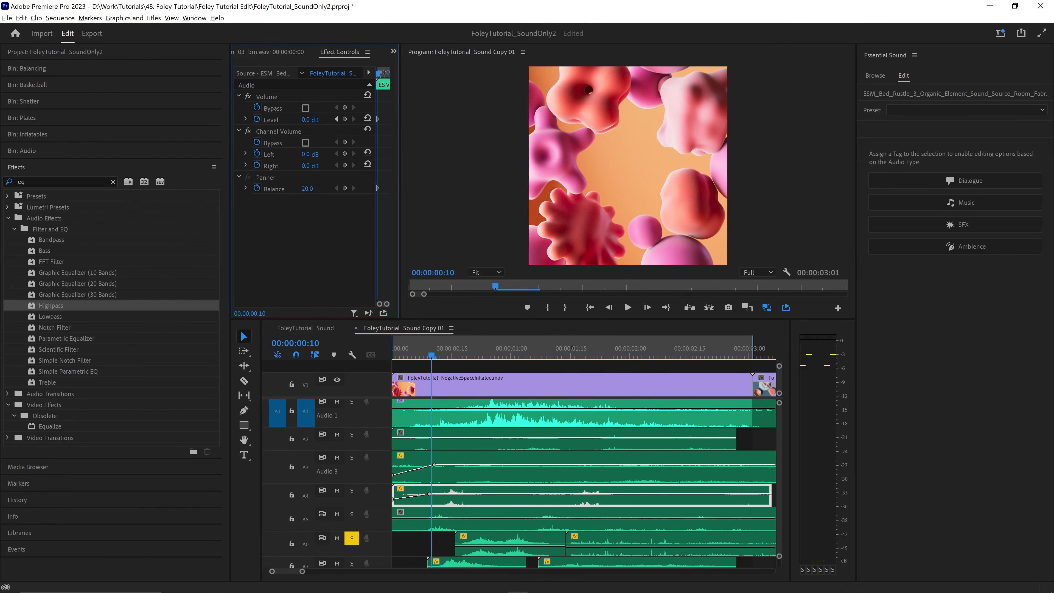
{"action": "left_click_drag", "start_coordinate": [431, 349], "coordinate": [737, 351]}
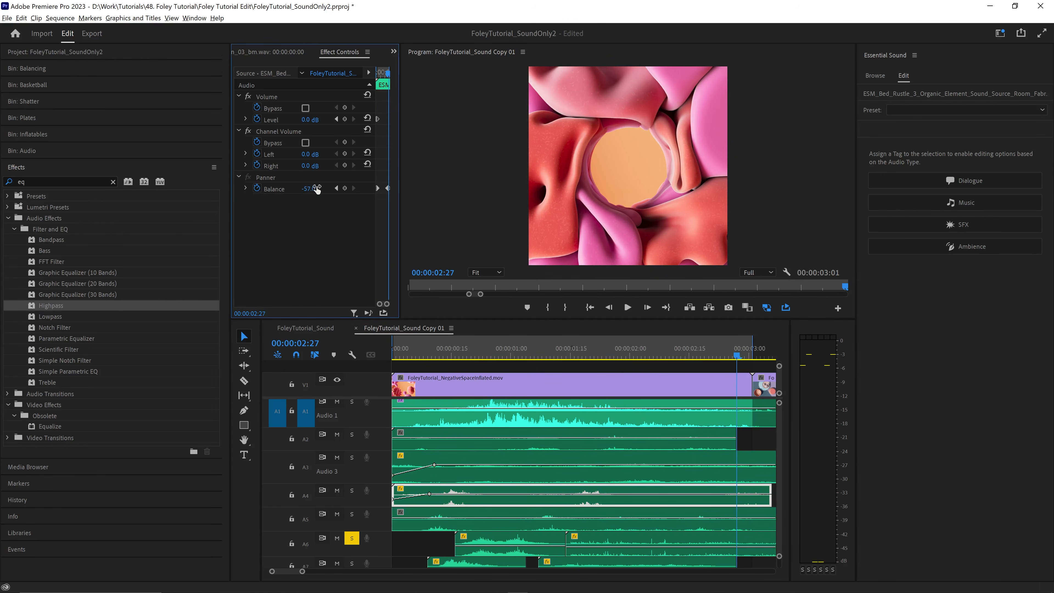
- Play the sequence, solo track A4 as well, and replay it to hear the bed rustle's panning
{"action": "left_click", "coordinate": [390, 337]}
{"action": "key", "text": "space"}
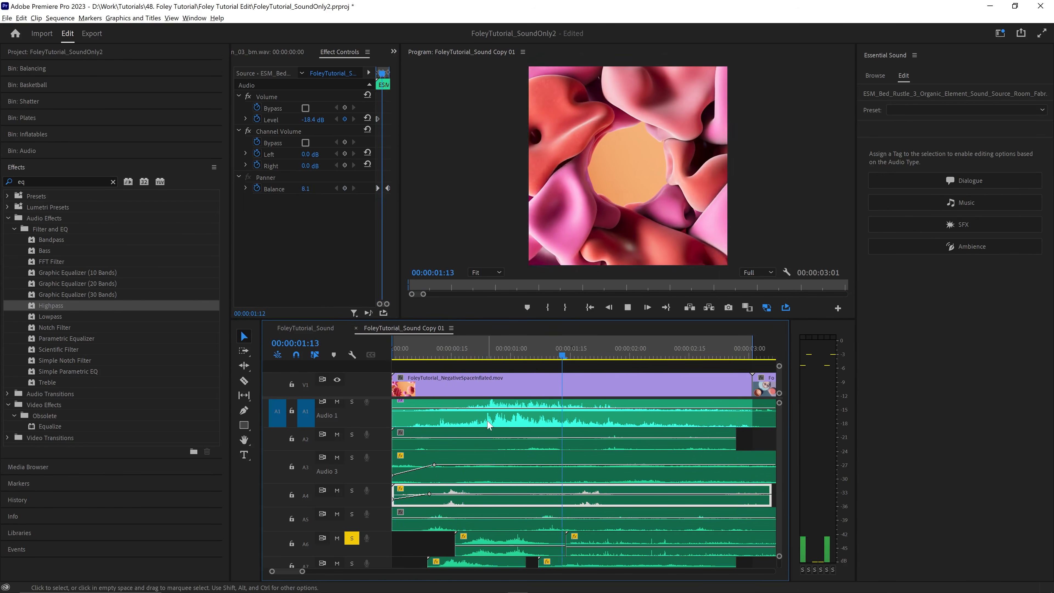
{"action": "key", "text": "space"}
{"action": "left_click", "coordinate": [351, 491]}
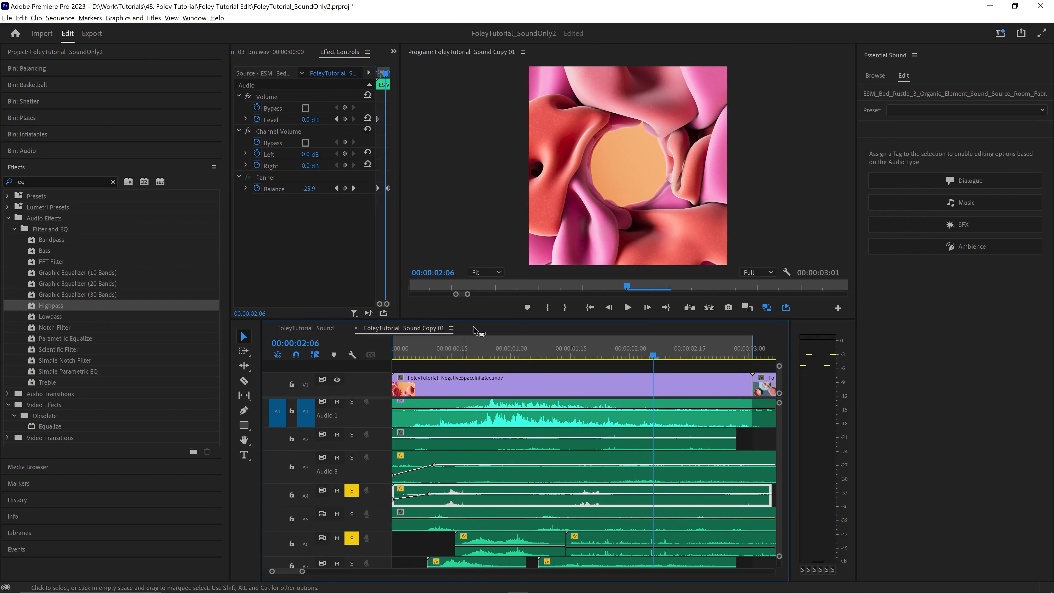
{"action": "left_click", "coordinate": [463, 351]}
{"action": "key", "text": "space"}
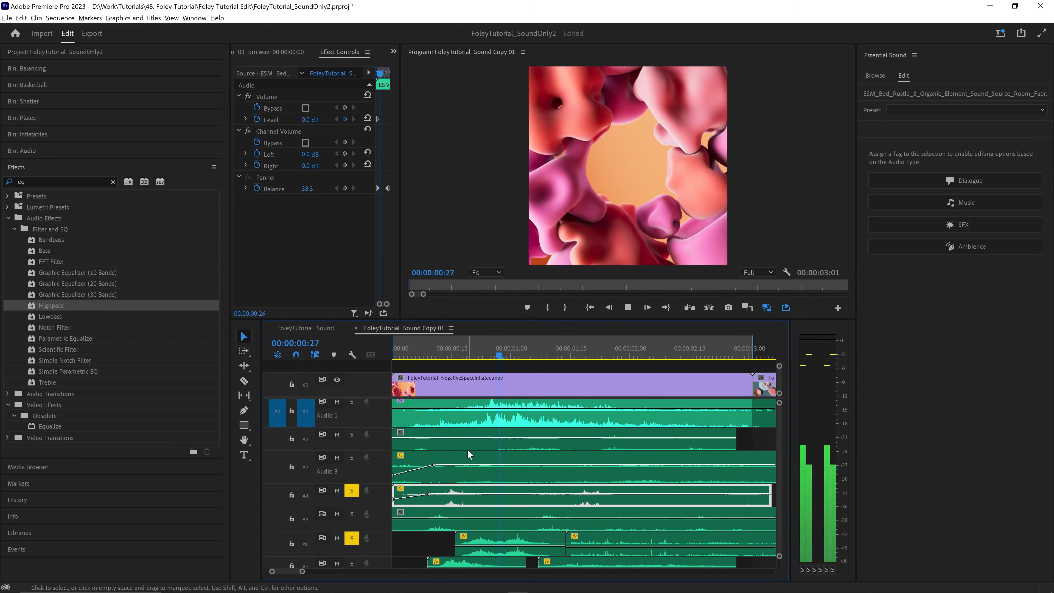
{"action": "key", "text": "space"}
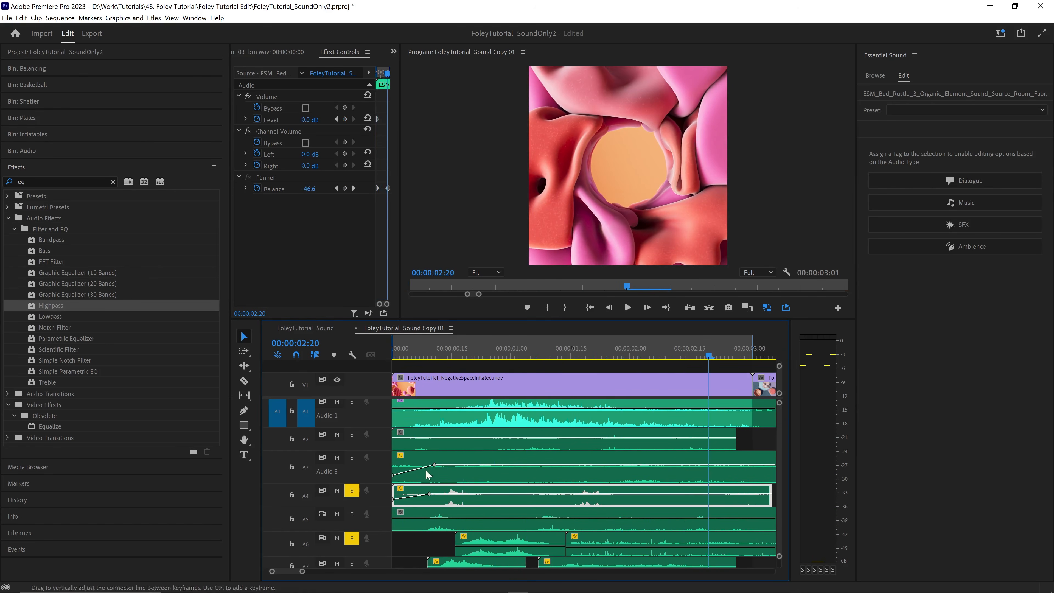
- Keyframe the A3 bed rustle clip's balance from -60 at 00:00:00:06 to 60 at 00:00:02:25
{"action": "left_click", "coordinate": [416, 354]}
{"action": "left_click", "coordinate": [435, 460]}
{"action": "left_click", "coordinate": [308, 189]}
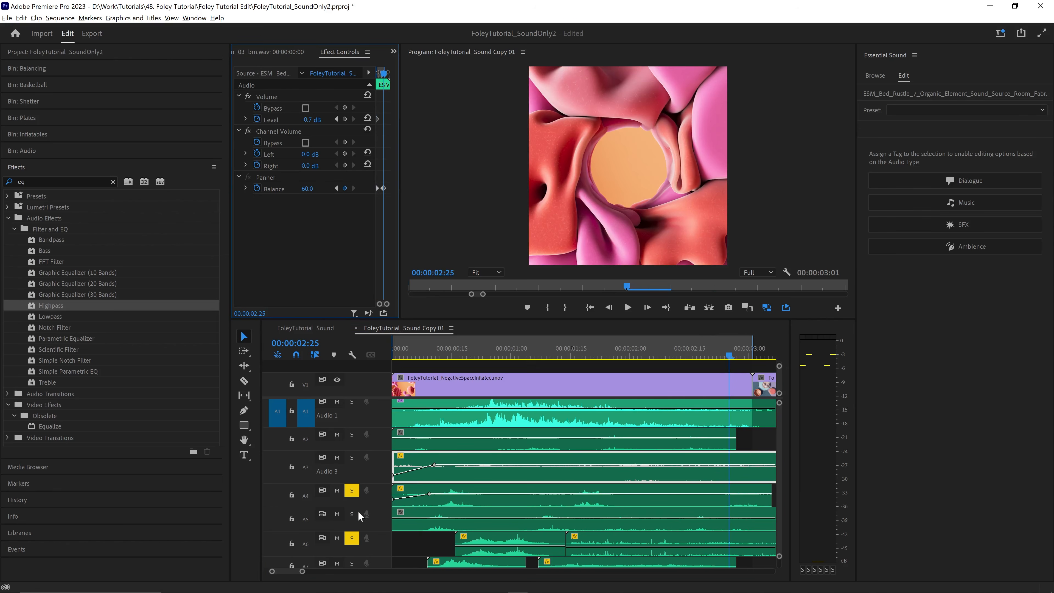
- Unsolo tracks A6 and A4, toggle the solo on A3, and play the sequence from the start
{"action": "left_click", "coordinate": [352, 538]}
{"action": "left_click", "coordinate": [352, 491]}
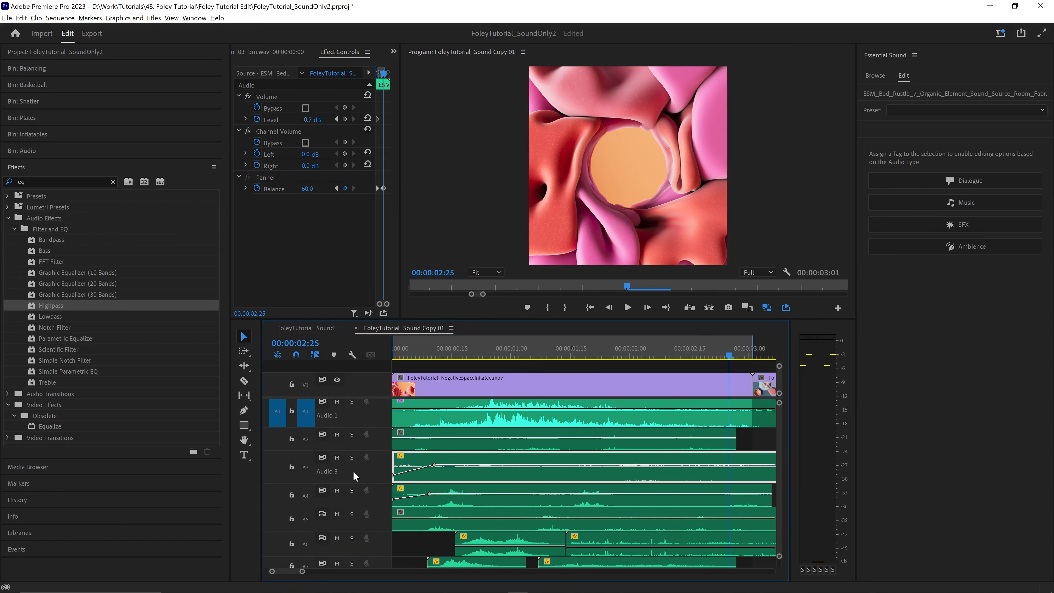
{"action": "left_click", "coordinate": [352, 458]}
{"action": "key", "text": "Home"}
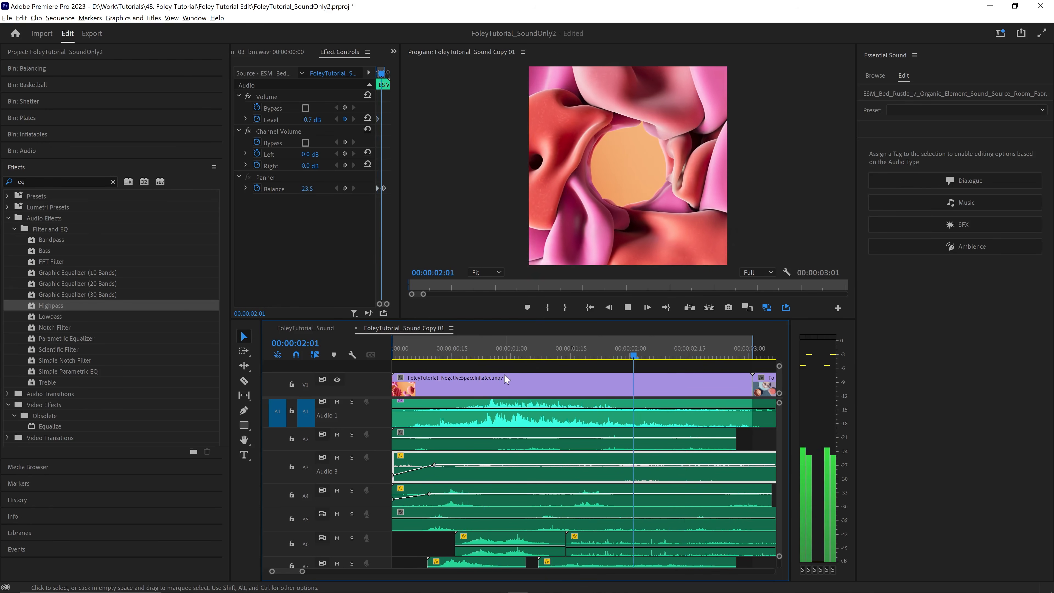
- Replay the inflated-shapes section, comparing the mix with track A1 soloed and with it muted
{"action": "left_click", "coordinate": [459, 344]}
{"action": "left_click_drag", "start_coordinate": [465, 345], "coordinate": [494, 344]}
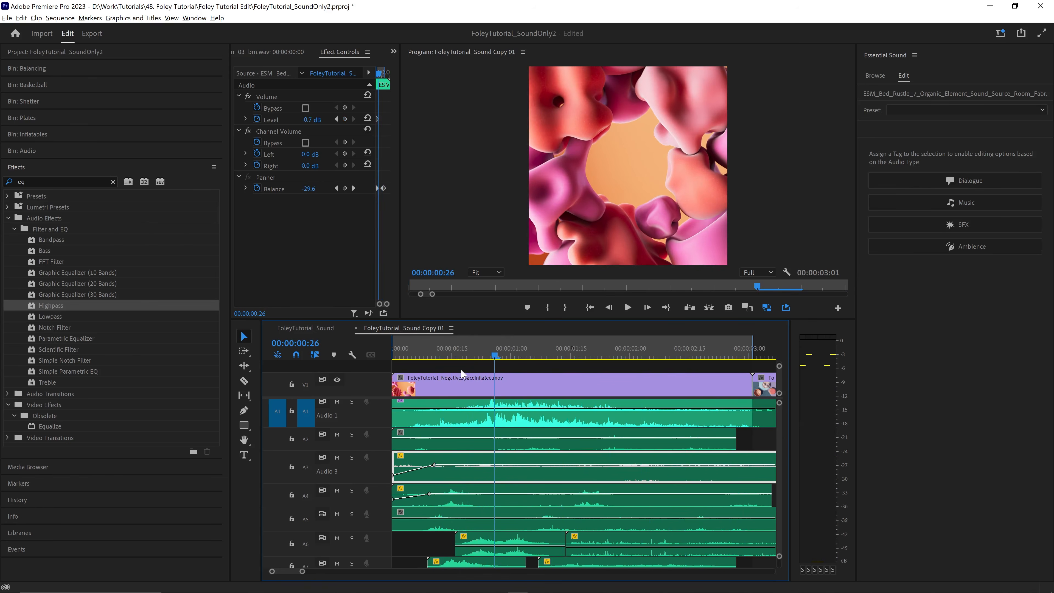
{"action": "key", "text": "space"}
{"action": "key", "text": "space"}
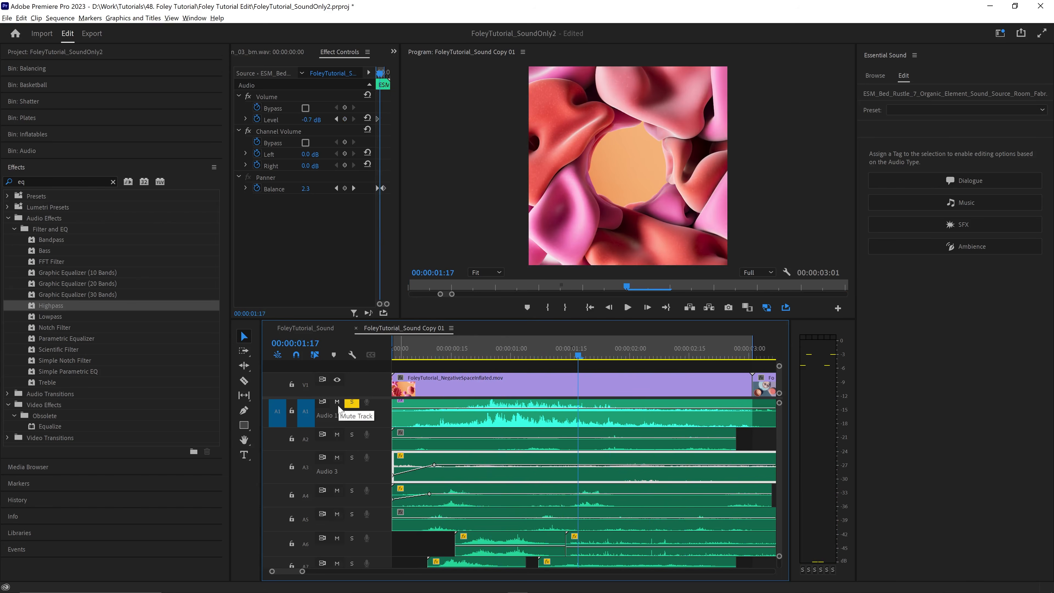
{"action": "left_click", "coordinate": [351, 405]}
{"action": "left_click", "coordinate": [427, 350]}
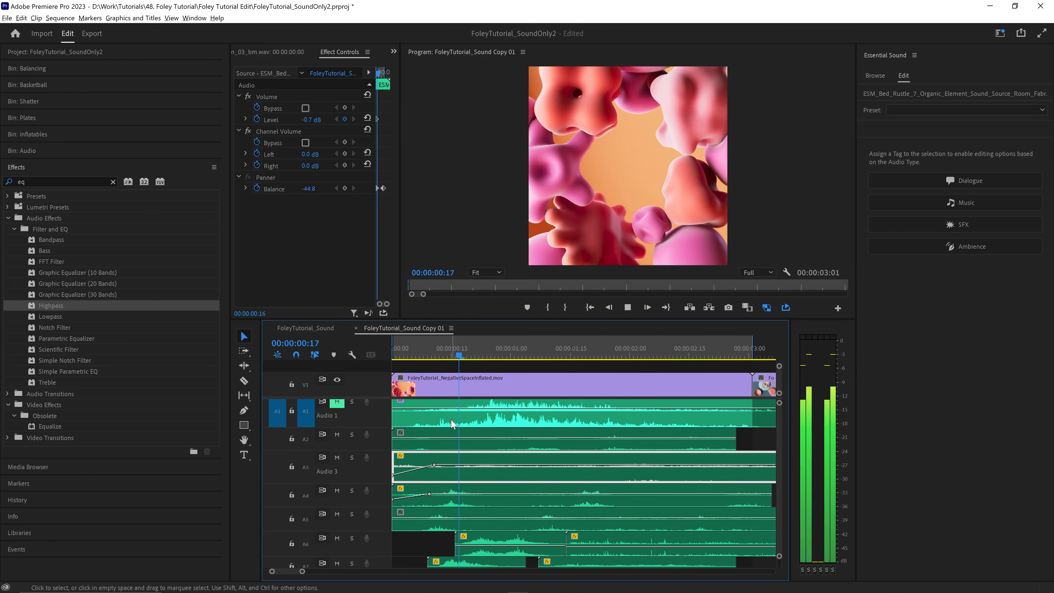
{"action": "key", "text": "space"}
- Solo track A7 and replay the section to hear its cloth whoosh and winter gloves rub clips
{"action": "left_click_drag", "start_coordinate": [780, 430], "coordinate": [779, 435]}
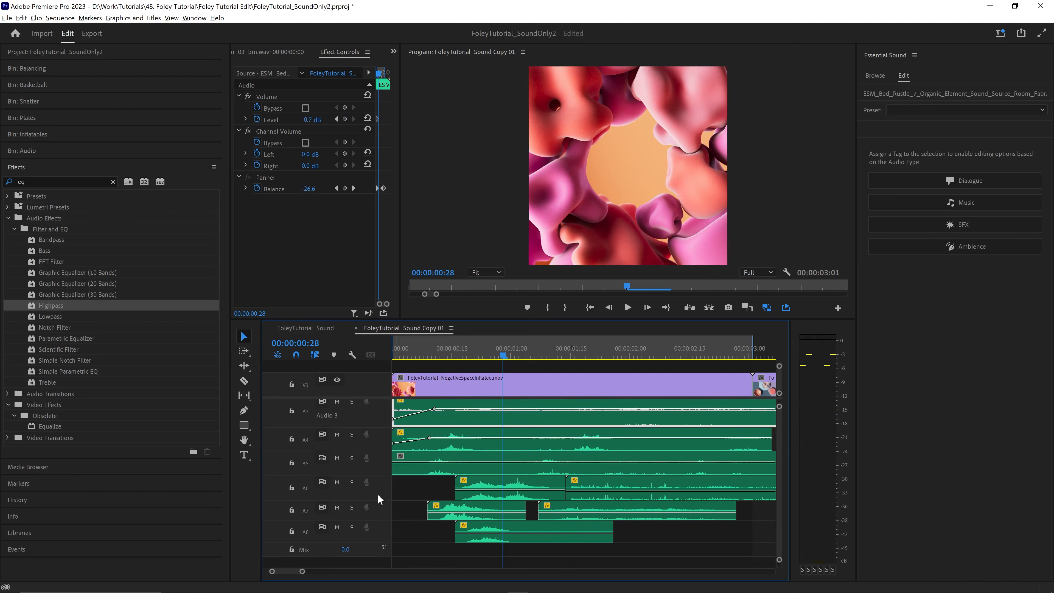
{"action": "left_click", "coordinate": [351, 507]}
{"action": "left_click", "coordinate": [401, 352]}
{"action": "key", "text": "space"}
{"action": "key", "text": "space"}
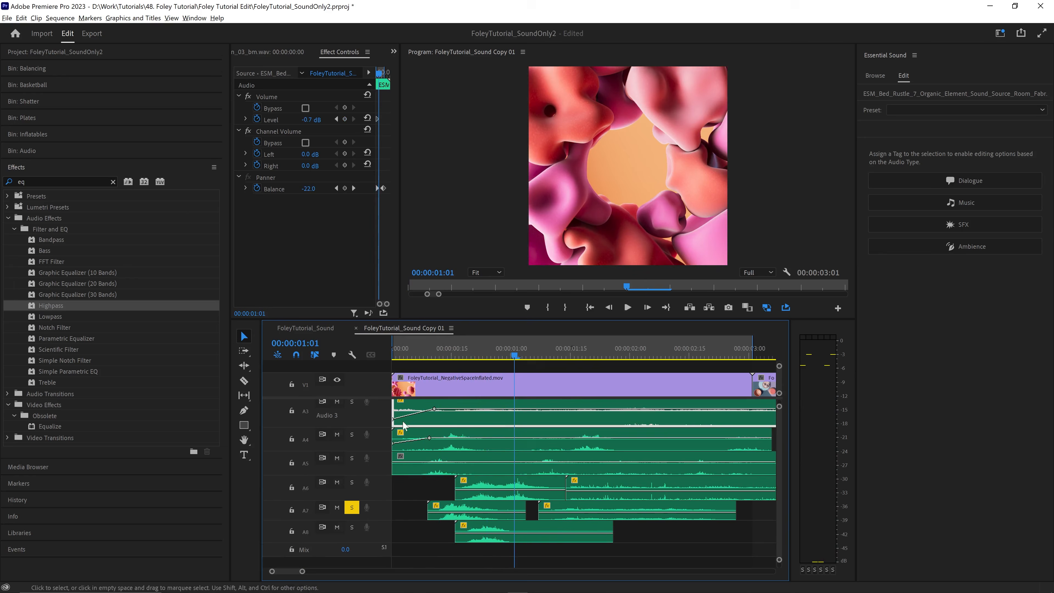
{"action": "left_click", "coordinate": [354, 511]}
{"action": "key", "text": "space"}
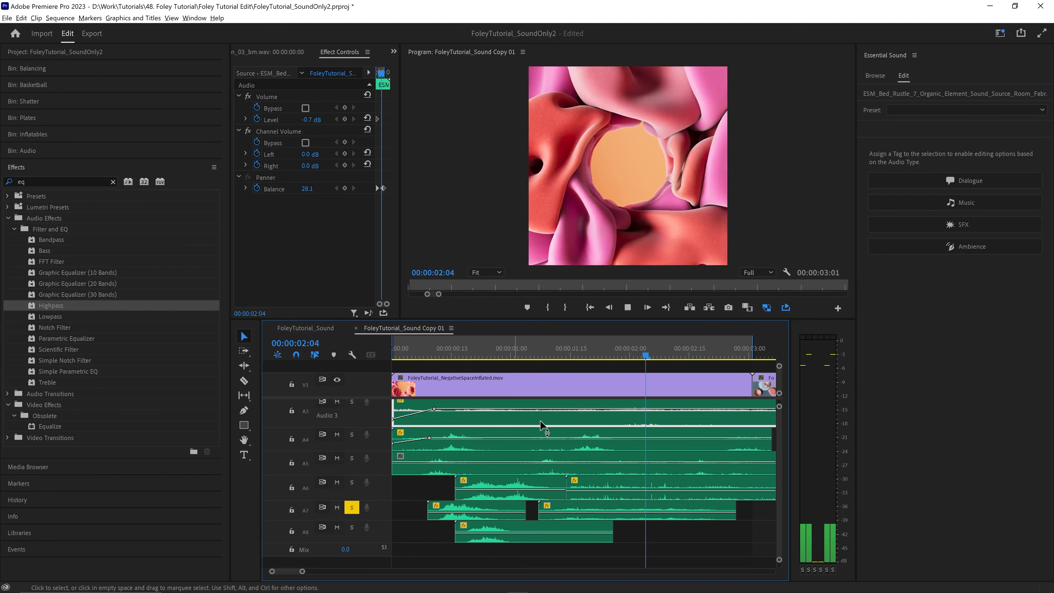
{"action": "key", "text": "space"}
- Move the winter gloves rub clip down to A8, shift the A7 cloth whoosh to start at 00:00:00:28, and replay the mix
{"action": "left_click", "coordinate": [587, 516]}
{"action": "left_click_drag", "start_coordinate": [591, 549], "coordinate": [589, 536]}
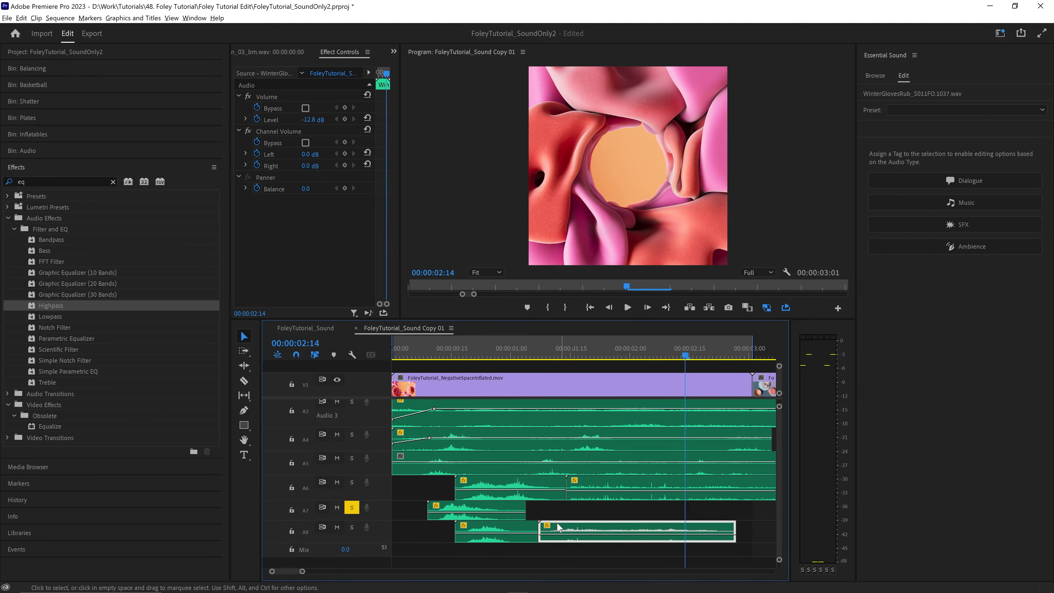
{"action": "left_click", "coordinate": [480, 506]}
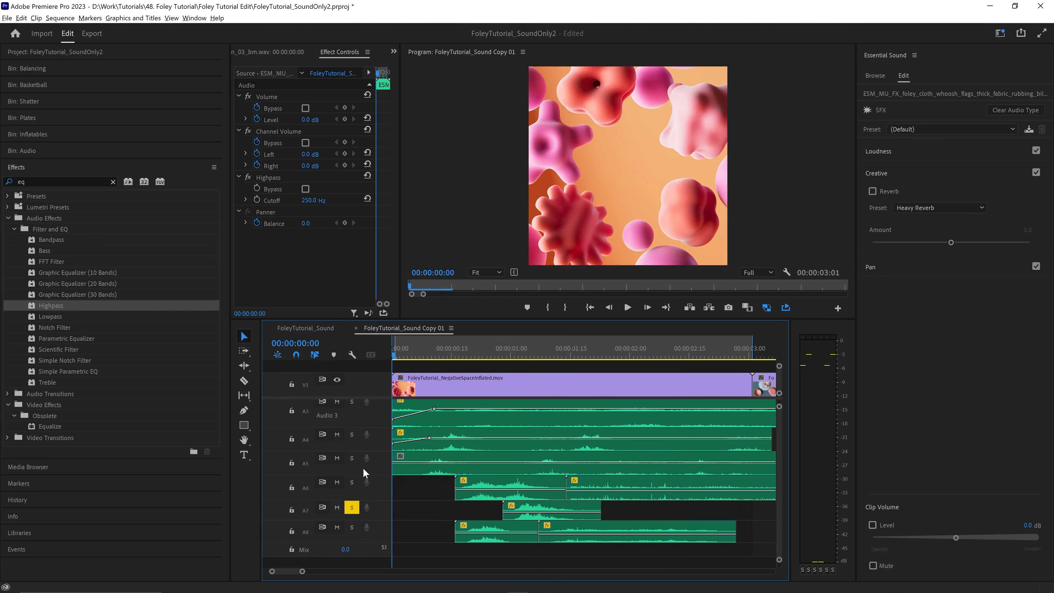
{"action": "key", "text": "space"}
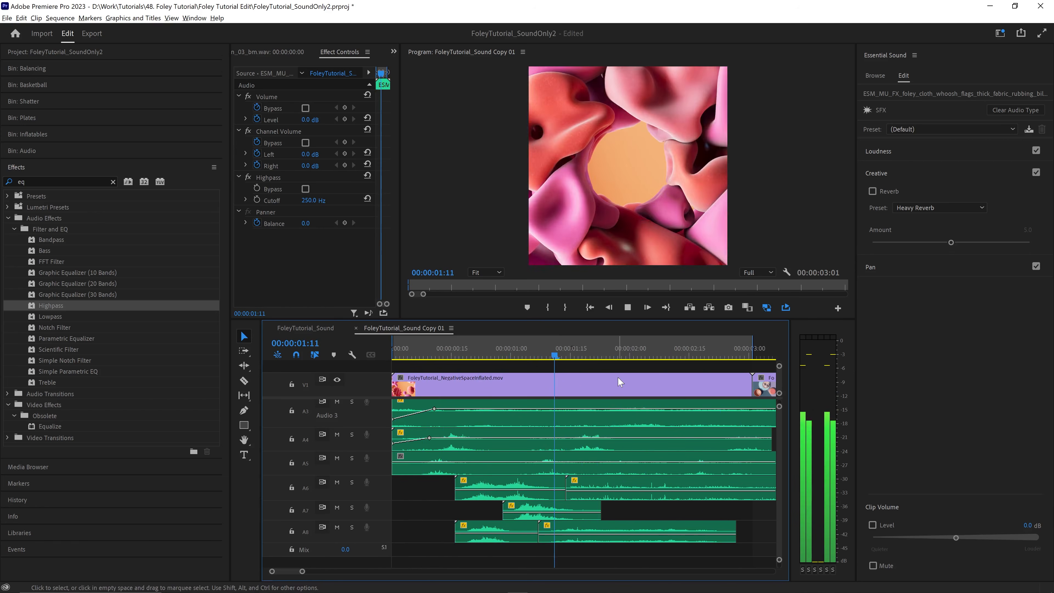
{"action": "key", "text": "space"}
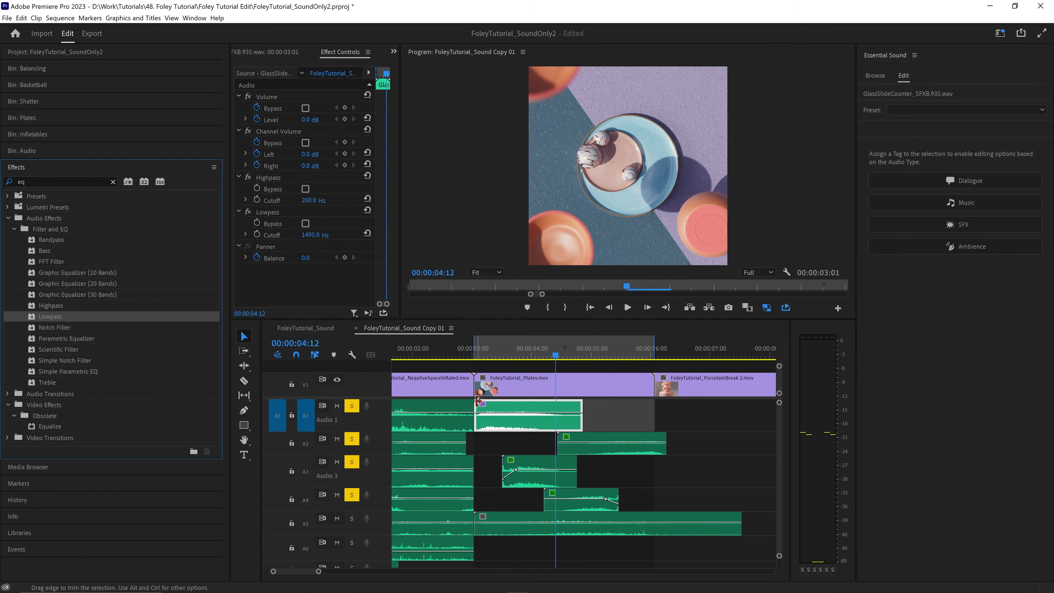
- Place the Eli_and_Bill_Hydroplay_Marbles_14.wav clip on A7 from the start of the Plates clip and listen with the track soloed
{"action": "left_click", "coordinate": [352, 406], "text": "alt"}
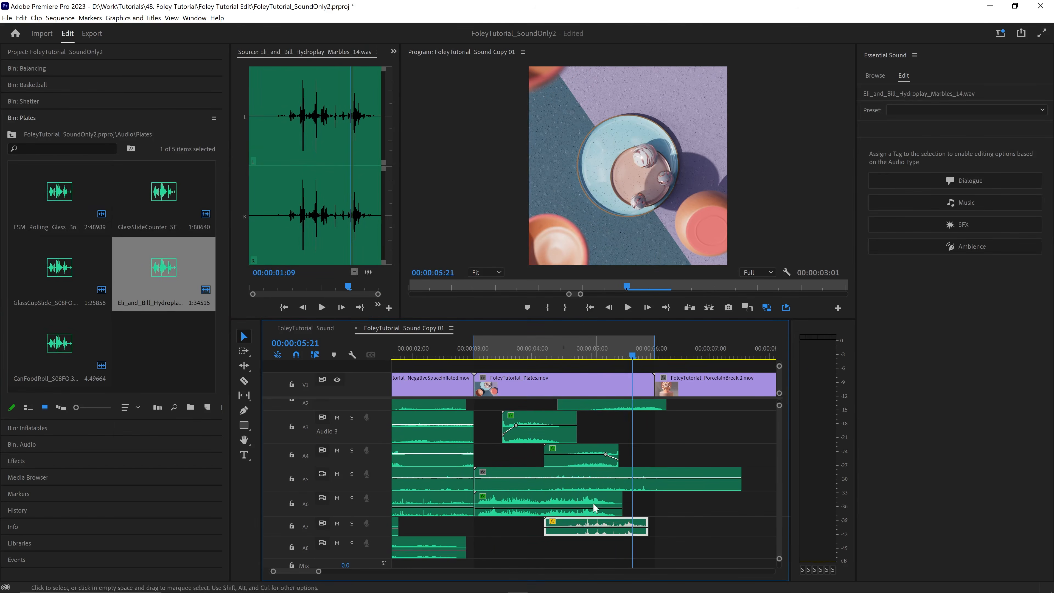
{"action": "left_click_drag", "start_coordinate": [701, 527], "coordinate": [483, 537]}
{"action": "left_click", "coordinate": [351, 523]}
{"action": "key", "text": "space"}
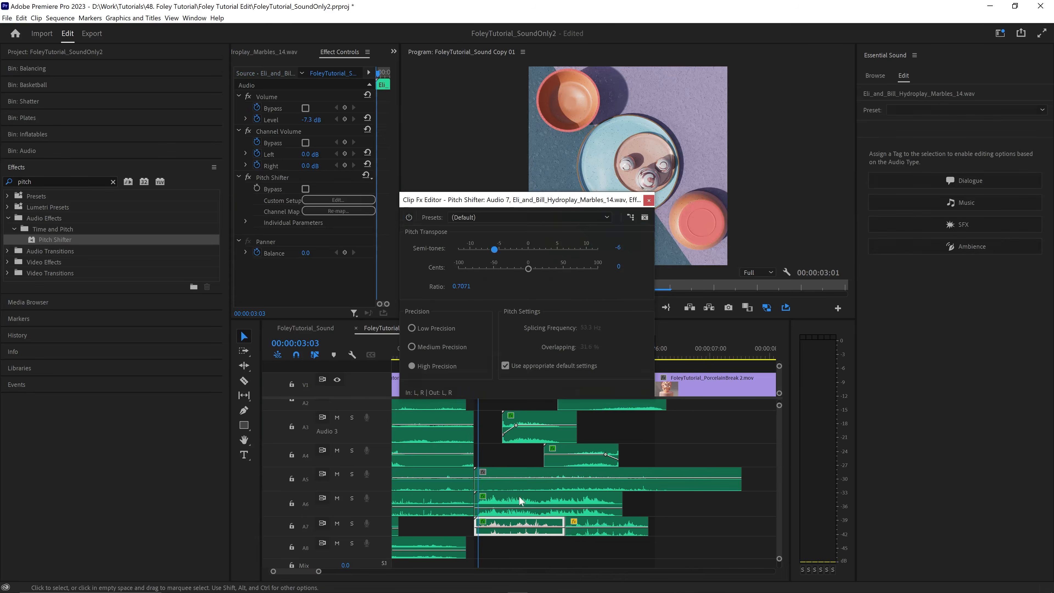
{"action": "left_click", "coordinate": [648, 200]}
{"action": "left_click", "coordinate": [606, 526]}
{"action": "left_click", "coordinate": [352, 524]}
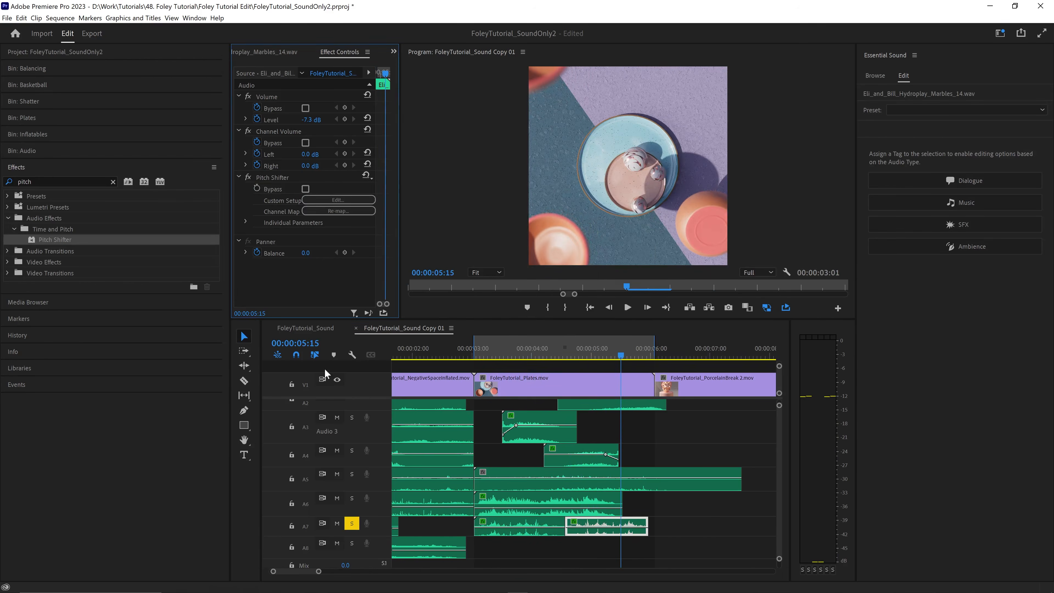
- Unsolo A7 and replay the Plates section to check the marble clips and the concrete drag sound on A1
{"action": "left_click", "coordinate": [352, 523]}
{"action": "key", "text": "space"}
{"action": "left_click", "coordinate": [597, 525]}
{"action": "key", "text": "space"}
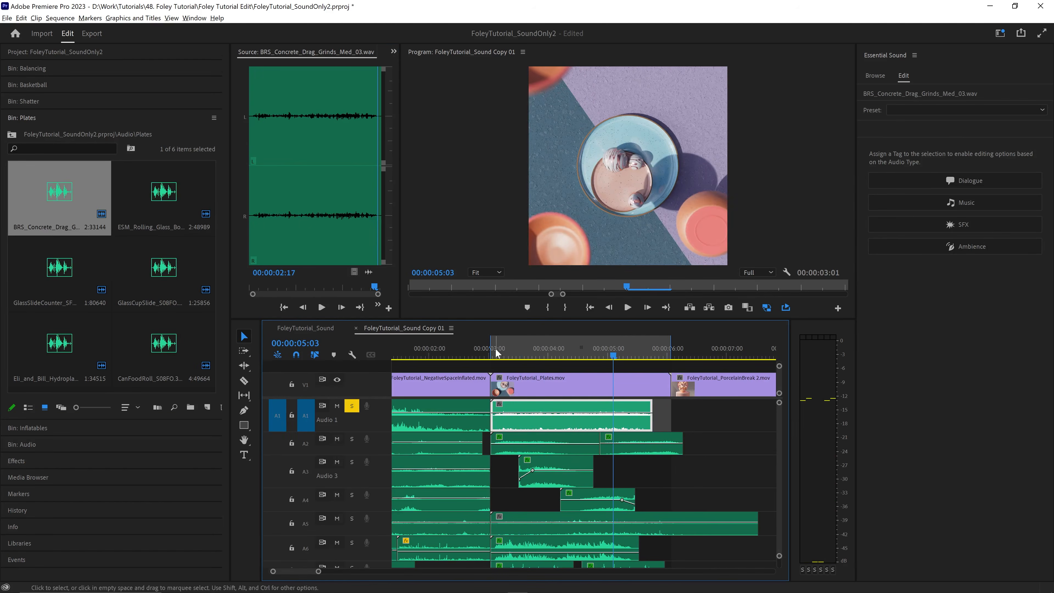
{"action": "left_click", "coordinate": [495, 348]}
{"action": "key", "text": "space"}
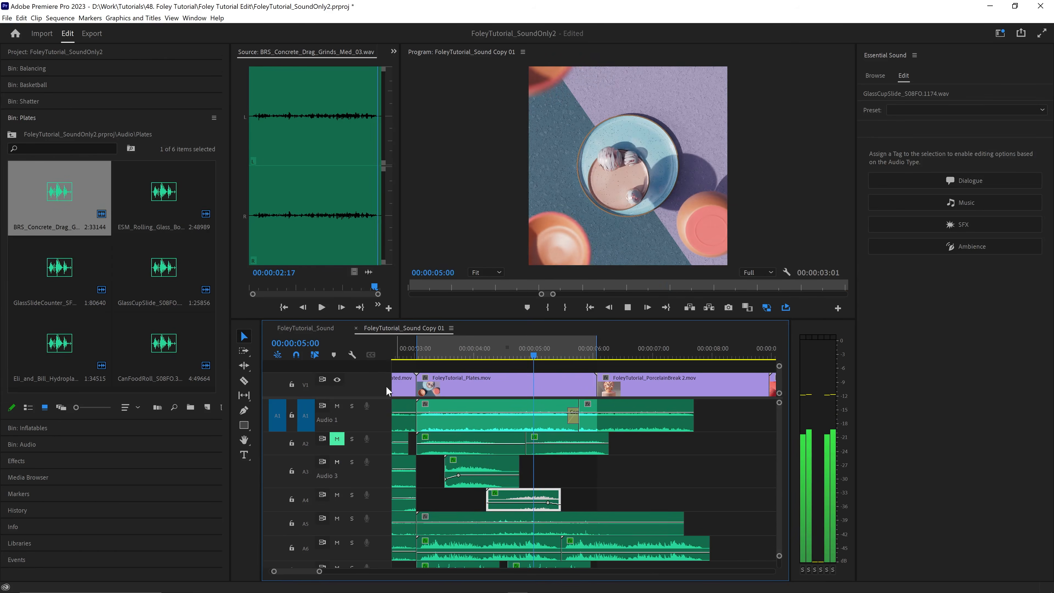
- Cut the audio clips that overrun the end of the Plates clip and delete the excess
{"action": "left_click_drag", "start_coordinate": [725, 411], "coordinate": [603, 538]}
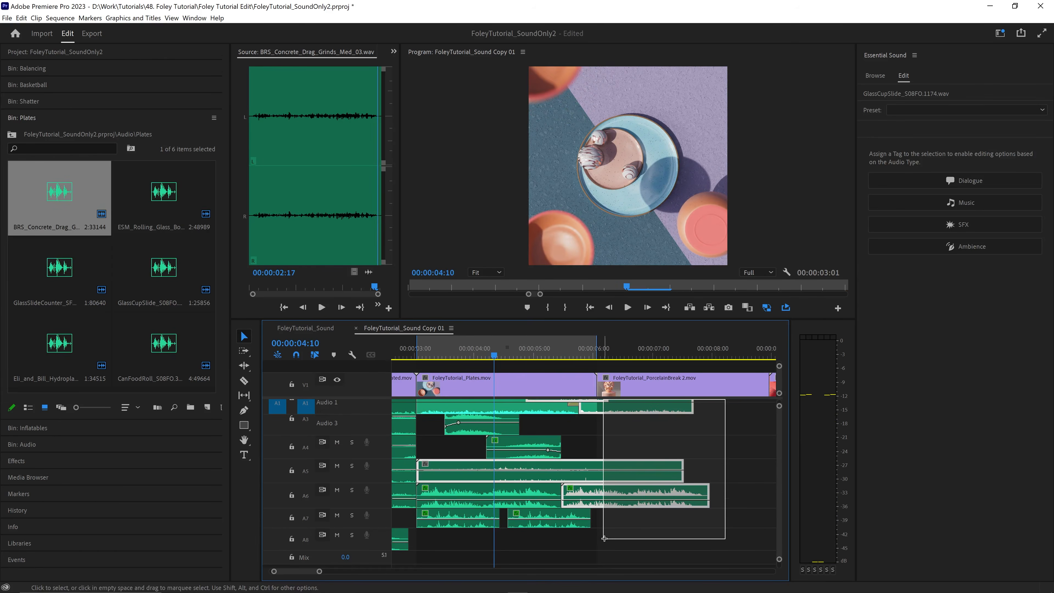
{"action": "scroll", "coordinate": [603, 538], "scroll_direction": "up", "scroll_amount": 1}
{"action": "left_click_drag", "start_coordinate": [780, 436], "coordinate": [634, 549]}
{"action": "left_click", "coordinate": [631, 343]}
{"action": "key", "text": "ctrl+k"}
{"action": "key", "text": "Delete"}
- Scrub and play through the PorcelainBreak 2 clip to study the shatter's timing
{"action": "left_click_drag", "start_coordinate": [539, 347], "coordinate": [753, 347]}
{"action": "scroll", "coordinate": [731, 348], "scroll_direction": "down", "scroll_amount": 1}
{"action": "key", "text": "space"}
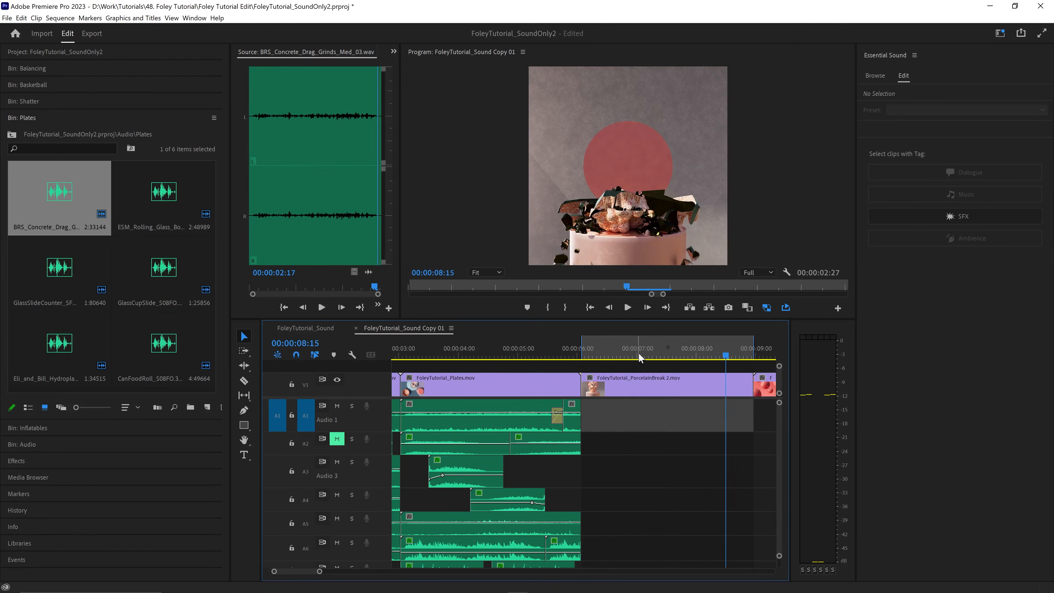
- Open the Shatter bin and audition the FF_DDD dumpster glass spill and SPLC-0940 glass debris sounds
{"action": "left_click", "coordinate": [33, 102]}
{"action": "double_click", "coordinate": [164, 176]}
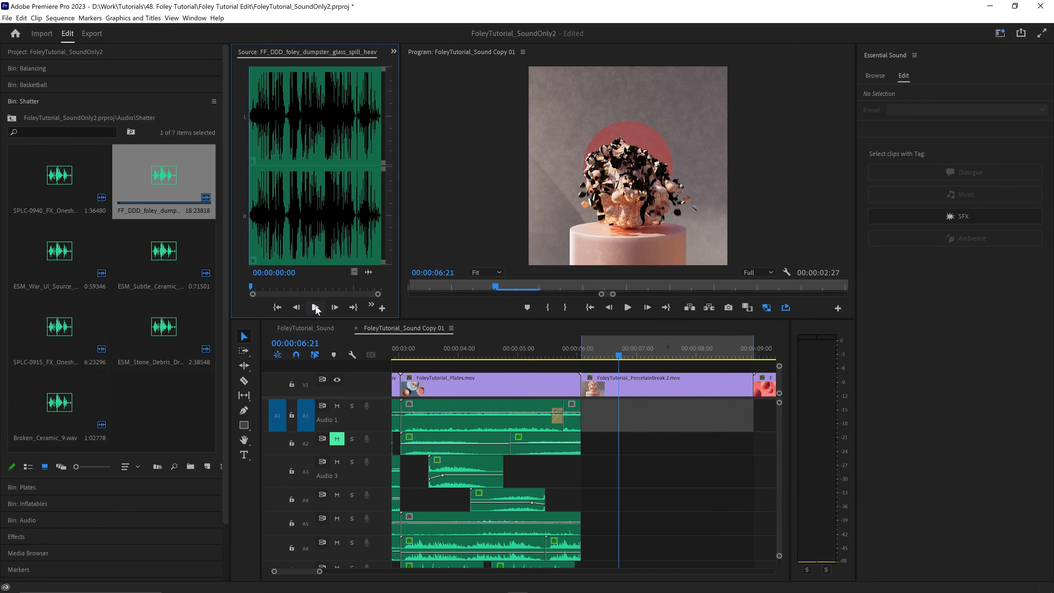
{"action": "left_click", "coordinate": [315, 307]}
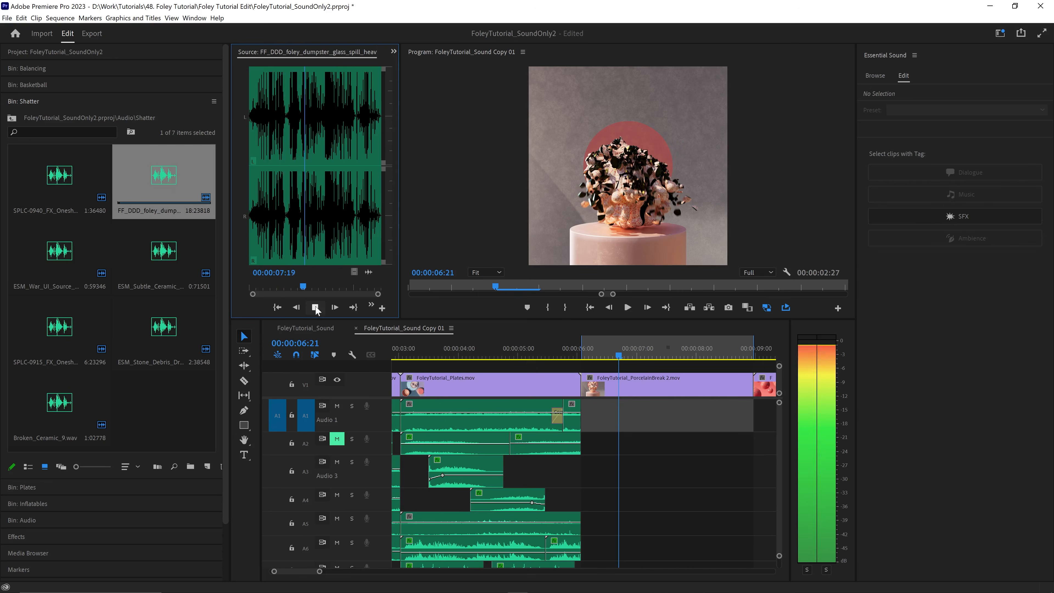
{"action": "double_click", "coordinate": [59, 176]}
{"action": "left_click", "coordinate": [321, 307]}
{"action": "left_click", "coordinate": [321, 308]}
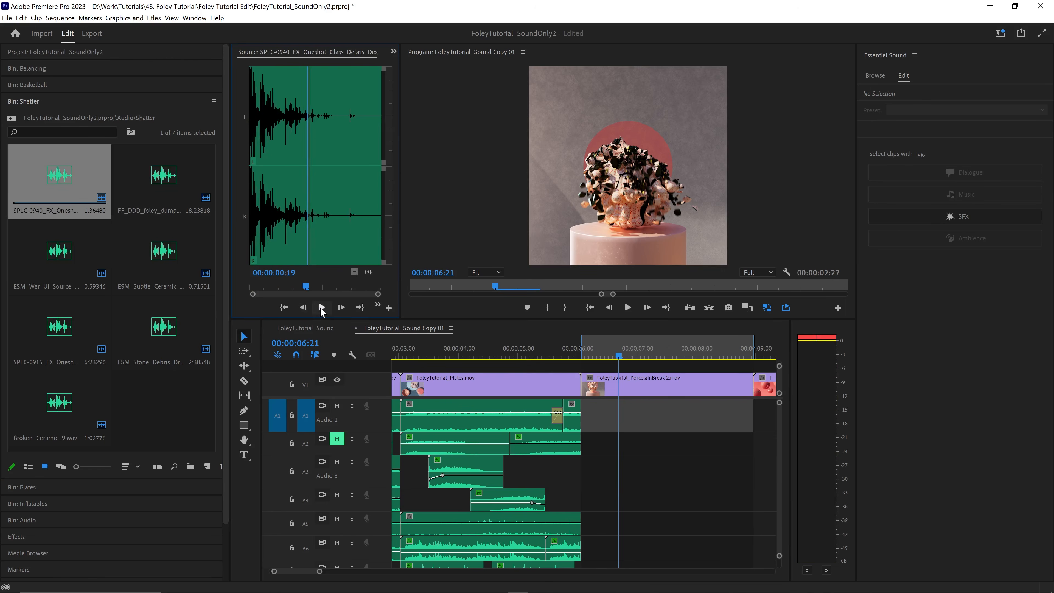
- Audition the stone debris drop, ESM_War_UI ceramic hit, SPLC-0915 glass vase and Broken_Ceramic_9.wav sounds
{"action": "double_click", "coordinate": [164, 326]}
{"action": "left_click", "coordinate": [279, 308]}
{"action": "left_click", "coordinate": [314, 309]}
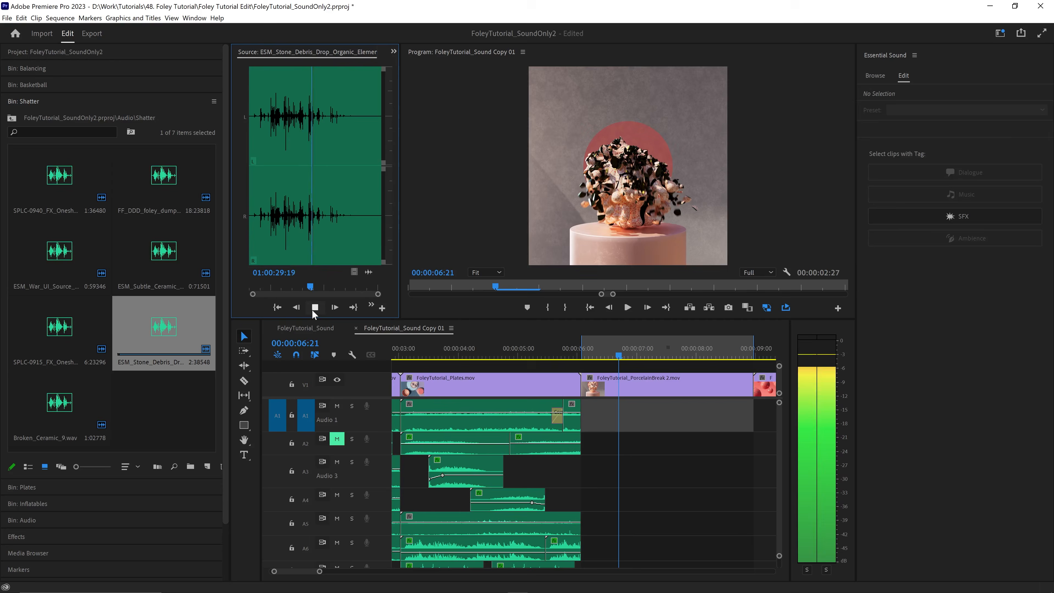
{"action": "double_click", "coordinate": [71, 259]}
{"action": "left_click", "coordinate": [316, 307]}
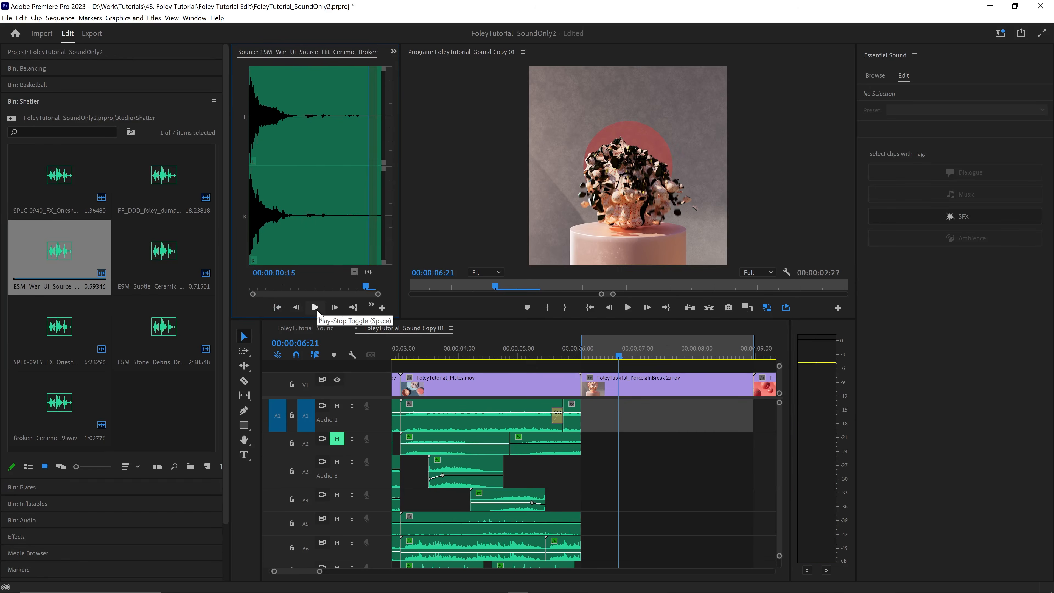
{"action": "double_click", "coordinate": [59, 328]}
{"action": "left_click", "coordinate": [316, 307]}
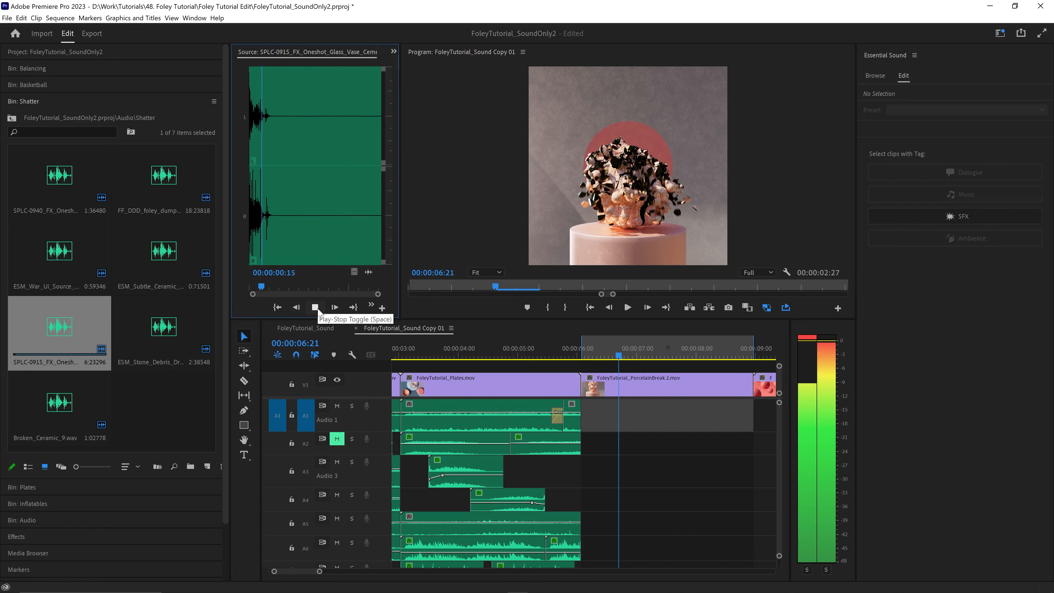
{"action": "double_click", "coordinate": [81, 399]}
{"action": "left_click", "coordinate": [317, 307]}
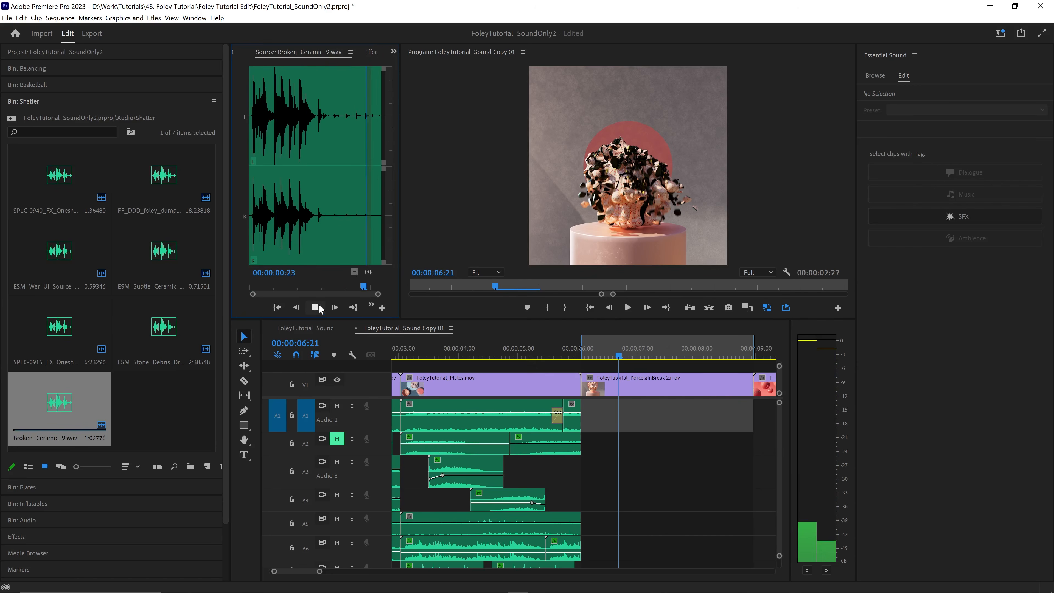
- Place FF_DDD_foley_dumpster_glass_spill_heavy.wav on A1 at the start of the PorcelainBreak 2 clip and play it
{"action": "left_click_drag", "start_coordinate": [161, 177], "coordinate": [585, 415]}
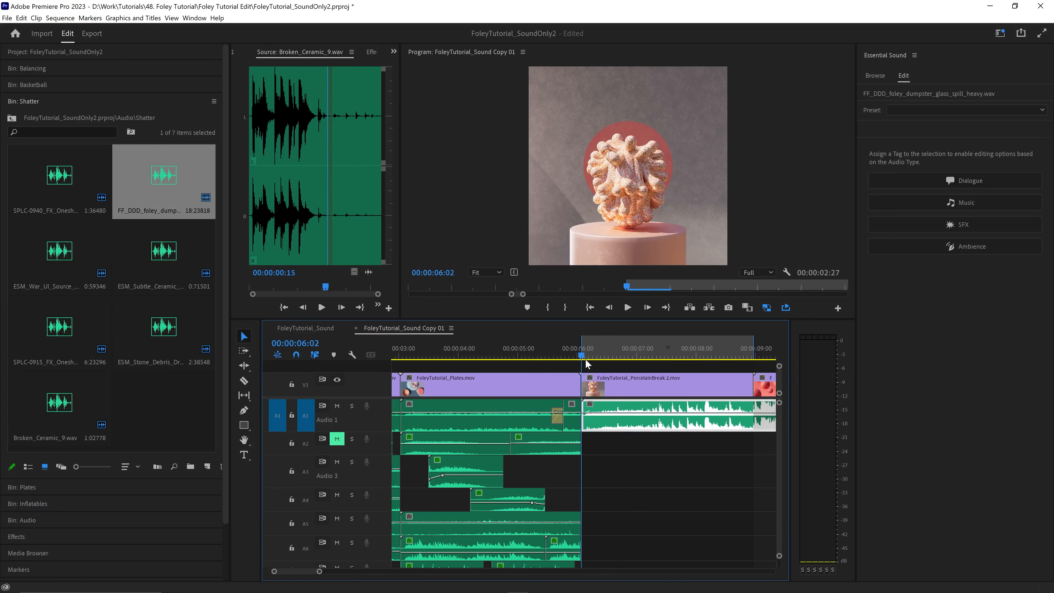
{"action": "key", "text": "space"}
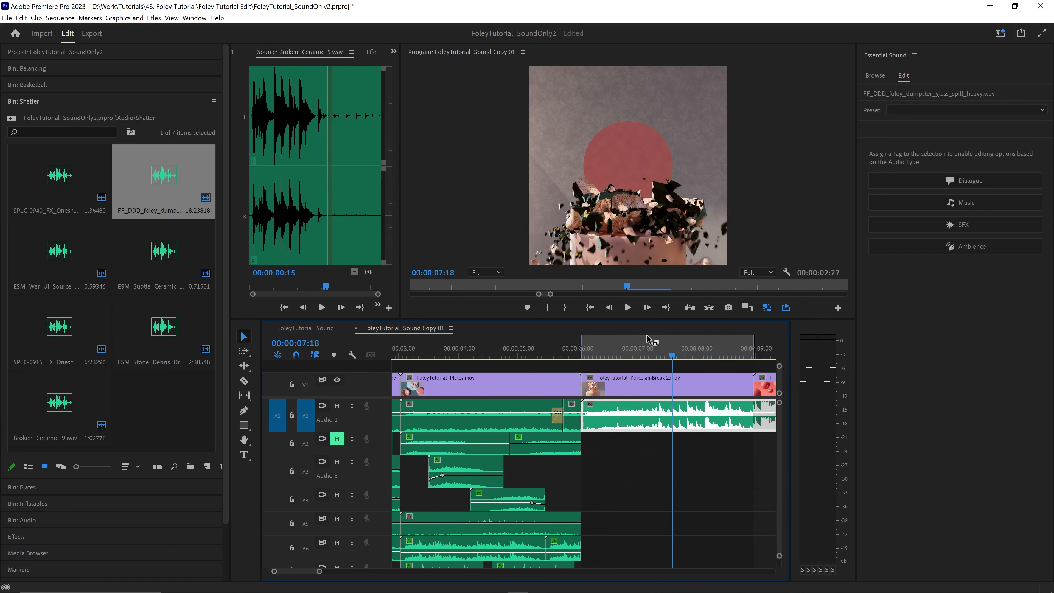
- Split the A1 glass spill clip at 00:00:07:15 and fade out the end of its first piece
{"action": "left_click", "coordinate": [671, 353]}
{"action": "left_click_drag", "start_coordinate": [672, 352], "coordinate": [667, 353]}
{"action": "key", "text": "ctrl+k"}
{"action": "left_click_drag", "start_coordinate": [659, 413], "coordinate": [664, 425]}
- Turn off loop playback and play the rest of the glass spill clip to find usable debris sounds
{"action": "key", "text": "minus"}
{"action": "key", "text": "minus"}
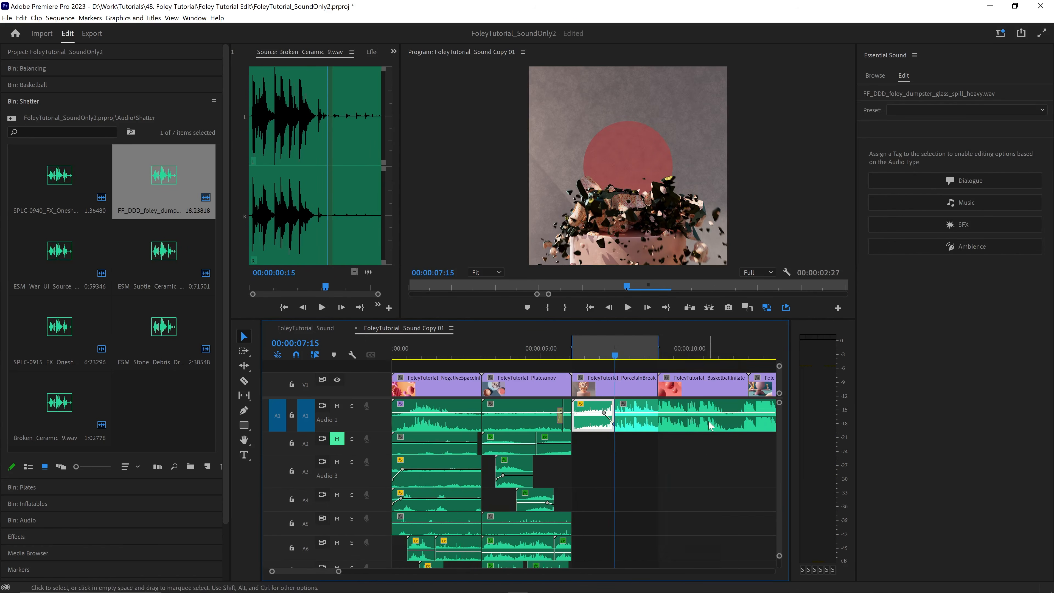
{"action": "left_click", "coordinate": [720, 357]}
{"action": "left_click", "coordinate": [785, 309]}
{"action": "key", "text": "space"}
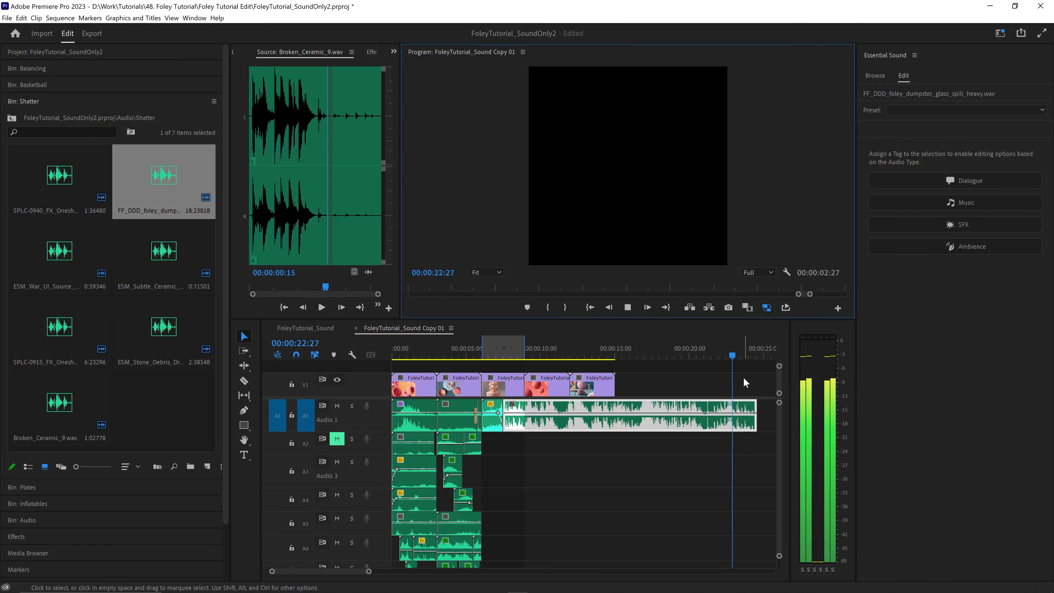
- Split the remaining glass spill clip into sections and delete the unwanted section after 00:00:22:02
{"action": "left_click_drag", "start_coordinate": [749, 350], "coordinate": [513, 349]}
{"action": "key", "text": "ctrl+k"}
{"action": "key", "text": "ctrl+k"}
{"action": "key", "text": "space"}
{"action": "key", "text": "space"}
{"action": "key", "text": "ctrl+k"}
{"action": "left_click", "coordinate": [551, 407]}
{"action": "key", "text": "Delete"}
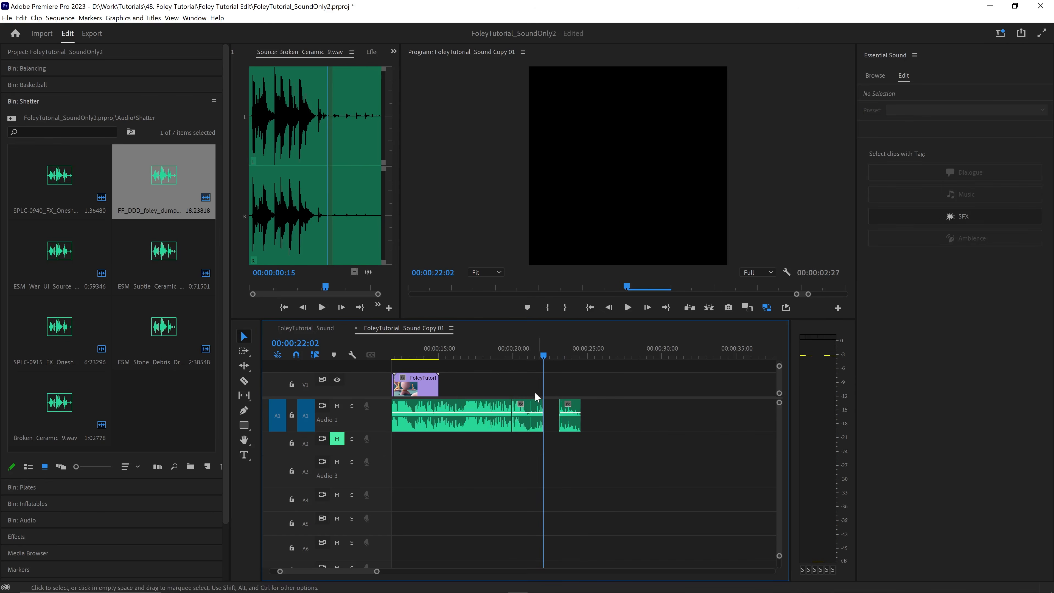
- Move the kept glass spill sections back on A1 so they follow the faded first piece from 00:00:07:15
{"action": "scroll", "coordinate": [497, 400], "scroll_direction": "up", "scroll_amount": 1}
{"action": "left_click_drag", "start_coordinate": [431, 416], "coordinate": [709, 416]}
{"action": "key", "text": "minus"}
{"action": "left_click_drag", "start_coordinate": [587, 448], "coordinate": [518, 449]}
{"action": "left_click_drag", "start_coordinate": [463, 424], "coordinate": [453, 424]}
{"action": "left_click", "coordinate": [450, 351]}
{"action": "key", "text": "equal"}
{"action": "key", "text": "equal"}
{"action": "key", "text": "equal"}
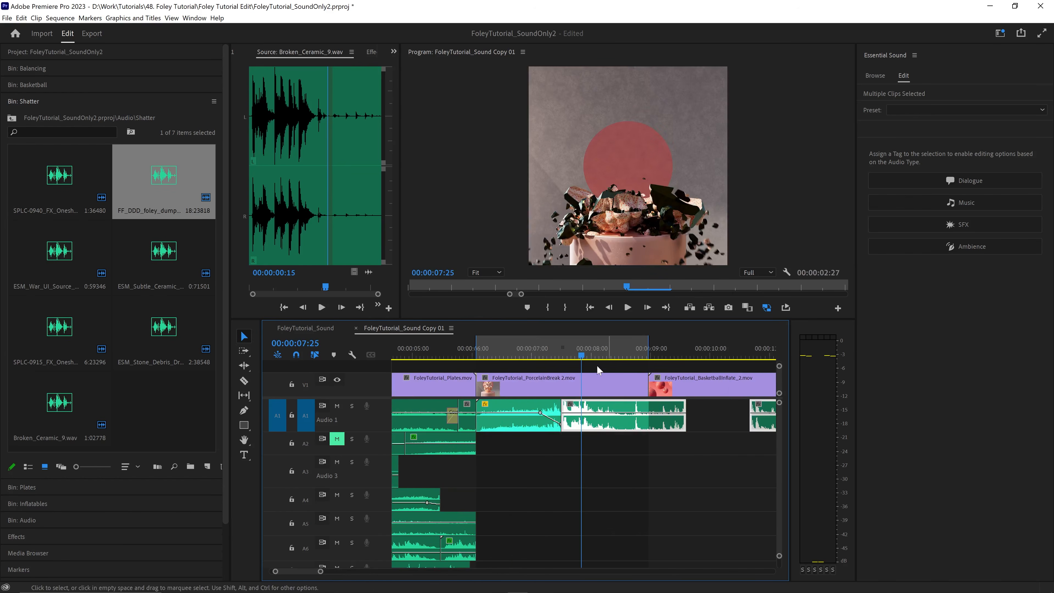
- Turn loop playback back on and play the PorcelainBreak 2 section with the rearranged glass spill pieces
{"action": "left_click", "coordinate": [533, 421]}
{"action": "left_click", "coordinate": [522, 348]}
{"action": "key", "text": "space"}
{"action": "left_click", "coordinate": [784, 307]}
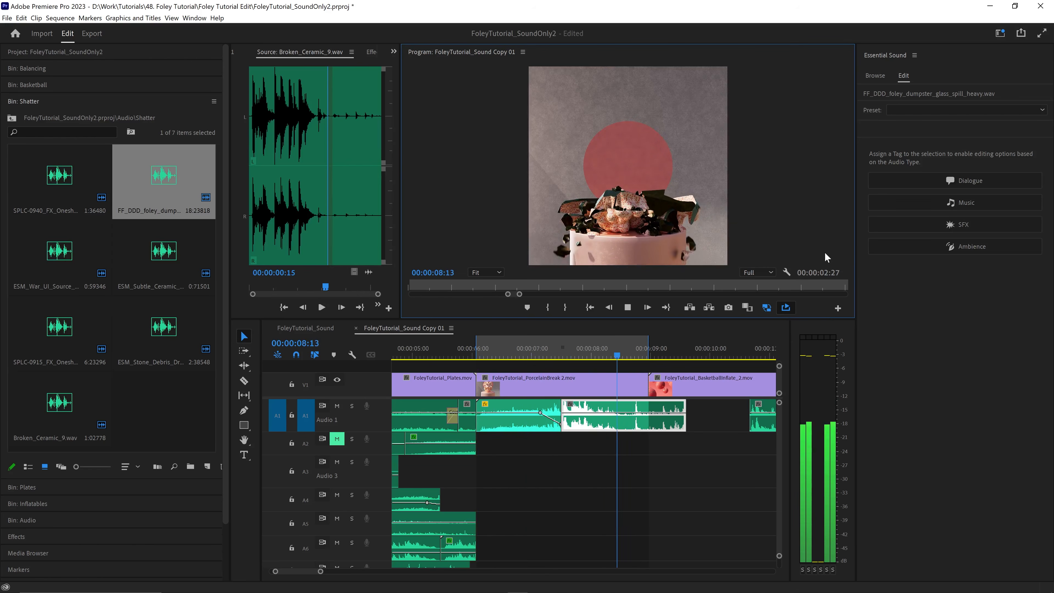
{"action": "key", "text": "space"}
- Move the last glass spill piece to A2, overlapping the second A1 piece, and replay the shatter
{"action": "left_click_drag", "start_coordinate": [701, 418], "coordinate": [579, 449]}
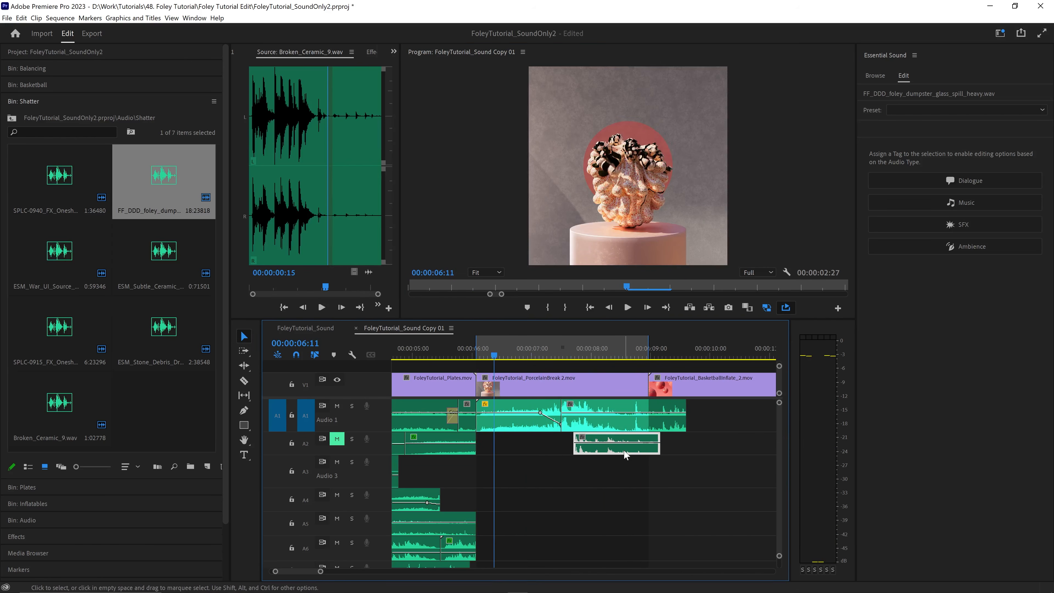
{"action": "key", "text": "space"}
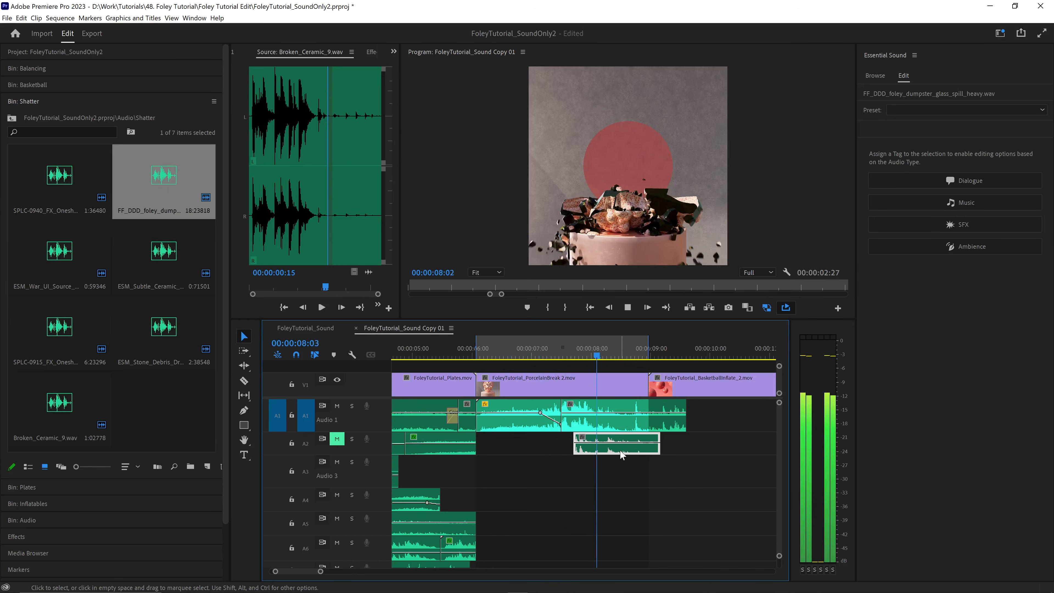
{"action": "key", "text": "space"}
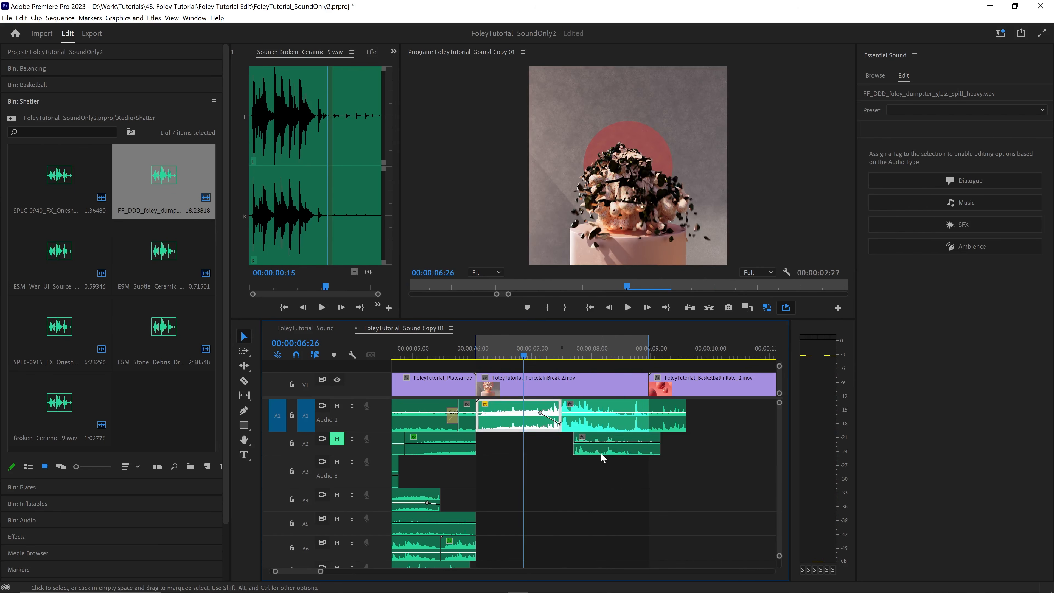
- Place the ESM_Subtle_Ceramic sound on A3 at about 00:00:06:15 and play it with the shatter
{"action": "double_click", "coordinate": [158, 256]}
{"action": "left_click_drag", "start_coordinate": [157, 256], "coordinate": [507, 472]}
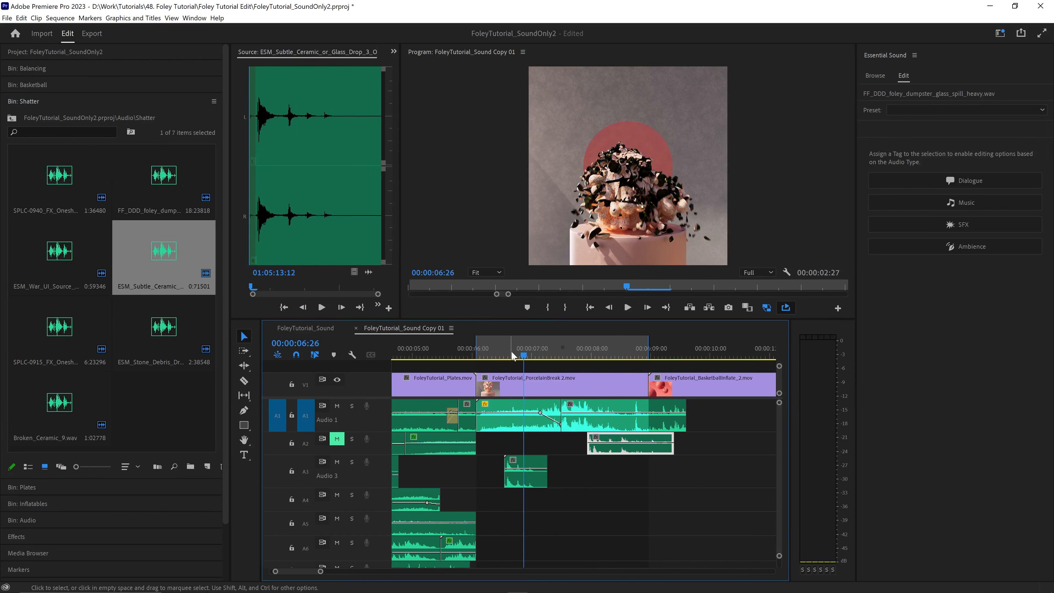
{"action": "left_click_drag", "start_coordinate": [515, 355], "coordinate": [486, 356]}
{"action": "key", "text": "space"}
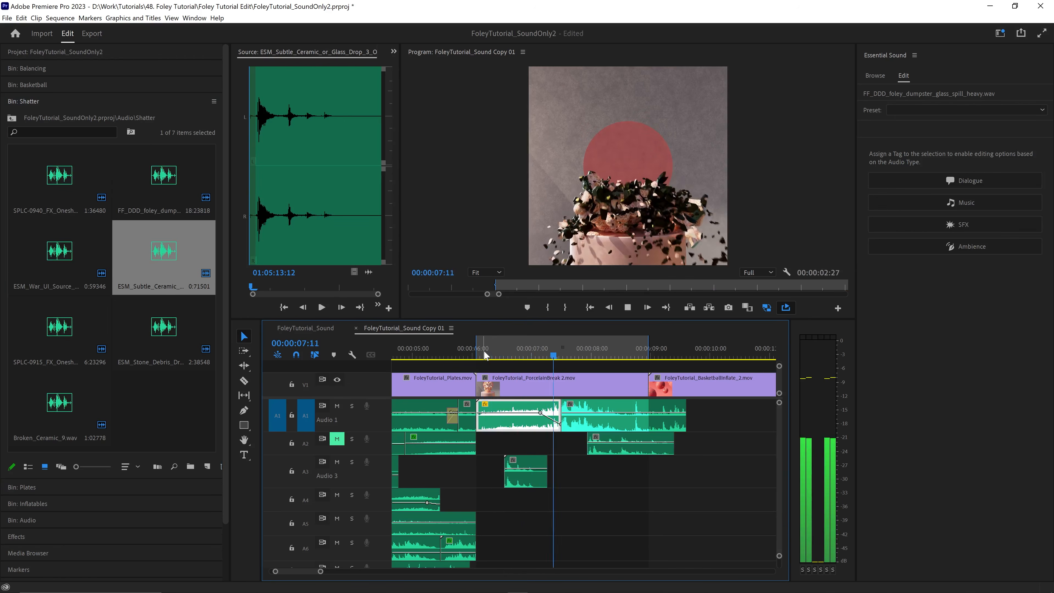
- Place the SPLC-0940 glass debris sound on A4 just after the PorcelainBreak 2 clip begins and replay the shatter
{"action": "left_click_drag", "start_coordinate": [59, 177], "coordinate": [485, 500]}
{"action": "left_click", "coordinate": [477, 357]}
{"action": "key", "text": "space"}
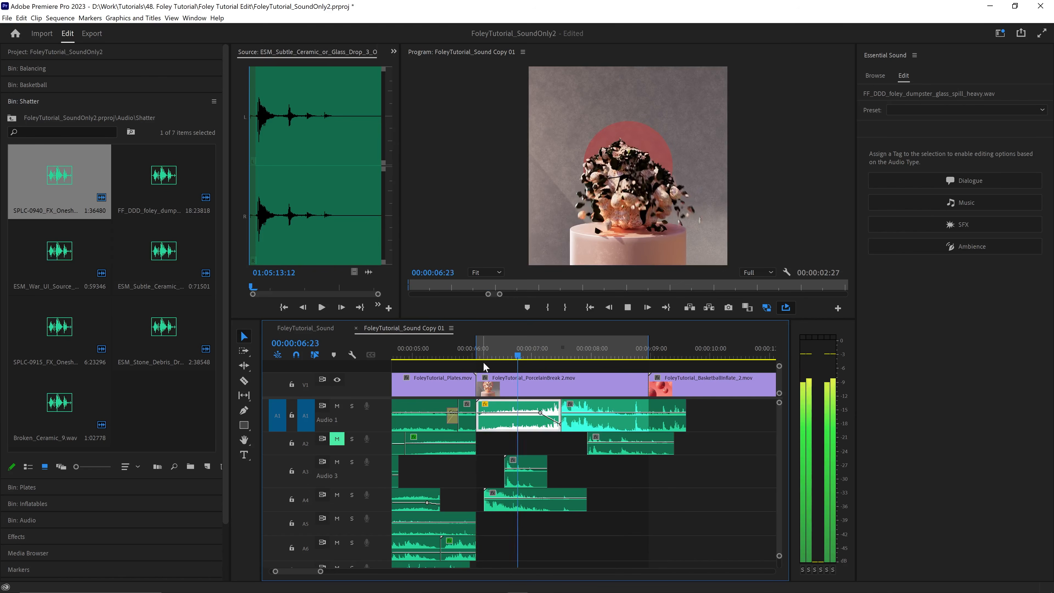
{"action": "left_click", "coordinate": [479, 353]}
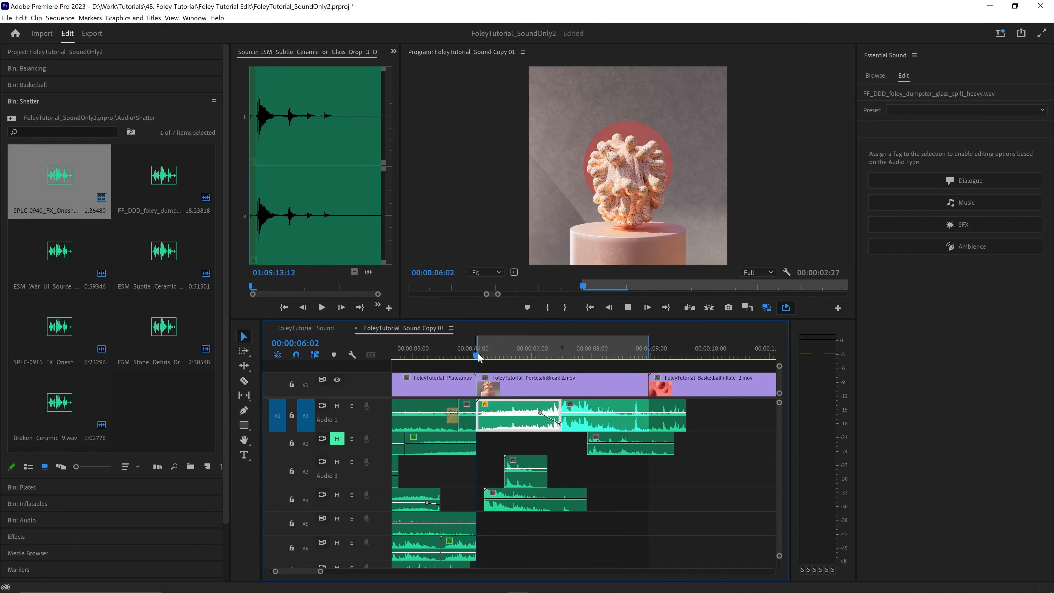
{"action": "key", "text": "space"}
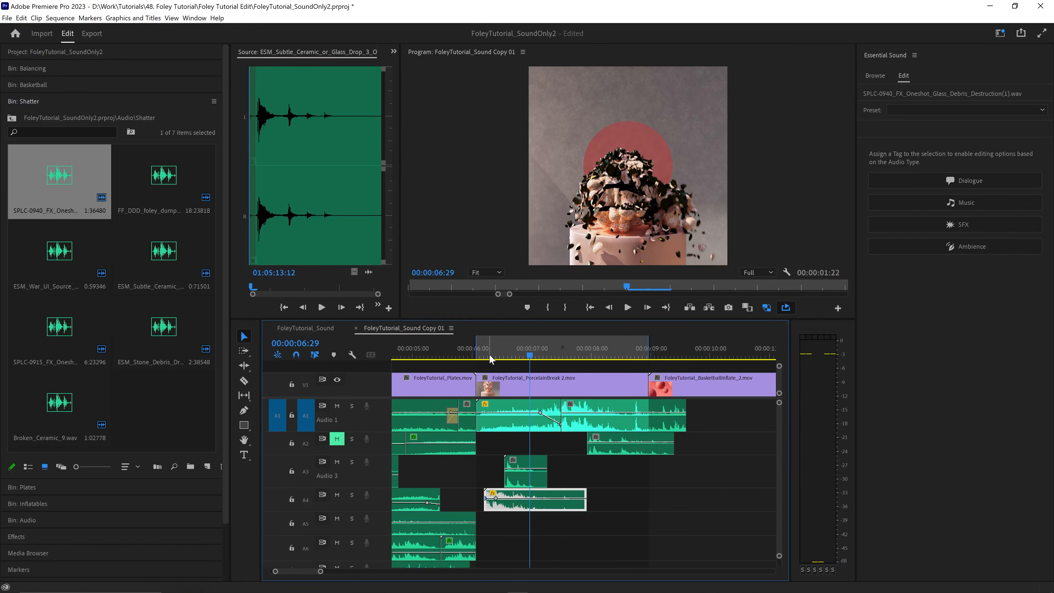
- Fade in the start of the glass debris clip on A4 and play the result
{"action": "left_click", "coordinate": [489, 356]}
{"action": "key", "text": "="}
{"action": "key", "text": "="}
{"action": "left_click", "coordinate": [568, 498], "text": "ctrl"}
{"action": "left_click", "coordinate": [542, 342]}
{"action": "key", "text": "space"}
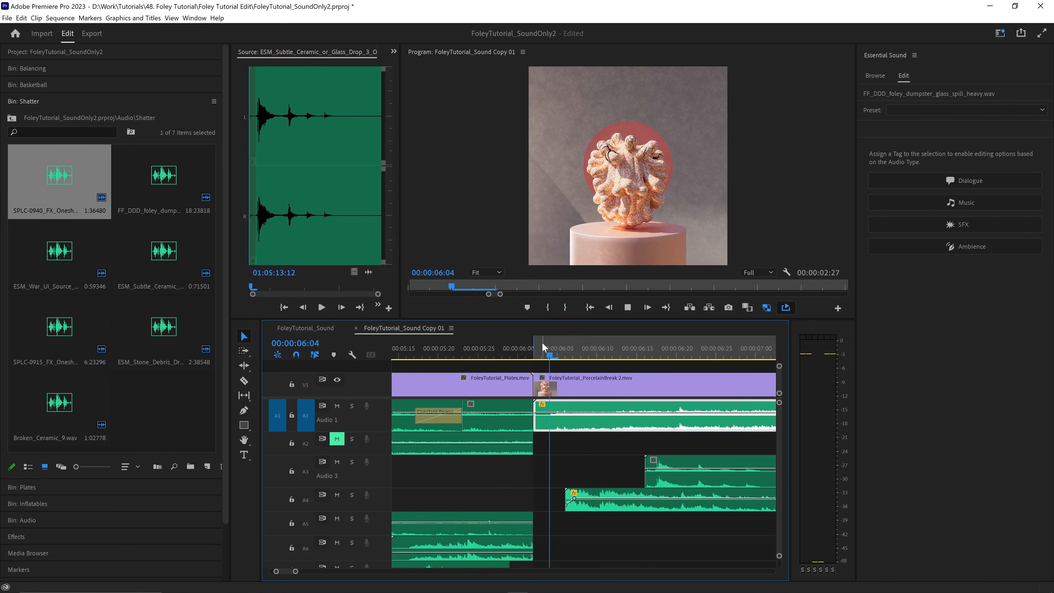
{"action": "left_click", "coordinate": [448, 358]}
{"action": "key", "text": "-"}
{"action": "key", "text": "-"}
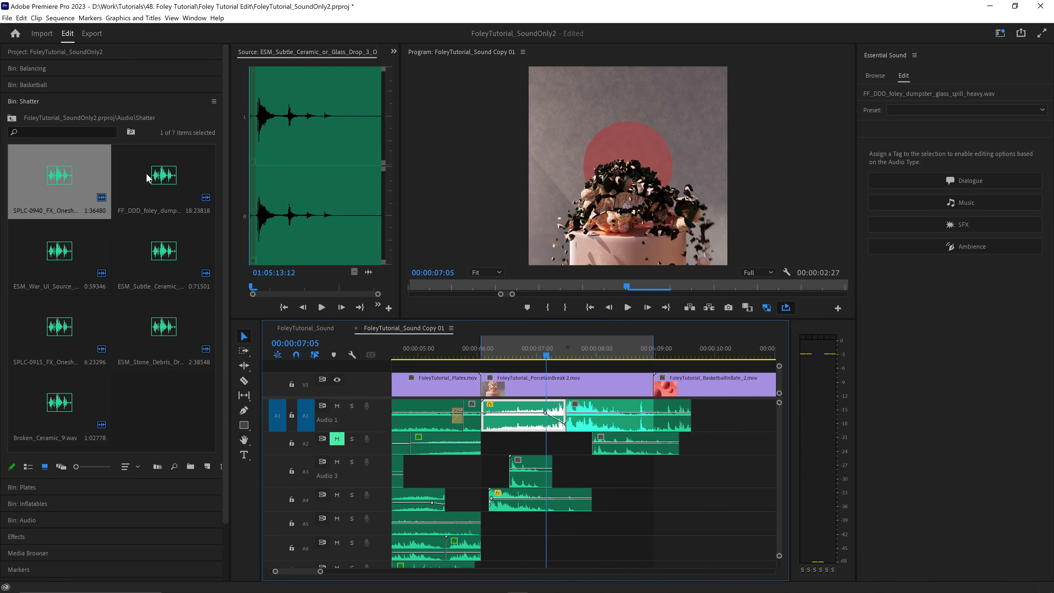
- Preview the ESM_War_UI_Source ceramic hit, place it on A5 at about 00:00:07:20, and play the section
{"action": "double_click", "coordinate": [71, 256]}
{"action": "key", "text": "space"}
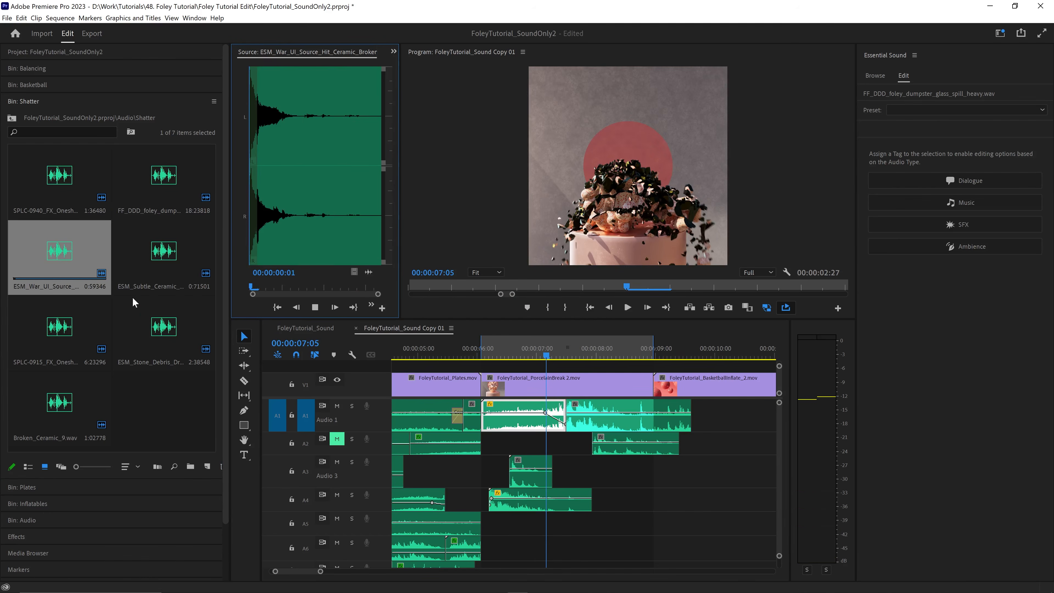
{"action": "left_click_drag", "start_coordinate": [65, 249], "coordinate": [577, 527]}
{"action": "left_click_drag", "start_coordinate": [546, 355], "coordinate": [576, 356]}
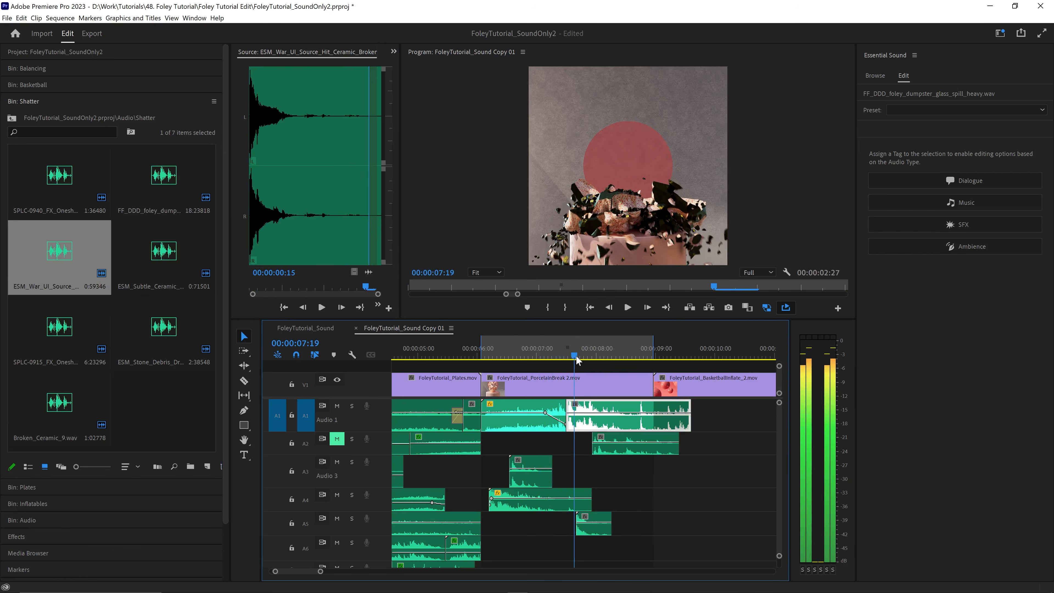
{"action": "key", "text": "space"}
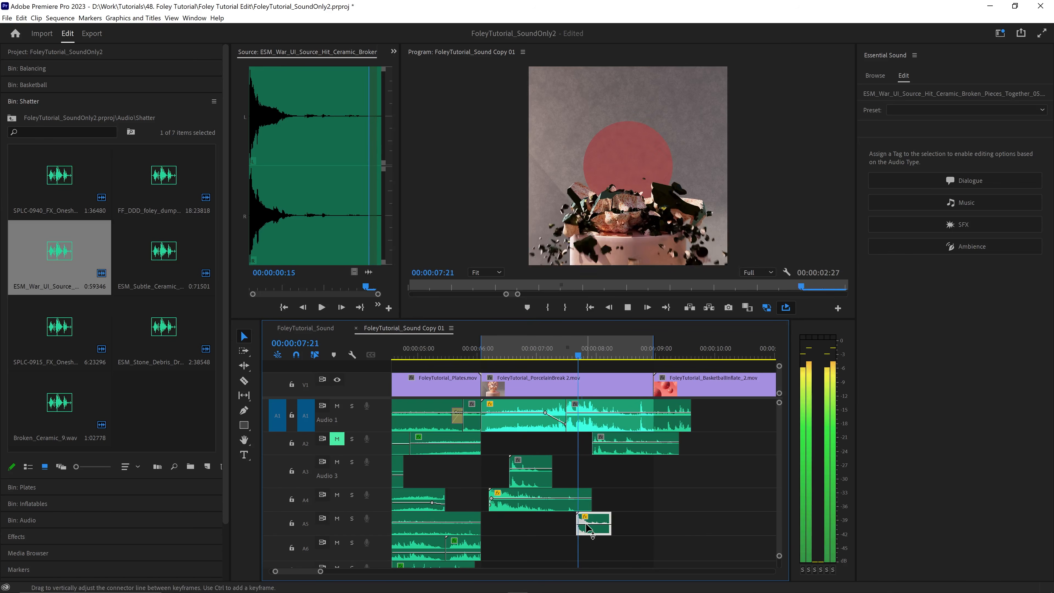
{"action": "key", "text": "space"}
{"action": "left_click", "coordinate": [598, 420]}
- Preview the SPLC-0915 glass vase sound, add it to the sequence without its silent tail, and move it to A6 under the shatter
{"action": "double_click", "coordinate": [63, 329]}
{"action": "left_click", "coordinate": [317, 308]}
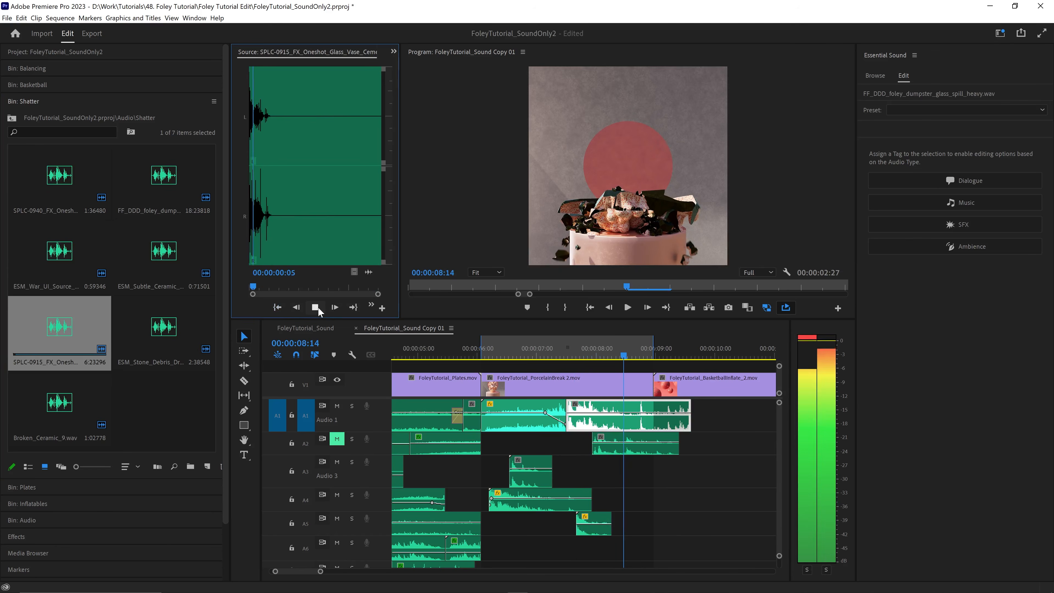
{"action": "left_click", "coordinate": [317, 308]}
{"action": "left_click_drag", "start_coordinate": [59, 328], "coordinate": [581, 472]}
{"action": "left_click_drag", "start_coordinate": [687, 353], "coordinate": [673, 354]}
{"action": "left_click", "coordinate": [702, 471]}
{"action": "key", "text": "Delete"}
{"action": "left_click_drag", "start_coordinate": [641, 461], "coordinate": [560, 545]}
- Fade in the start of the glass vase clip on A6 and replay the shatter from its beginning
{"action": "left_click", "coordinate": [491, 352]}
{"action": "left_click", "coordinate": [499, 546], "text": "ctrl"}
{"action": "key", "text": "equal"}
{"action": "key", "text": "equal"}
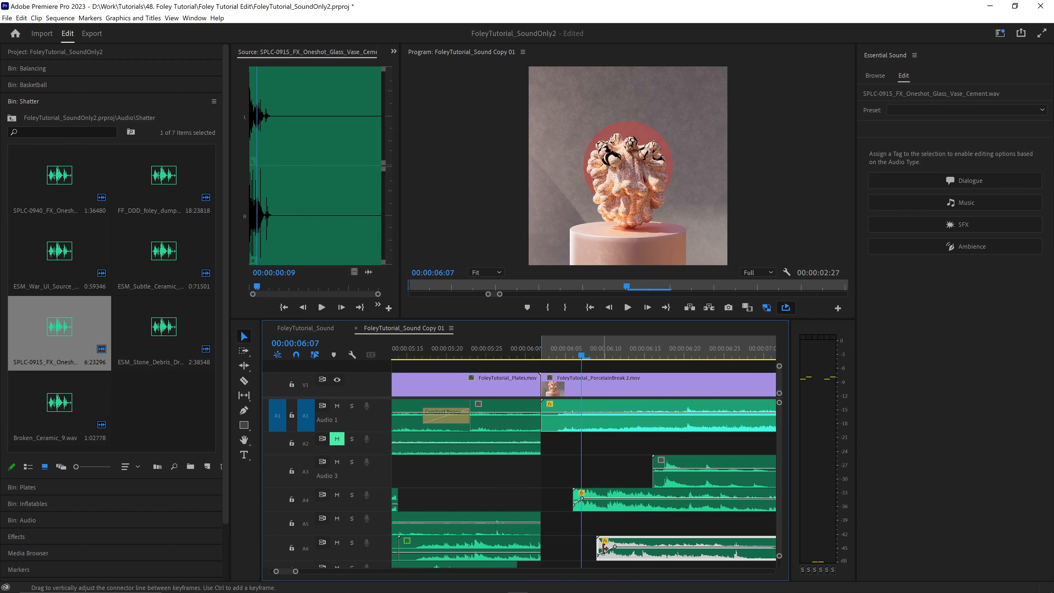
{"action": "key", "text": "space"}
{"action": "key", "text": "space"}
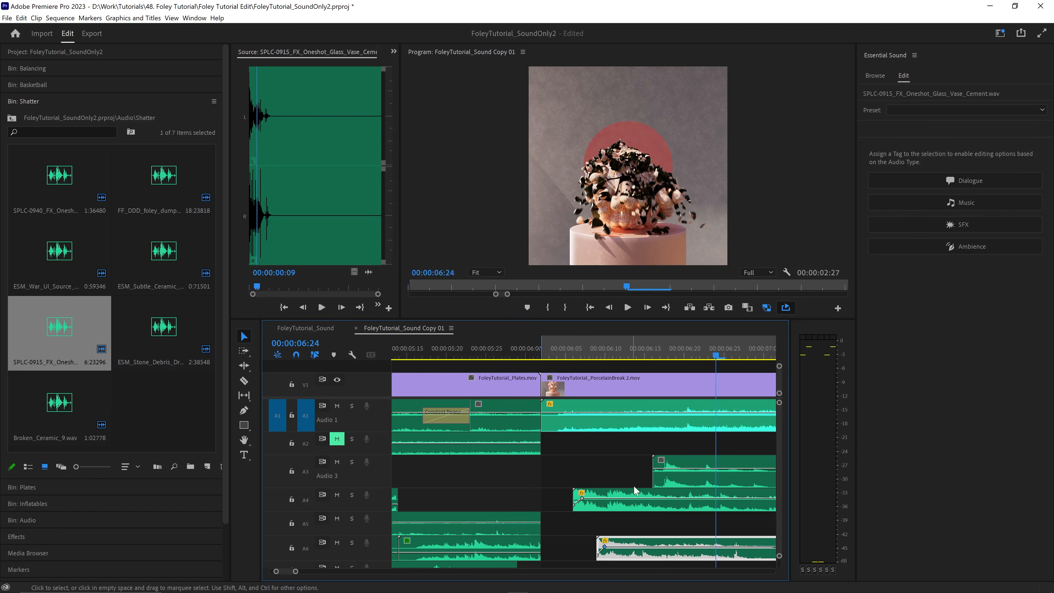
{"action": "key", "text": "minus"}
{"action": "left_click_drag", "start_coordinate": [611, 541], "coordinate": [628, 541]}
{"action": "left_click", "coordinate": [563, 353]}
{"action": "key", "text": "space"}
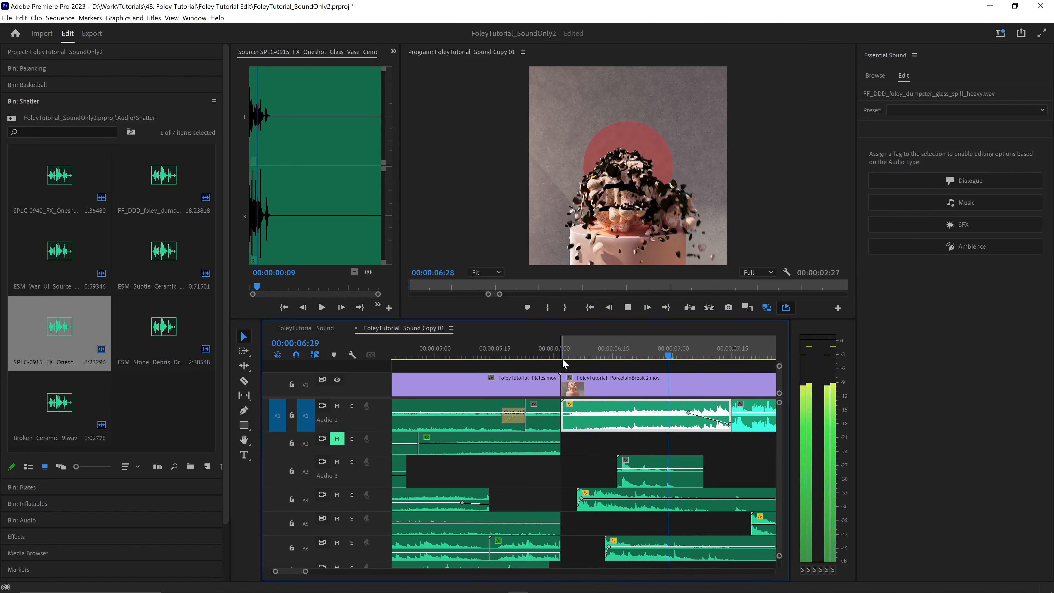
- Preview Broken_Ceramic_9.wav, place it on A3 in line with the A5 ceramic hit, and play that section
{"action": "double_click", "coordinate": [59, 401]}
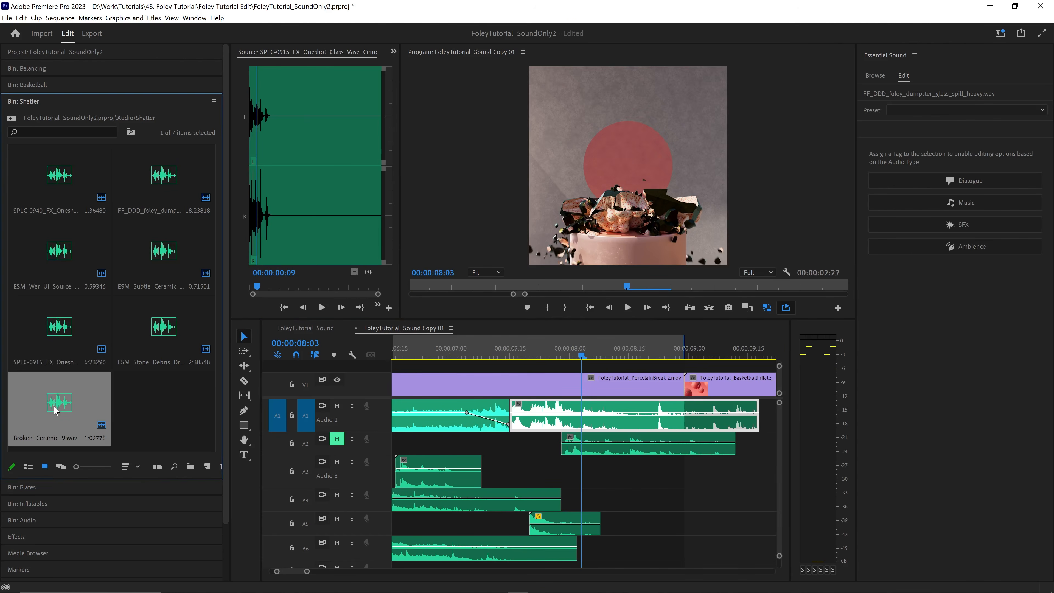
{"action": "left_click", "coordinate": [315, 309]}
{"action": "left_click", "coordinate": [315, 307]}
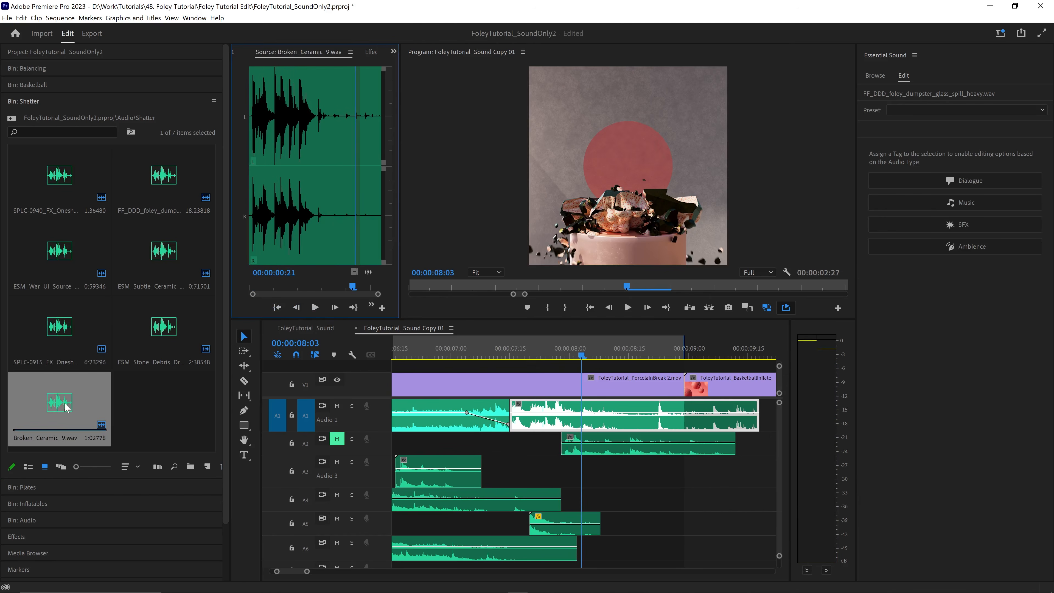
{"action": "left_click_drag", "start_coordinate": [62, 401], "coordinate": [558, 476]}
{"action": "left_click", "coordinate": [510, 354]}
{"action": "key", "text": "space"}
{"action": "key", "text": "space"}
{"action": "left_click", "coordinate": [502, 351]}
- Play through the PorcelainBreak 2 section to check the layered ceramic and glass sounds together
{"action": "key", "text": "space"}
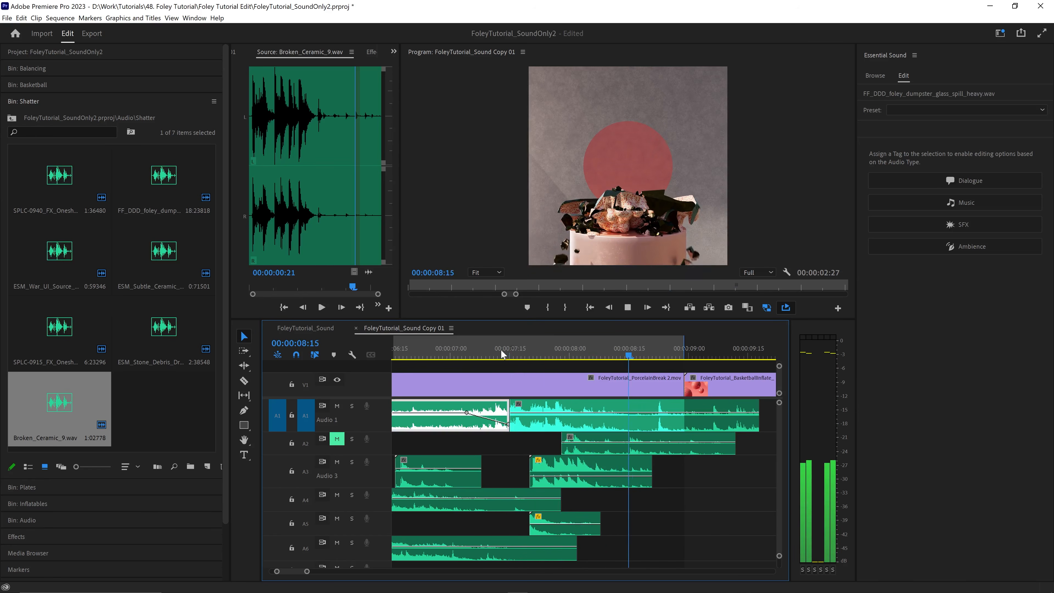
{"action": "key", "text": "space"}
{"action": "scroll", "coordinate": [590, 448], "scroll_direction": "down", "scroll_amount": 3}
{"action": "left_click", "coordinate": [520, 351]}
{"action": "key", "text": "space"}
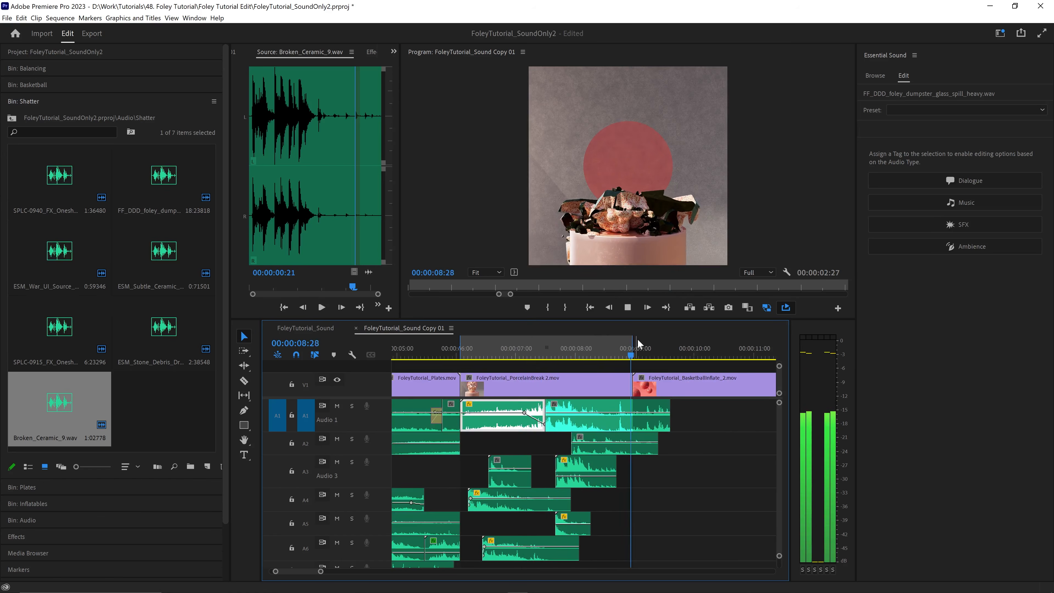
{"action": "key", "text": "space"}
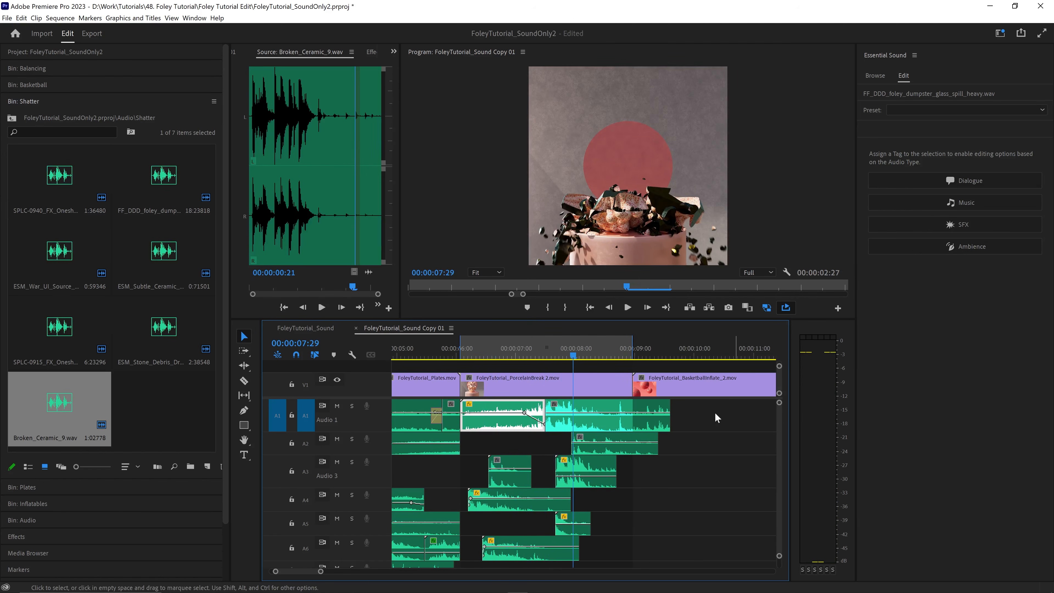
- Turn off loop playback and listen to the spare glass spill clip on A1 beyond the end of the video
{"action": "scroll", "coordinate": [717, 418], "scroll_direction": "down", "scroll_amount": 4}
{"action": "left_click", "coordinate": [682, 351]}
{"action": "left_click", "coordinate": [785, 309]}
{"action": "key", "text": "space"}
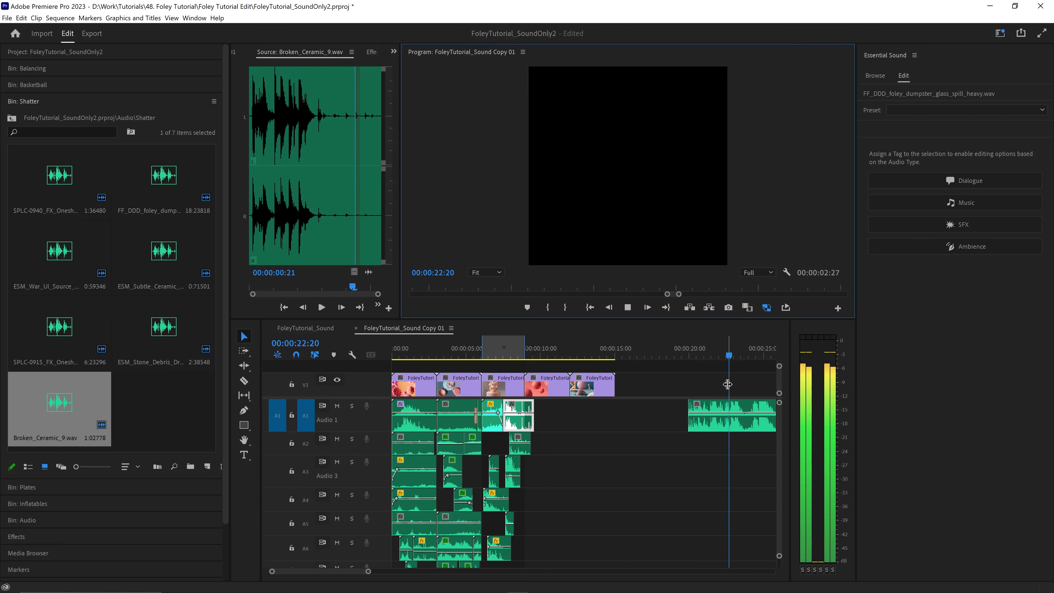
- Split the spare glass spill clip on A1 at 00:00:22:24 and play on from the cut
{"action": "scroll", "coordinate": [728, 384], "scroll_direction": "up", "scroll_amount": 4}
{"action": "left_click", "coordinate": [525, 354]}
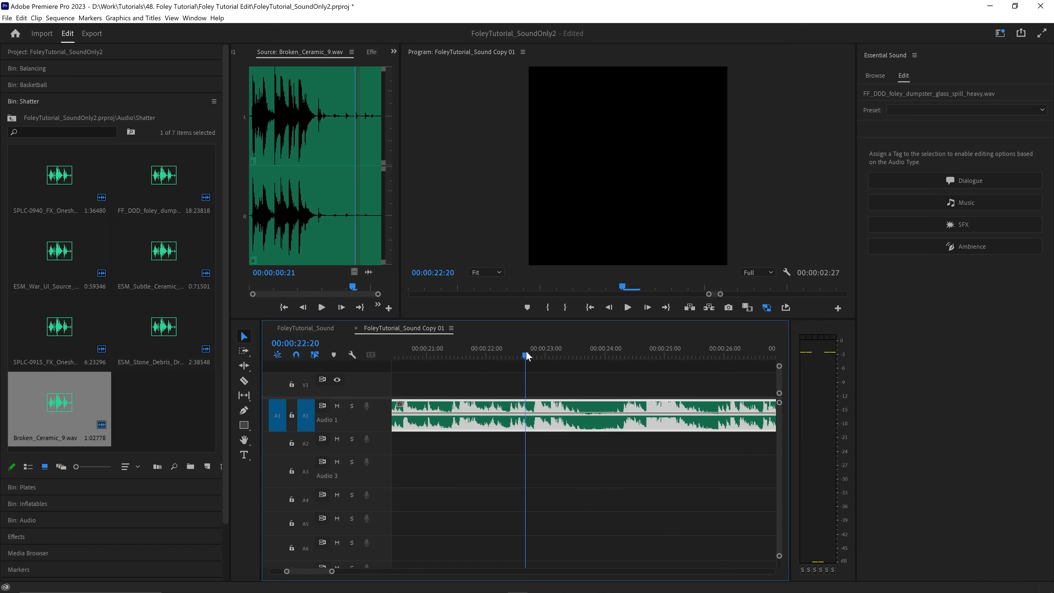
{"action": "key", "text": "space"}
{"action": "left_click", "coordinate": [530, 356]}
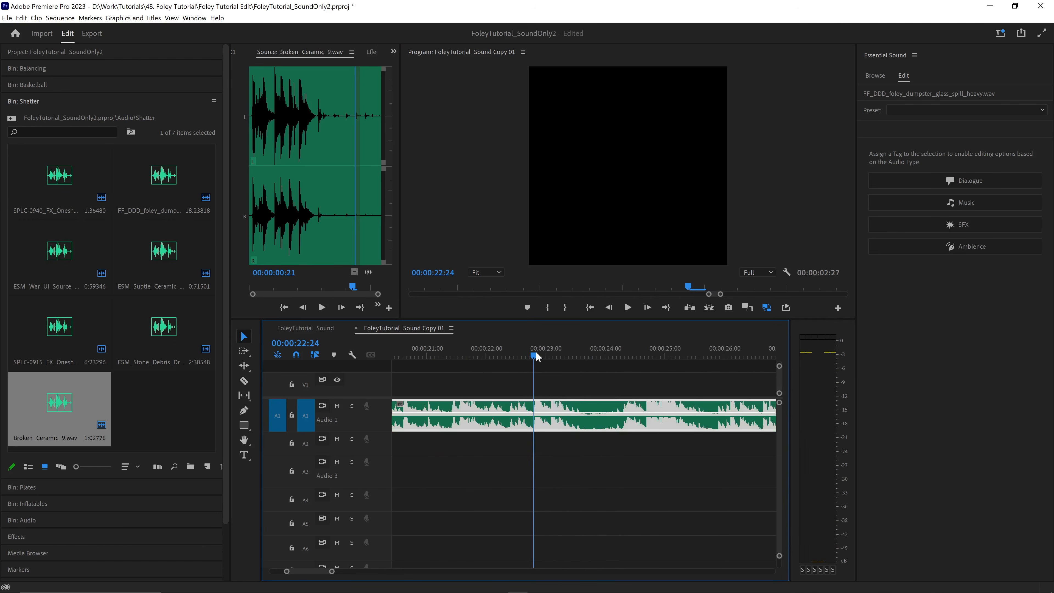
{"action": "key", "text": "ctrl+k"}
{"action": "key", "text": "space"}
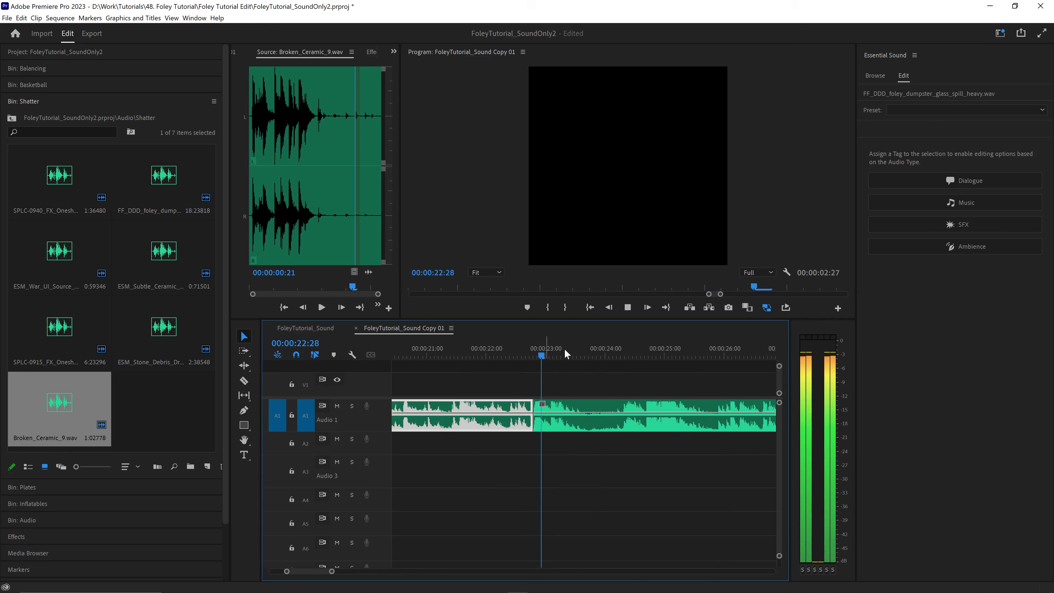
- Listen to the rest of the spare glass spill clip and split it at 00:00:29:02
{"action": "left_click", "coordinate": [652, 350]}
{"action": "left_click", "coordinate": [615, 352]}
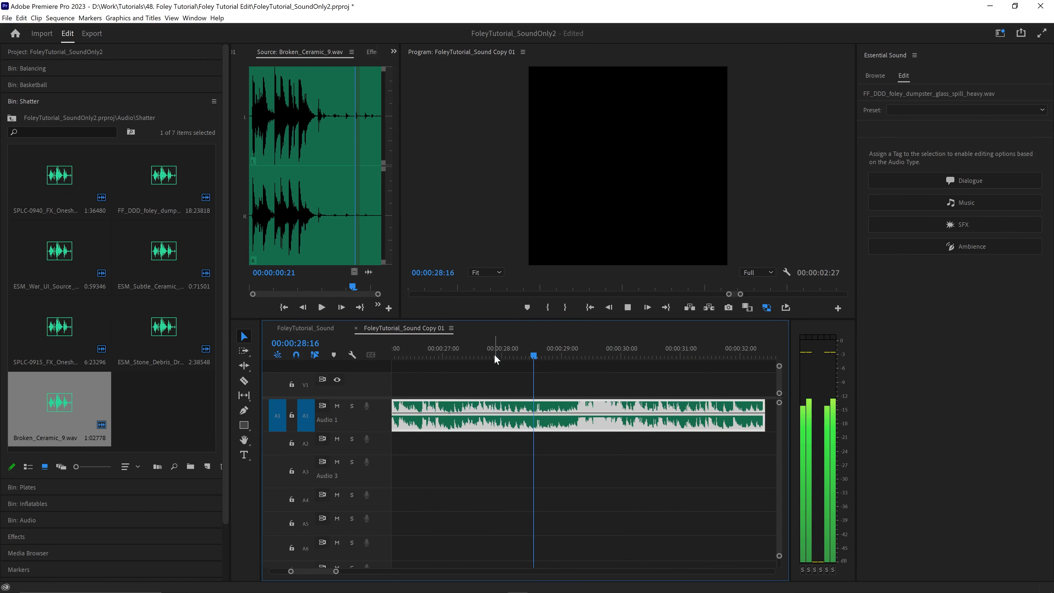
{"action": "key", "text": "space"}
{"action": "left_click_drag", "start_coordinate": [566, 356], "coordinate": [565, 357]}
{"action": "key", "text": "ctrl+k"}
{"action": "key", "text": "minus"}
{"action": "key", "text": "minus"}
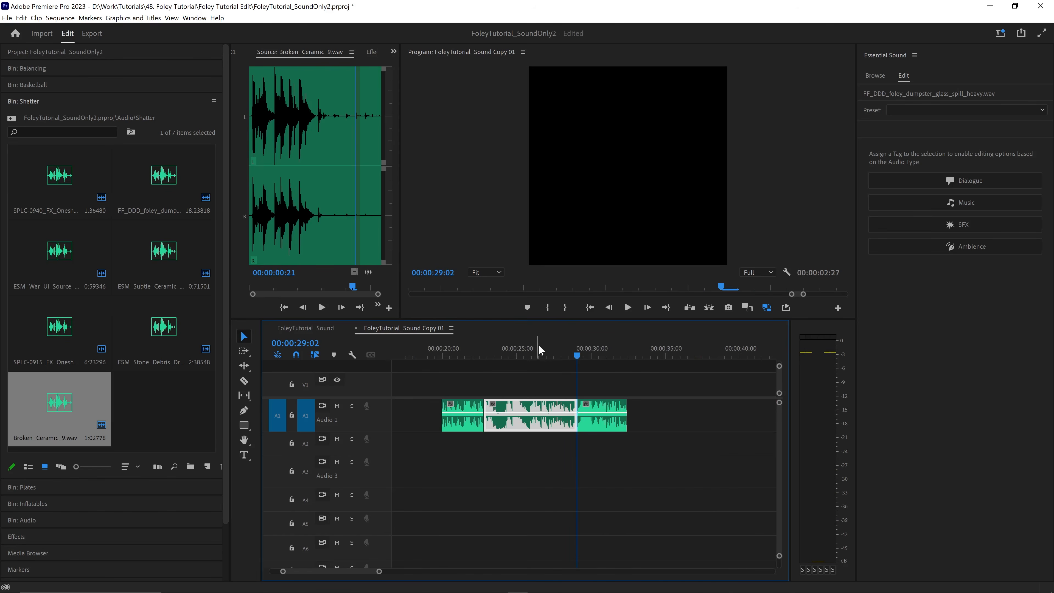
- Cut the spare glass spill again at 00:00:27:07 and after 00:00:23:04, deleting the leftovers and keeping a short piece for A2
{"action": "left_click", "coordinate": [546, 356]}
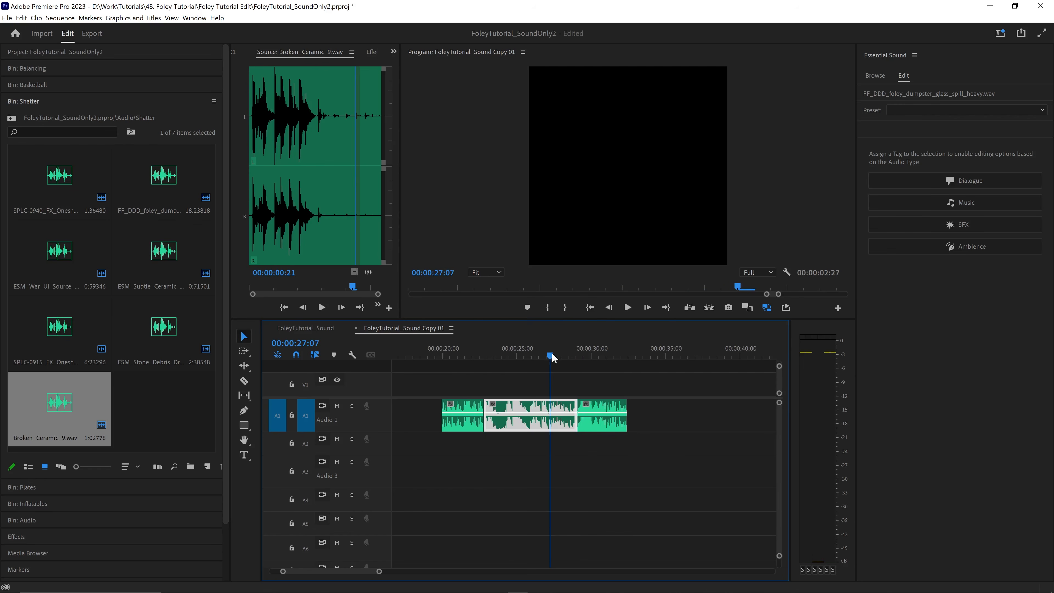
{"action": "key", "text": "space"}
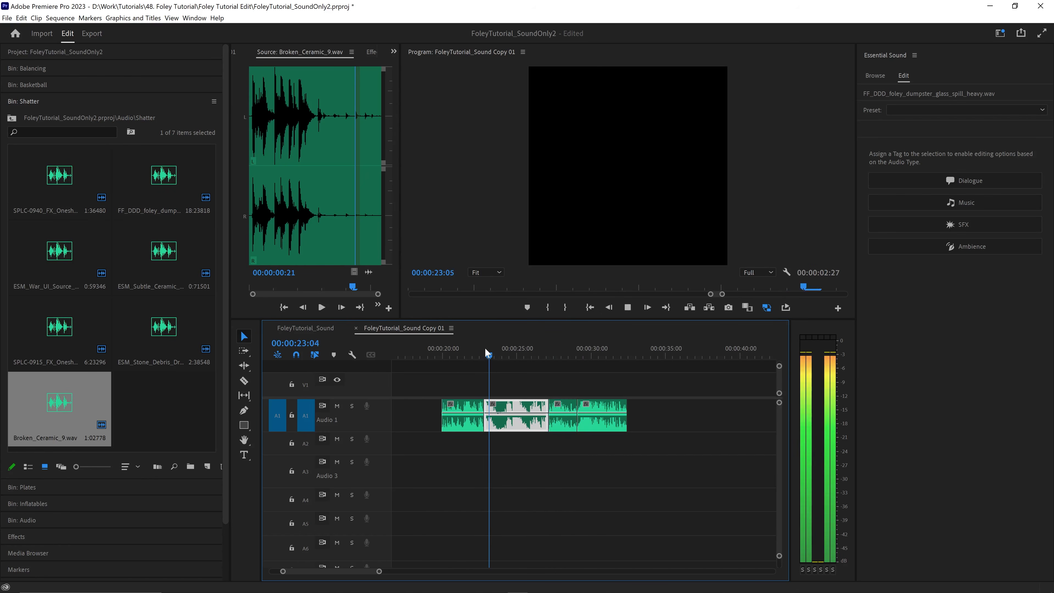
{"action": "key", "text": "space"}
{"action": "key", "text": "ctrl+k"}
{"action": "left_click", "coordinate": [585, 409], "text": "shift"}
{"action": "key", "text": "Delete"}
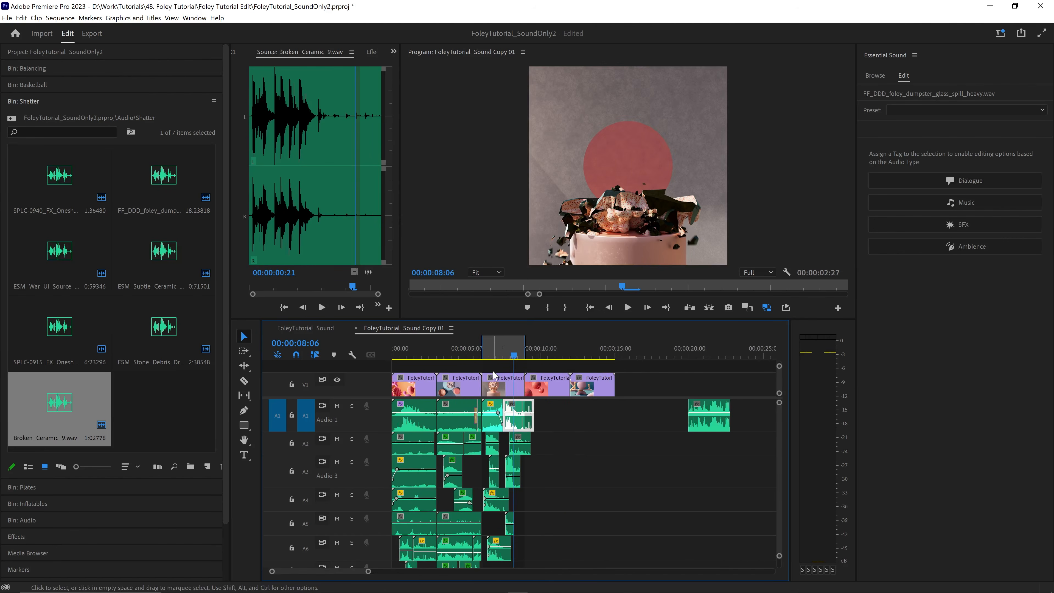
- Move the short glass spill piece on A2 to about 00:00:07:00, directly before the existing A2 piece, and play it
{"action": "key", "text": "equal"}
{"action": "key", "text": "equal"}
{"action": "mouse_move", "coordinate": [462, 355]}
{"action": "left_mouse_down"}
{"action": "mouse_move", "coordinate": [551, 357]}
{"action": "mouse_move", "coordinate": [497, 361]}
{"action": "mouse_move", "coordinate": [526, 361]}
{"action": "left_mouse_up"}
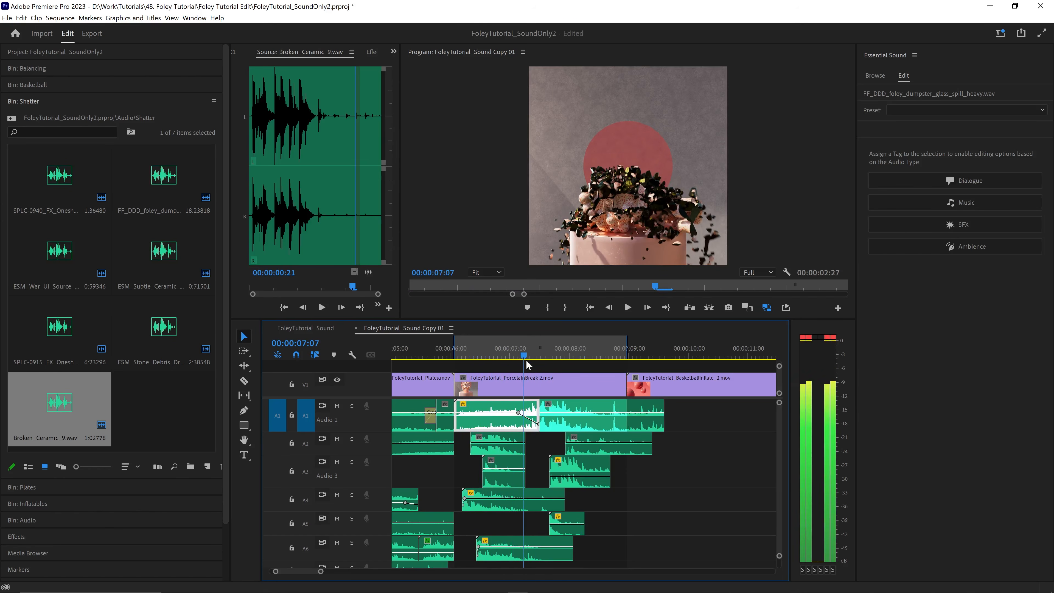
{"action": "left_click_drag", "start_coordinate": [501, 446], "coordinate": [541, 445]}
{"action": "left_click", "coordinate": [503, 356]}
{"action": "key", "text": "space"}
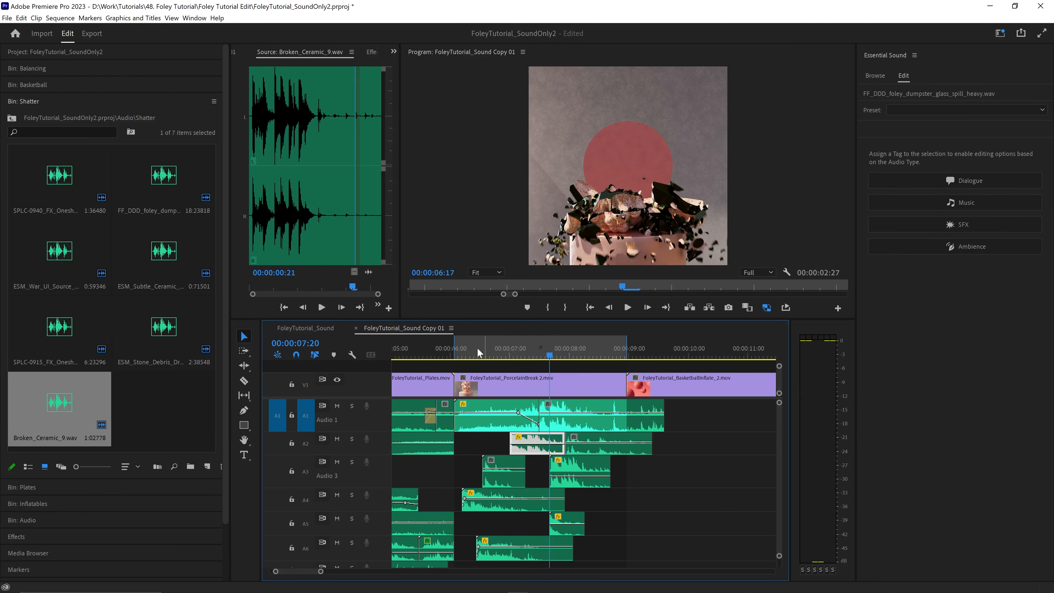
- Turn loop playback back on and replay the PorcelainBreak 2 section with all its sound layers
{"action": "left_click", "coordinate": [453, 353]}
{"action": "key", "text": "space"}
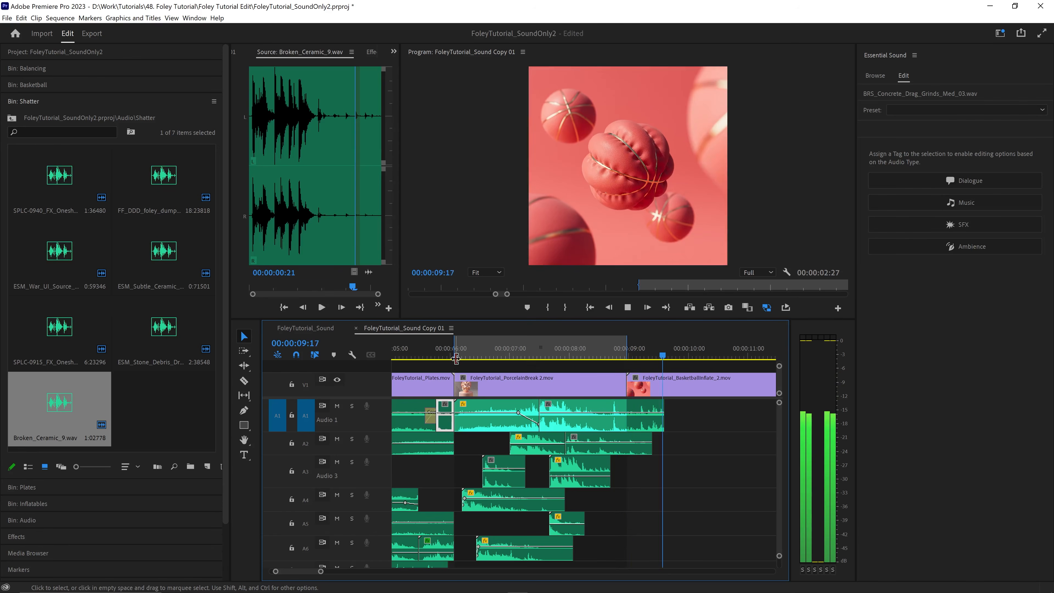
{"action": "key", "text": "space"}
{"action": "left_click", "coordinate": [785, 307]}
{"action": "key", "text": "space"}
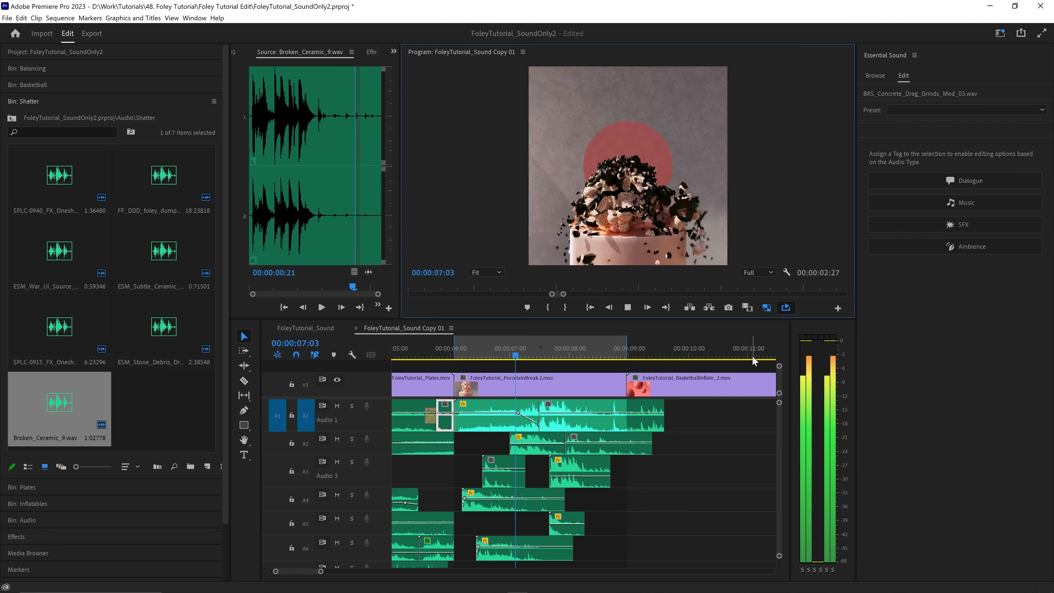
{"action": "left_click_drag", "start_coordinate": [552, 356], "coordinate": [480, 354]}
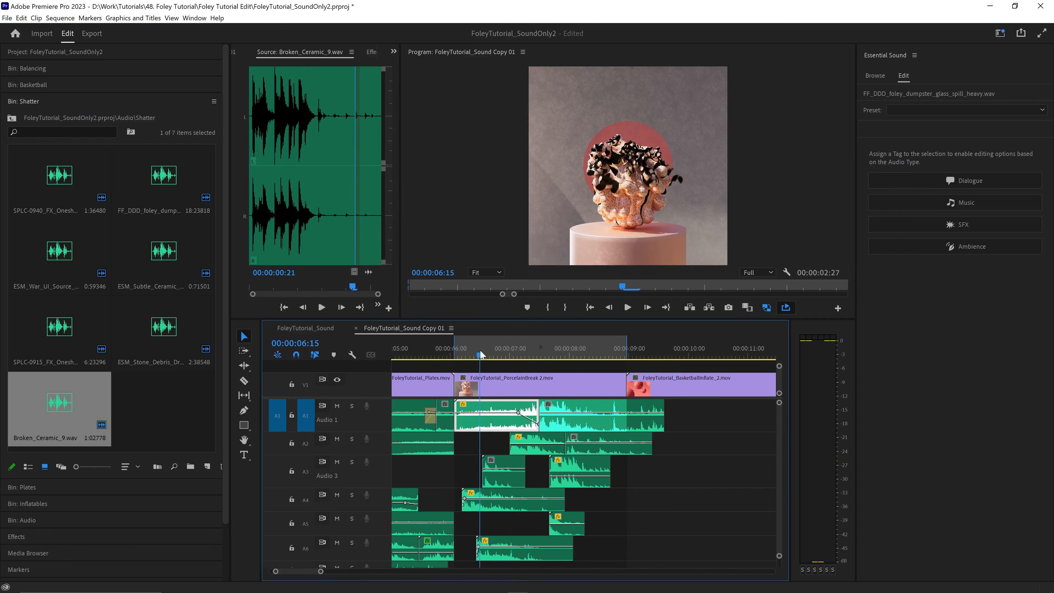
{"action": "key", "text": "space"}
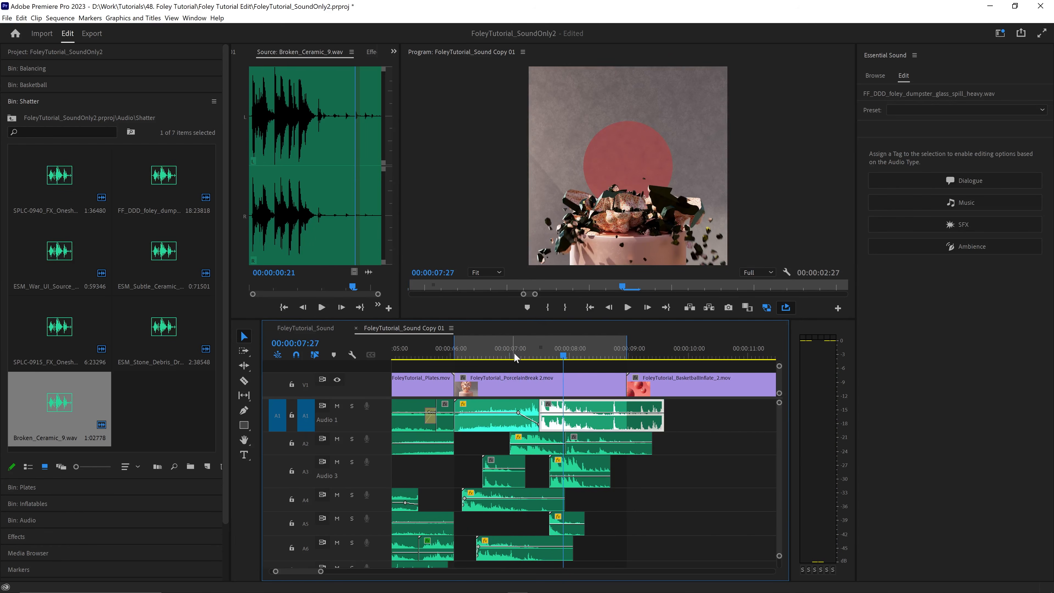
{"action": "left_click_drag", "start_coordinate": [515, 357], "coordinate": [478, 354]}
{"action": "key", "text": "space"}
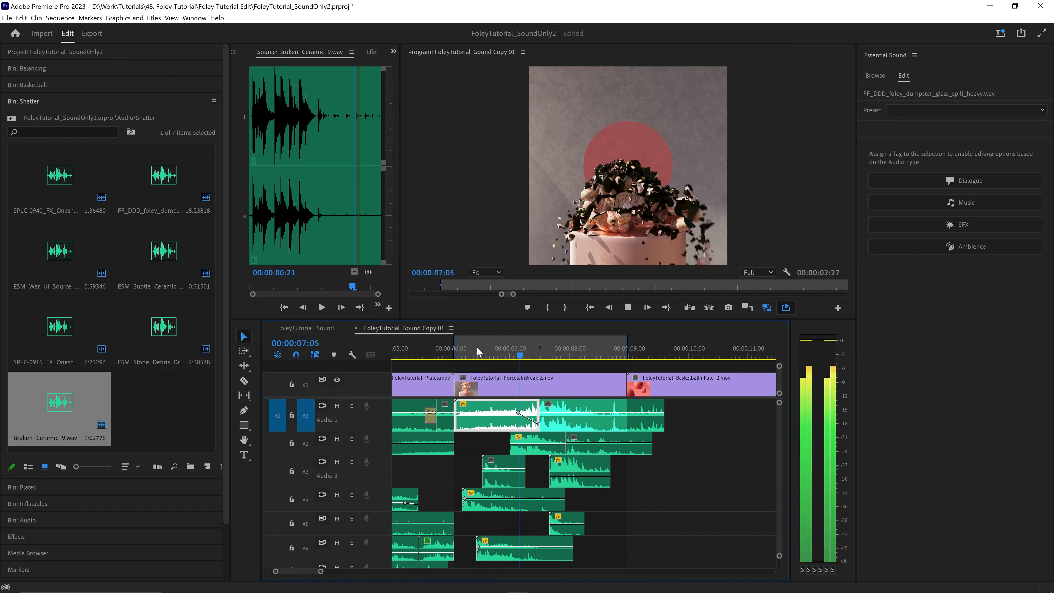
- Move the second glass spill piece from A2 to A4, shift the remaining A2 piece about 8 frames later, and replay the section
{"action": "left_click", "coordinate": [470, 344]}
{"action": "key", "text": "space"}
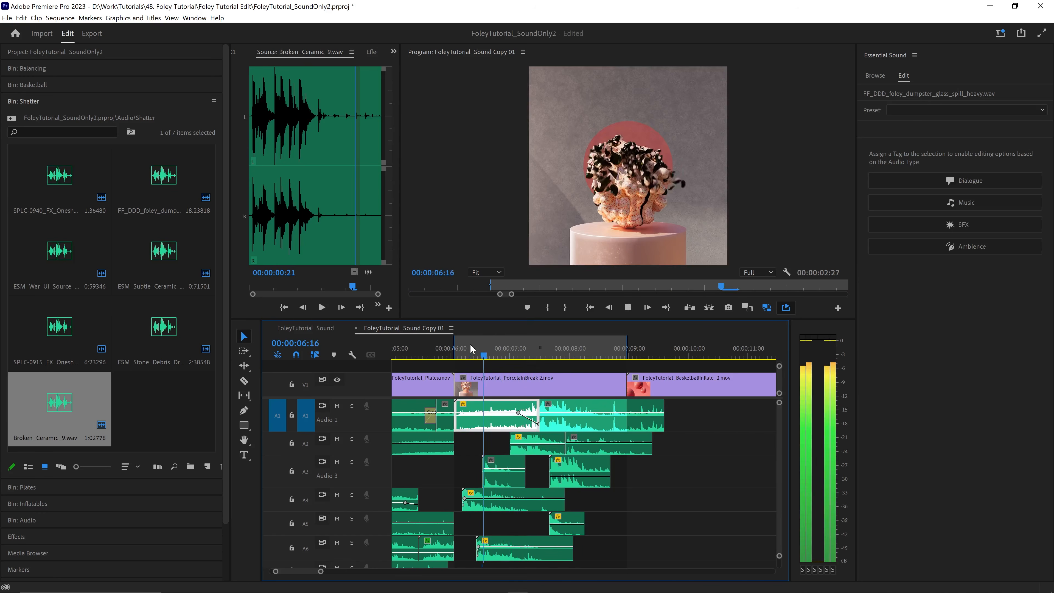
{"action": "key", "text": "space"}
{"action": "left_click_drag", "start_coordinate": [593, 438], "coordinate": [594, 497]}
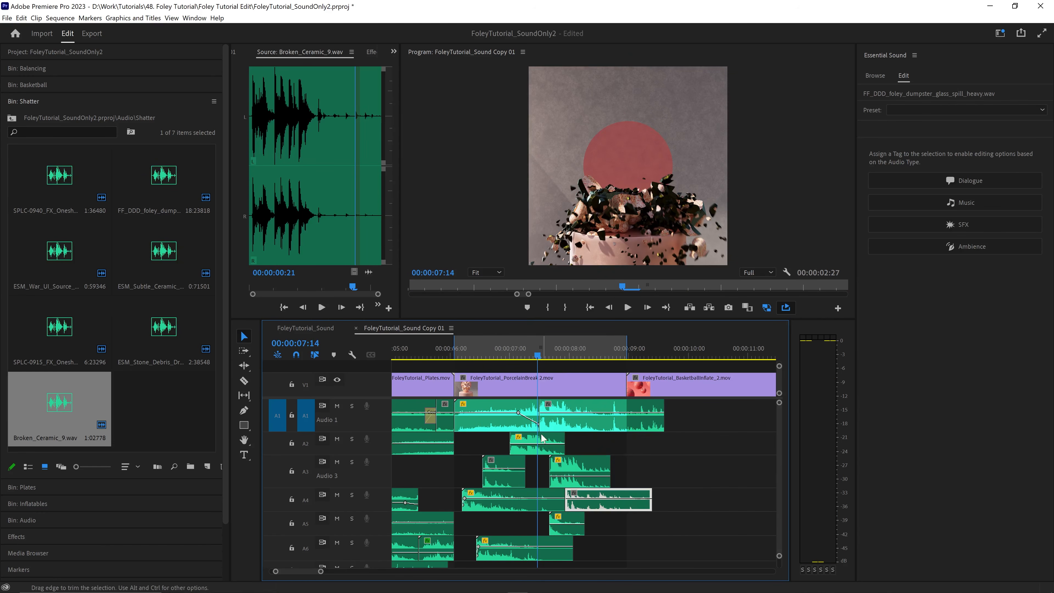
{"action": "left_click_drag", "start_coordinate": [543, 441], "coordinate": [559, 441]}
{"action": "left_click", "coordinate": [488, 353]}
{"action": "key", "text": "space"}
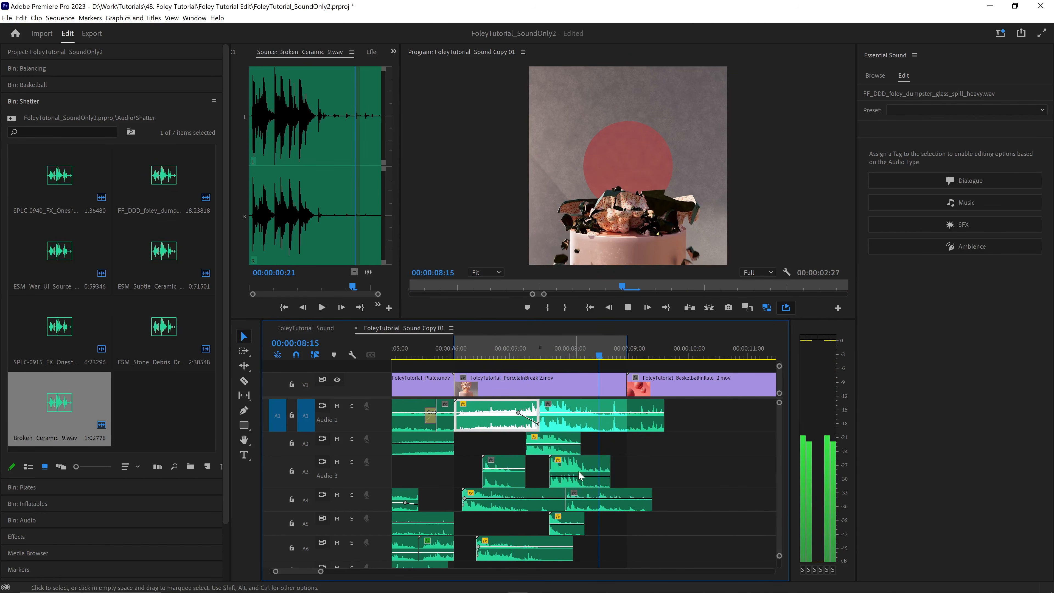
- Move the glass spill piece from A4 to A6, starting at about 00:00:07:20, and replay the shatter section
{"action": "left_click_drag", "start_coordinate": [573, 498], "coordinate": [521, 546]}
{"action": "key", "text": "equal"}
{"action": "key", "text": "minus"}
{"action": "key", "text": "minus"}
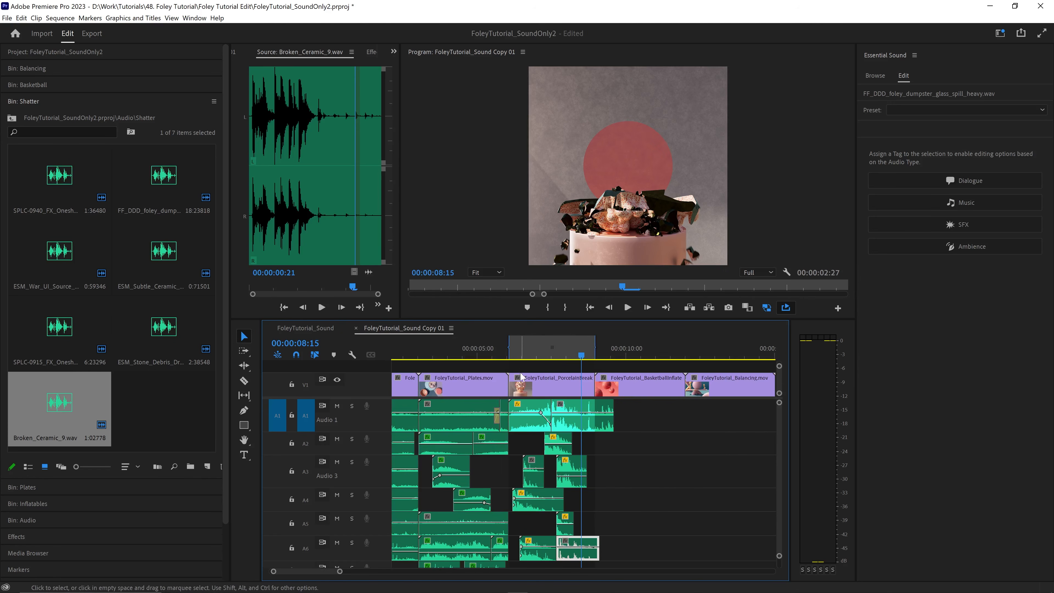
{"action": "left_click", "coordinate": [517, 351]}
{"action": "key", "text": "space"}
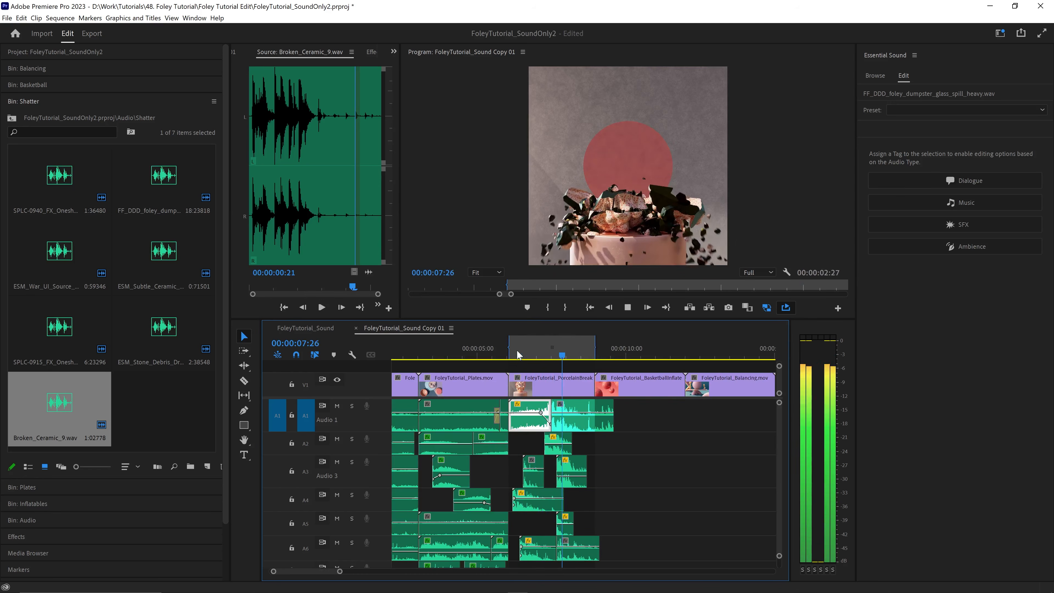
{"action": "left_click", "coordinate": [516, 349]}
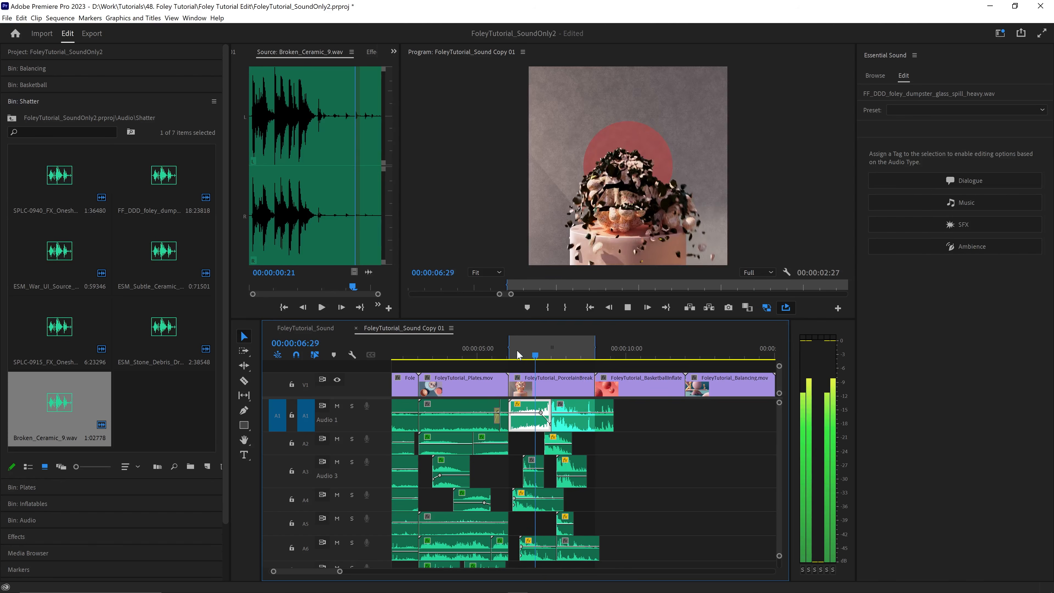
{"action": "key", "text": "space"}
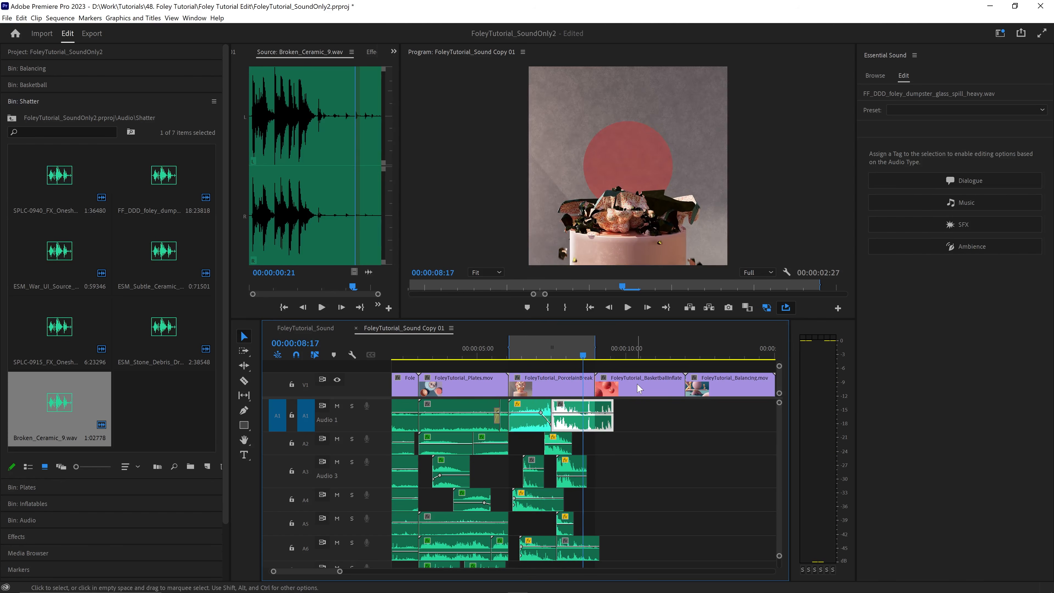
- Split the A1 glass spill where PorcelainBreak 2 ends and move the leftover to A2, starting at about 00:00:08:10
{"action": "key", "text": "equal"}
{"action": "key", "text": "equal"}
{"action": "left_click", "coordinate": [628, 351]}
{"action": "key", "text": "ctrl+k"}
{"action": "left_click_drag", "start_coordinate": [664, 408], "coordinate": [589, 447]}
{"action": "left_click", "coordinate": [518, 344]}
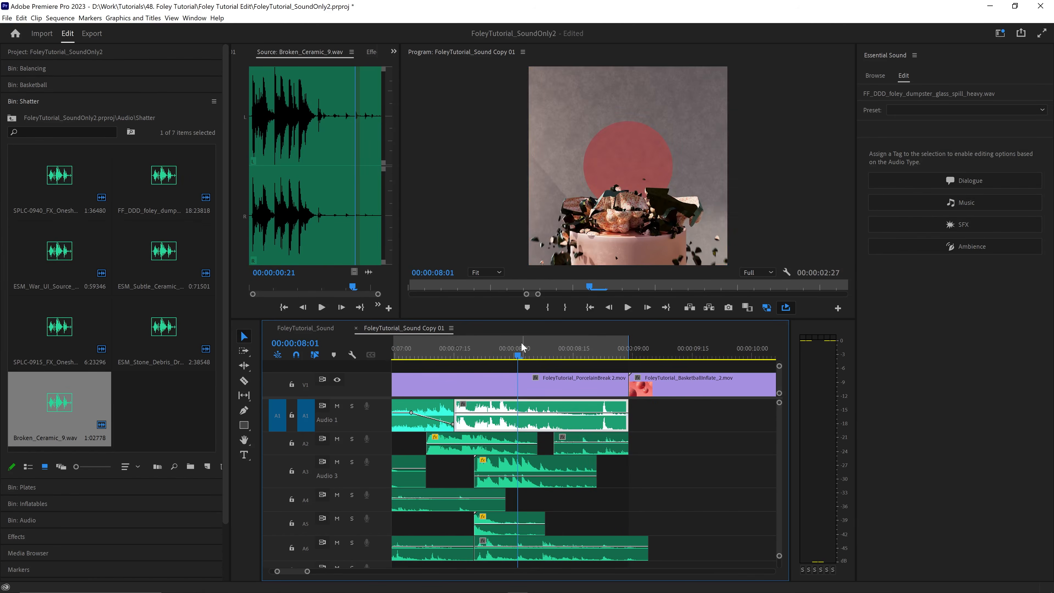
{"action": "key", "text": "space"}
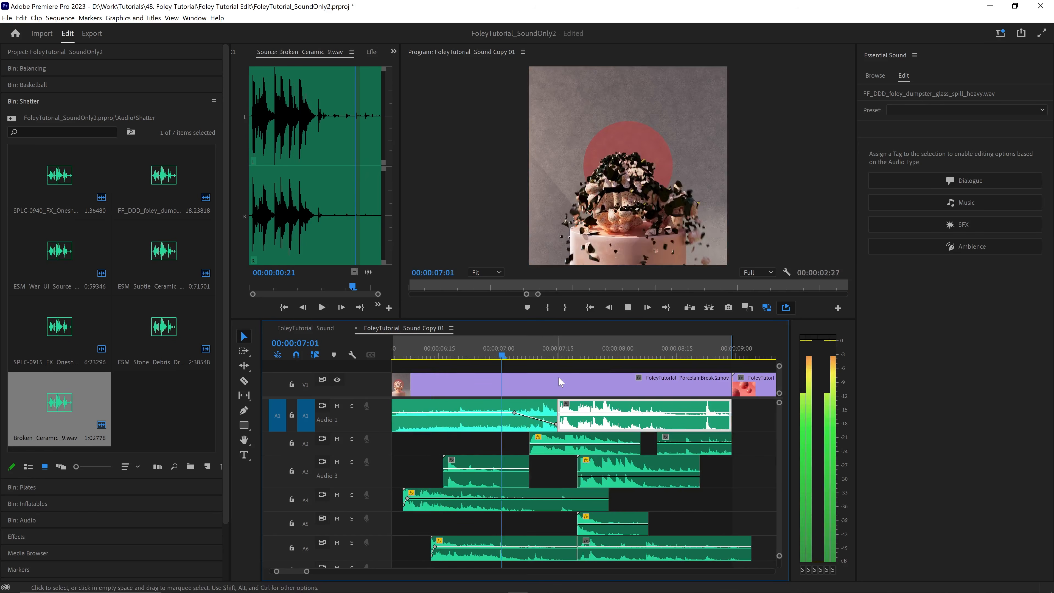
- Move the start of the fade-out on the first A1 glass spill clip closer to its end and play the section
{"action": "key", "text": "space"}
{"action": "key", "text": "minus"}
{"action": "left_click_drag", "start_coordinate": [549, 413], "coordinate": [565, 413]}
{"action": "left_click", "coordinate": [497, 341]}
{"action": "key", "text": "space"}
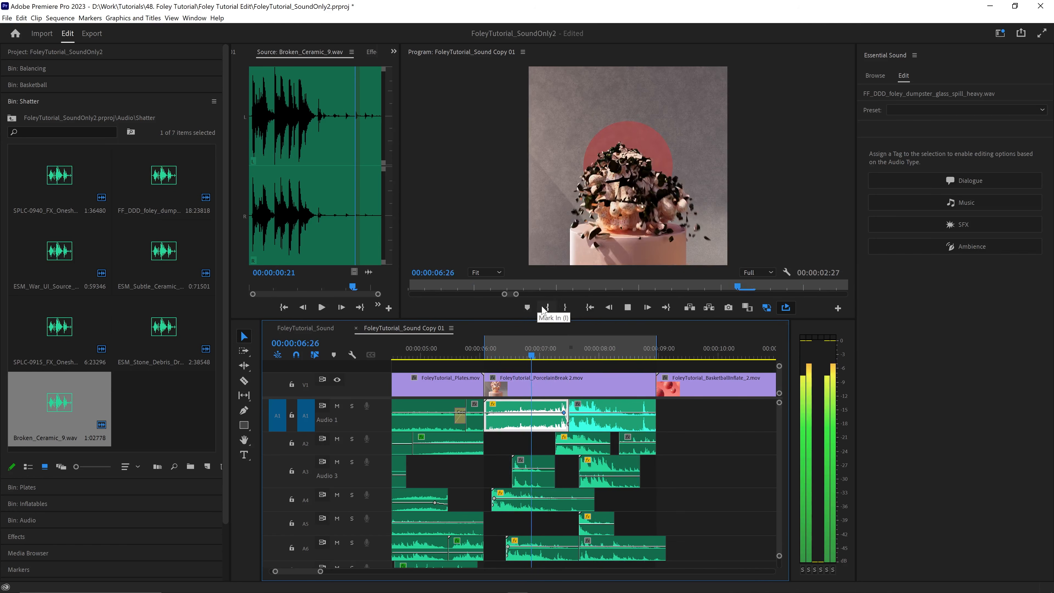
- Listen to the PorcelainBreak 2 section again from its start, checking the layered shatter sounds and track A6
{"action": "key", "text": "space"}
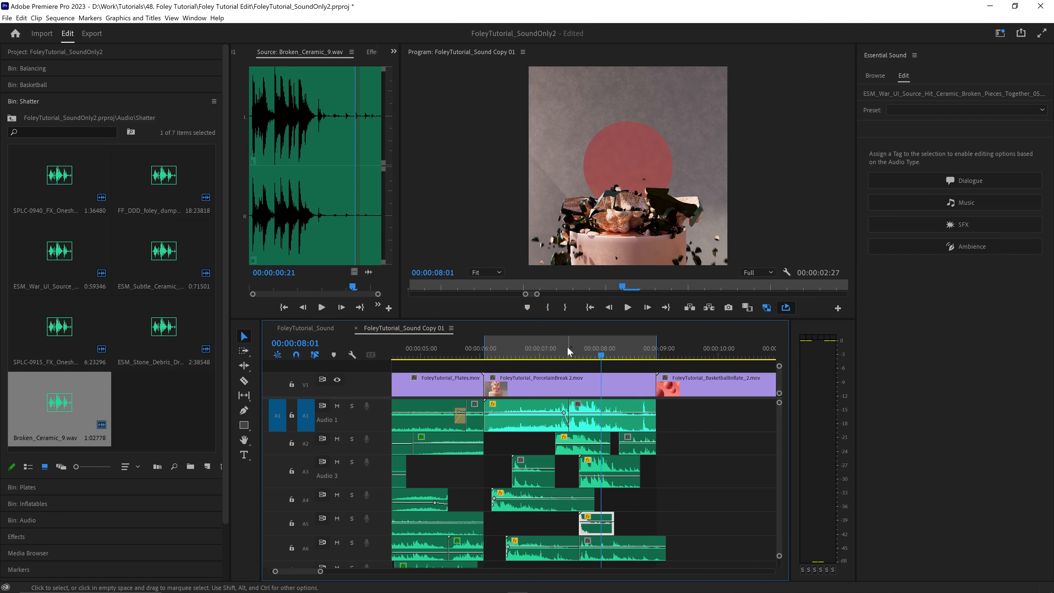
{"action": "key", "text": "space"}
{"action": "key", "text": "space"}
{"action": "key", "text": "backslash"}
{"action": "left_click_drag", "start_coordinate": [661, 354], "coordinate": [712, 353]}
{"action": "left_click", "coordinate": [487, 354]}
{"action": "key", "text": "backslash"}
{"action": "key", "text": "space"}
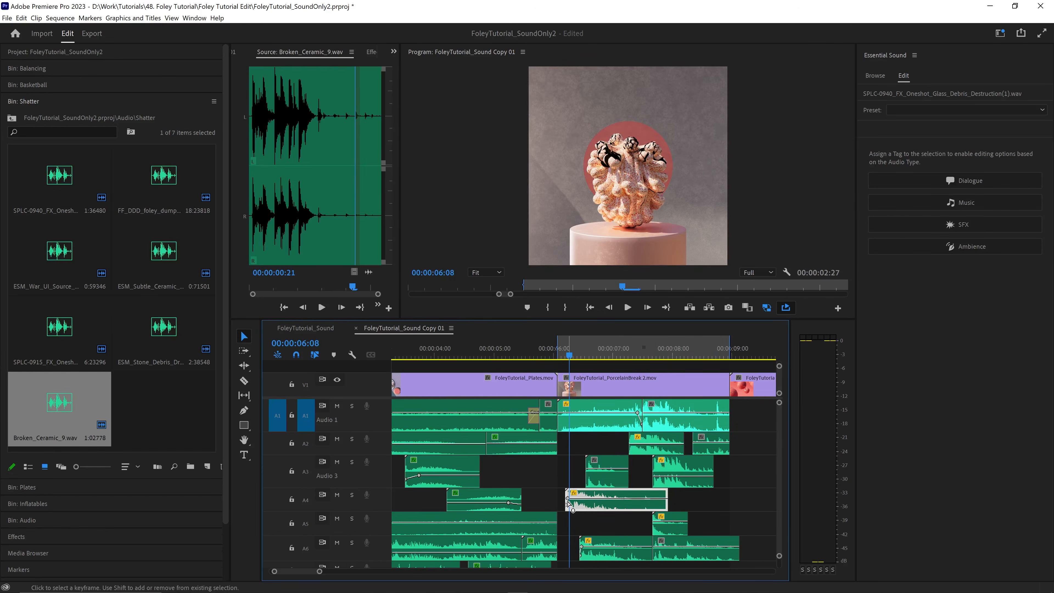
{"action": "left_click", "coordinate": [352, 542]}
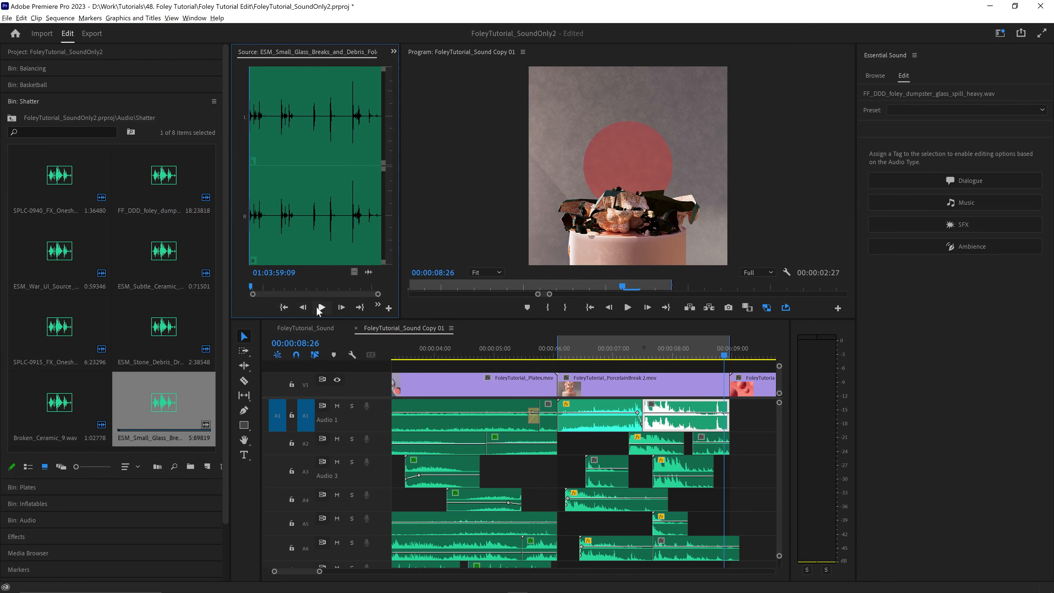
- Preview the ESM_Small_Glass_Breaks_and_Debris sound and place short pieces of it on A7 from about 00:00:06:21
{"action": "left_click", "coordinate": [320, 308]}
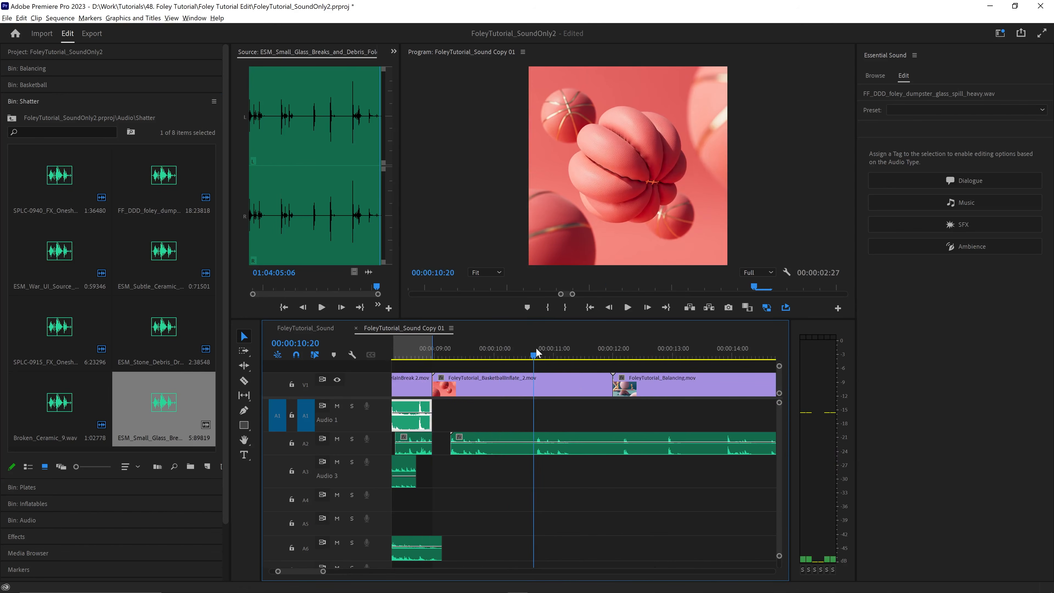
{"action": "left_click", "coordinate": [577, 444]}
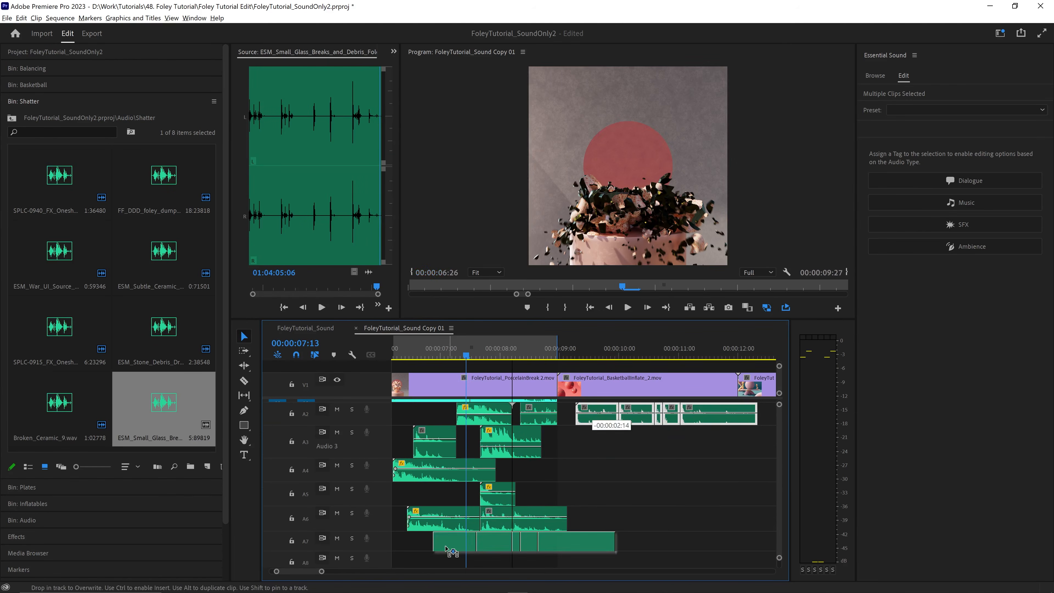
{"action": "key", "text": "space"}
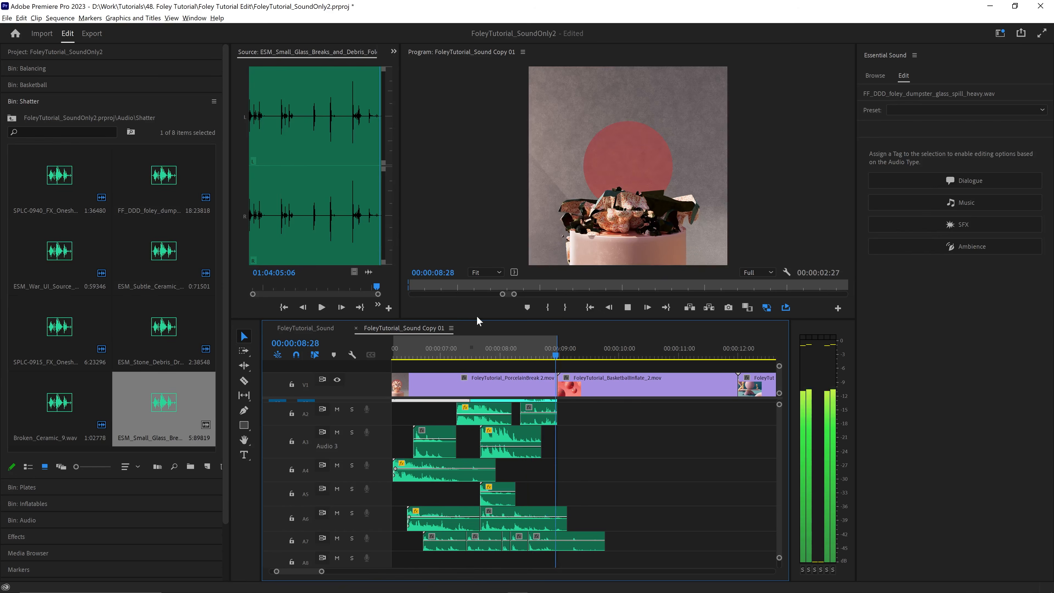
{"action": "key", "text": "space"}
- Solo track A7 and listen to the glass debris pieces on their own
{"action": "left_click", "coordinate": [352, 539]}
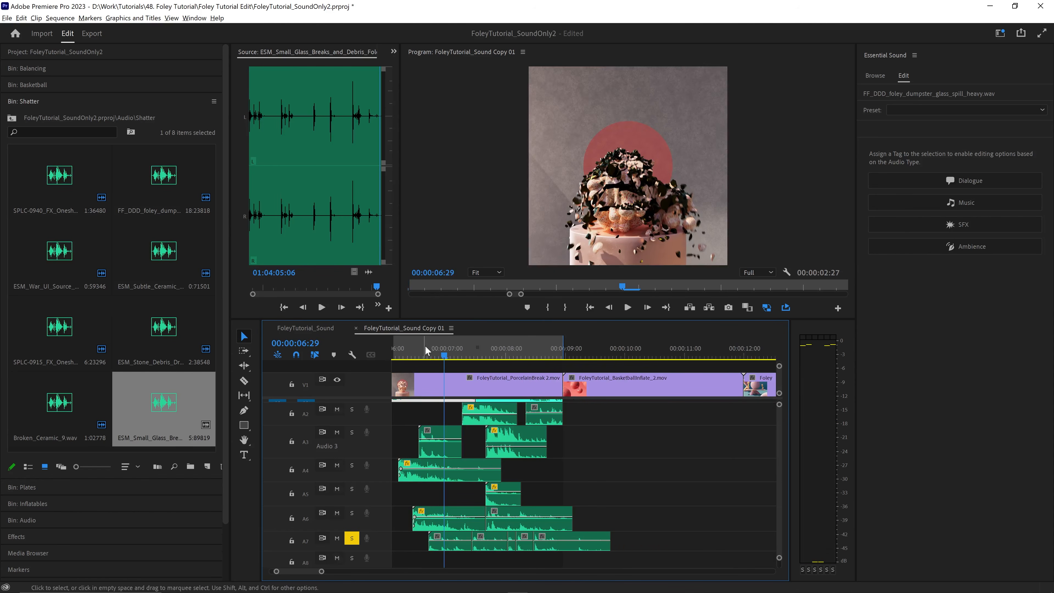
{"action": "key", "text": "space"}
{"action": "key", "text": "space"}
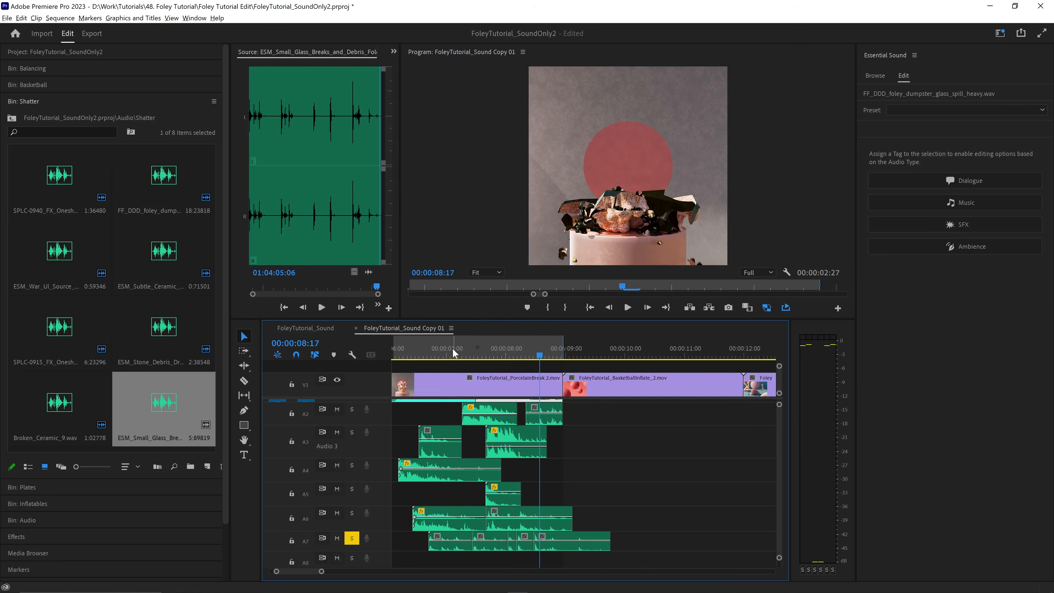
- Close up the final glass debris pieces on A7, starting the last two at about 00:00:08:03 and 00:00:08:15
{"action": "left_click", "coordinate": [454, 353]}
{"action": "key", "text": "="}
{"action": "left_click_drag", "start_coordinate": [660, 543], "coordinate": [570, 545]}
{"action": "key", "text": "="}
{"action": "left_click_drag", "start_coordinate": [616, 548], "coordinate": [622, 548]}
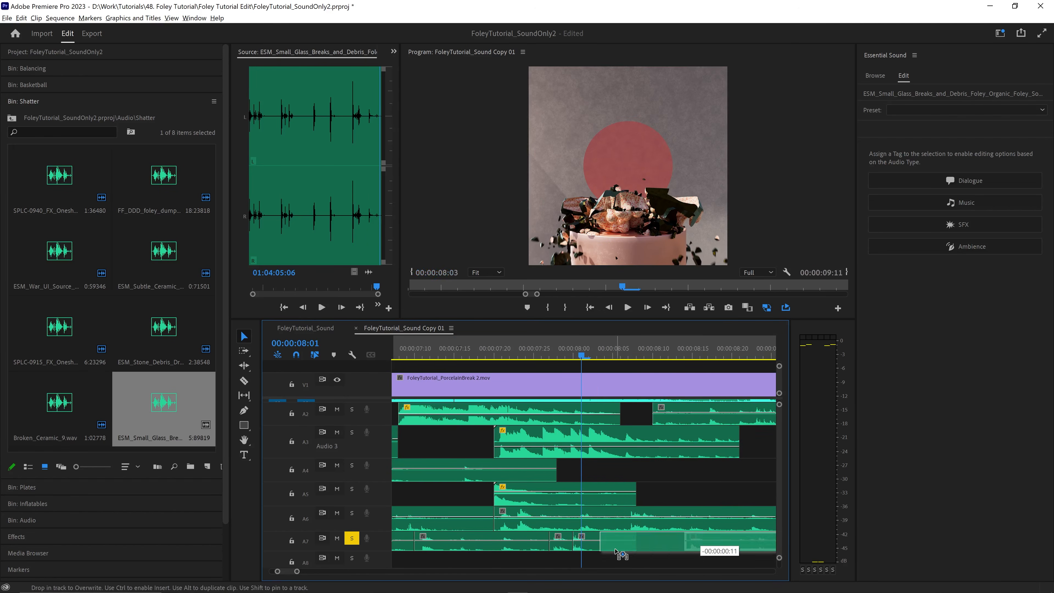
{"action": "key", "text": "minus"}
{"action": "key", "text": "space"}
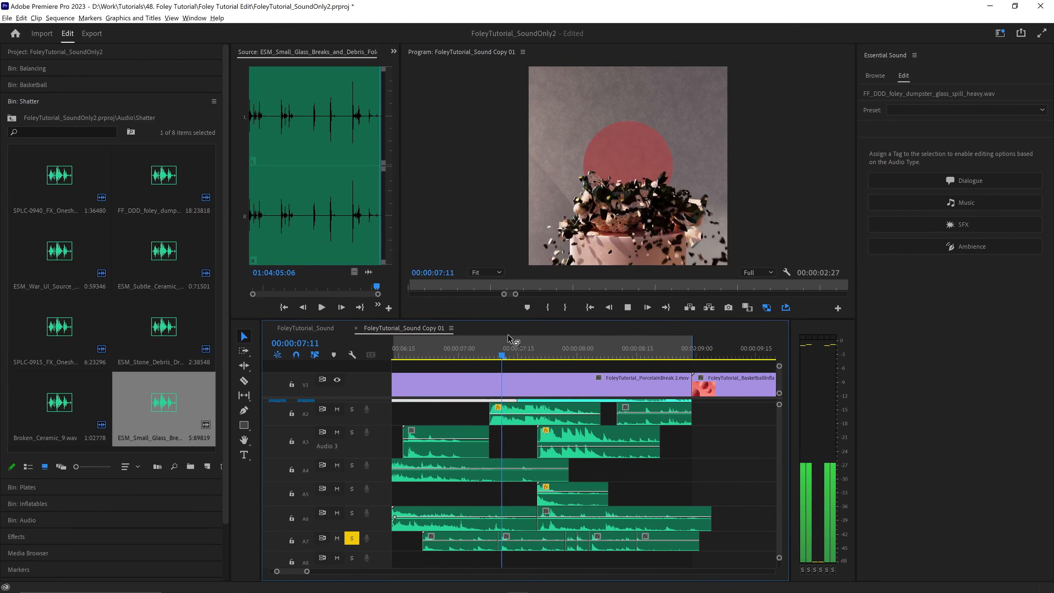
{"action": "key", "text": "space"}
{"action": "key", "text": "space"}
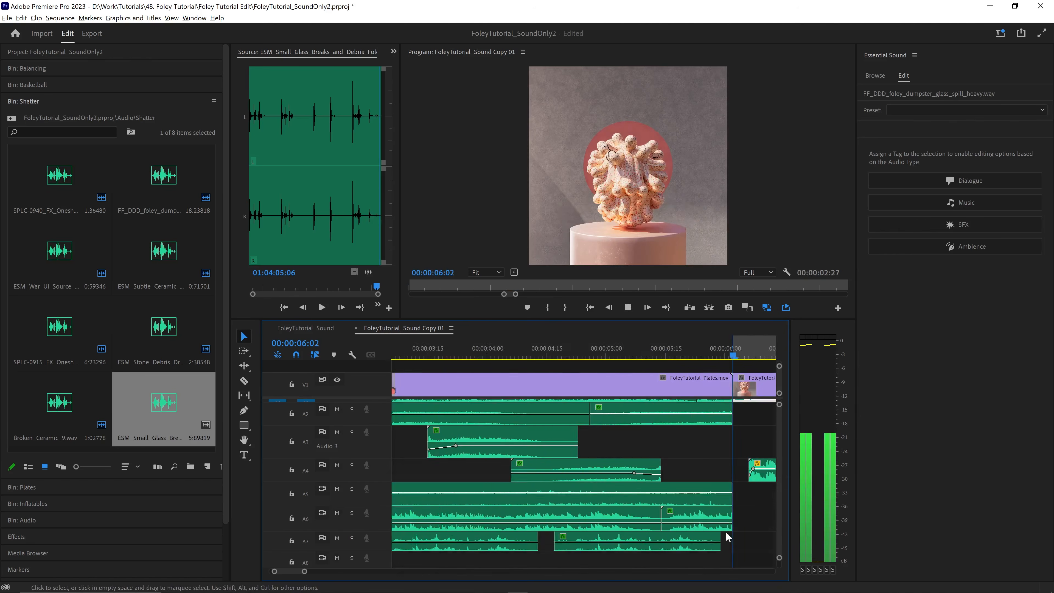
- Turn off the A7 solo and listen to the PorcelainBreak 2 section with all tracks
{"action": "key", "text": "space"}
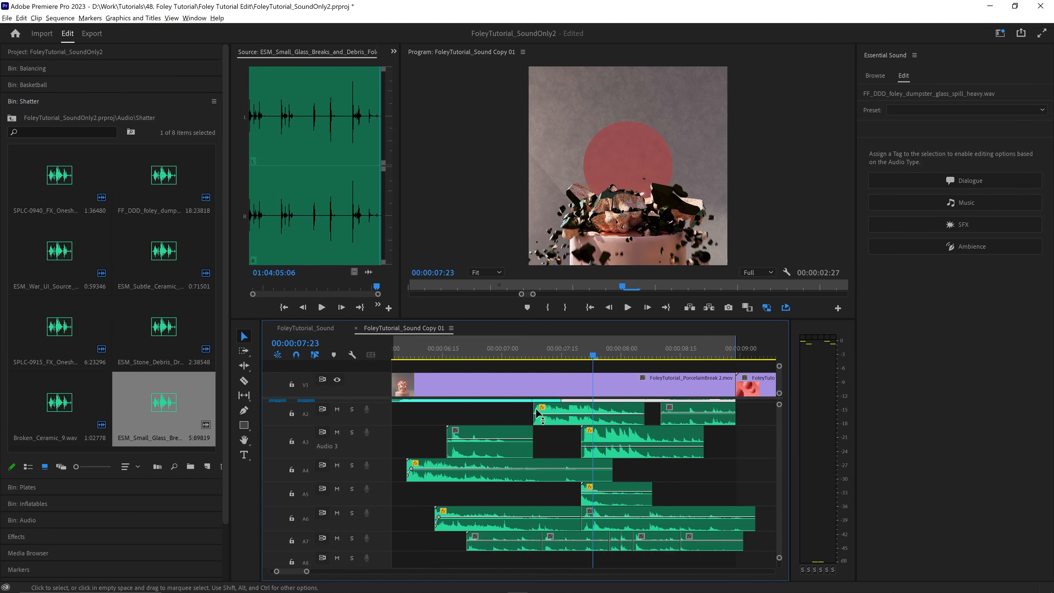
{"action": "left_click", "coordinate": [424, 349]}
{"action": "key", "text": "space"}
- Shift the SPLC-0940 glass debris clip on A4 about 12 frames later, to about 00:00:06:18, and replay the section
{"action": "key", "text": "space"}
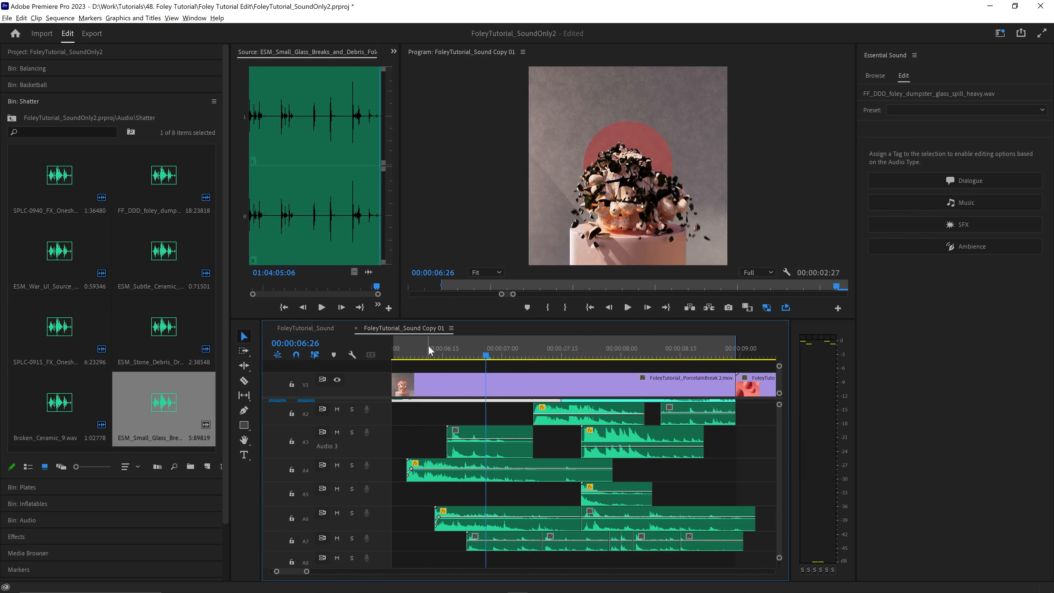
{"action": "left_click", "coordinate": [411, 348]}
{"action": "left_click_drag", "start_coordinate": [434, 470], "coordinate": [476, 464]}
{"action": "key", "text": "space"}
{"action": "key", "text": "space"}
{"action": "left_click", "coordinate": [408, 346]}
{"action": "key", "text": "space"}
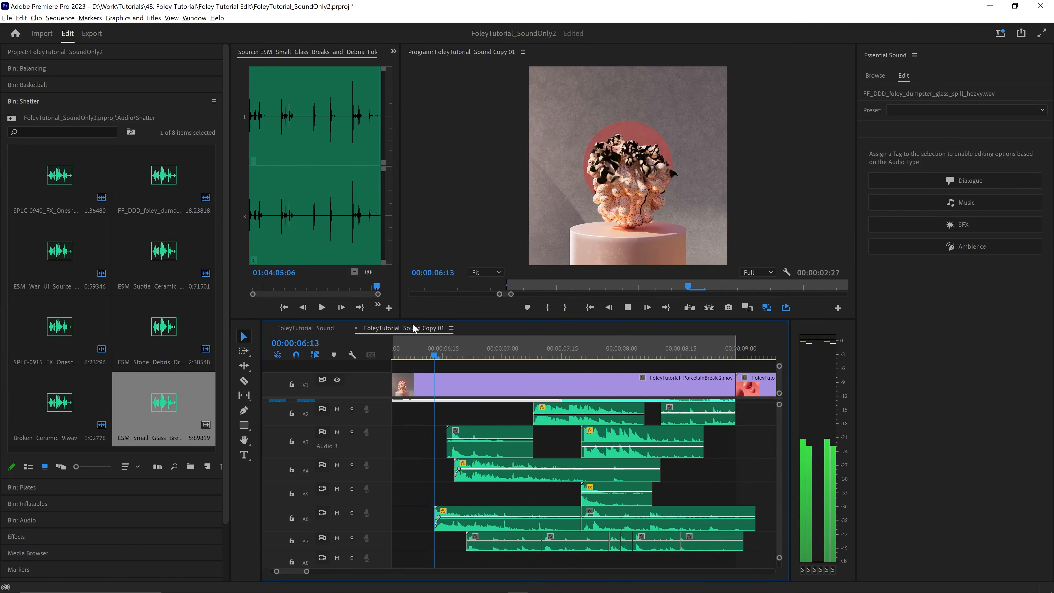
{"action": "key", "text": "space"}
- Move the A5 ceramic hit clip past the end of PorcelainBreak 2 and put the SPLC-0915 glass vase clip on A5 at about 00:00:06:20
{"action": "key", "text": "minus"}
{"action": "left_click_drag", "start_coordinate": [484, 348], "coordinate": [518, 352]}
{"action": "left_click_drag", "start_coordinate": [588, 497], "coordinate": [669, 498]}
{"action": "left_click_drag", "start_coordinate": [563, 523], "coordinate": [573, 499]}
{"action": "scroll", "coordinate": [572, 500], "scroll_direction": "up", "scroll_amount": 2}
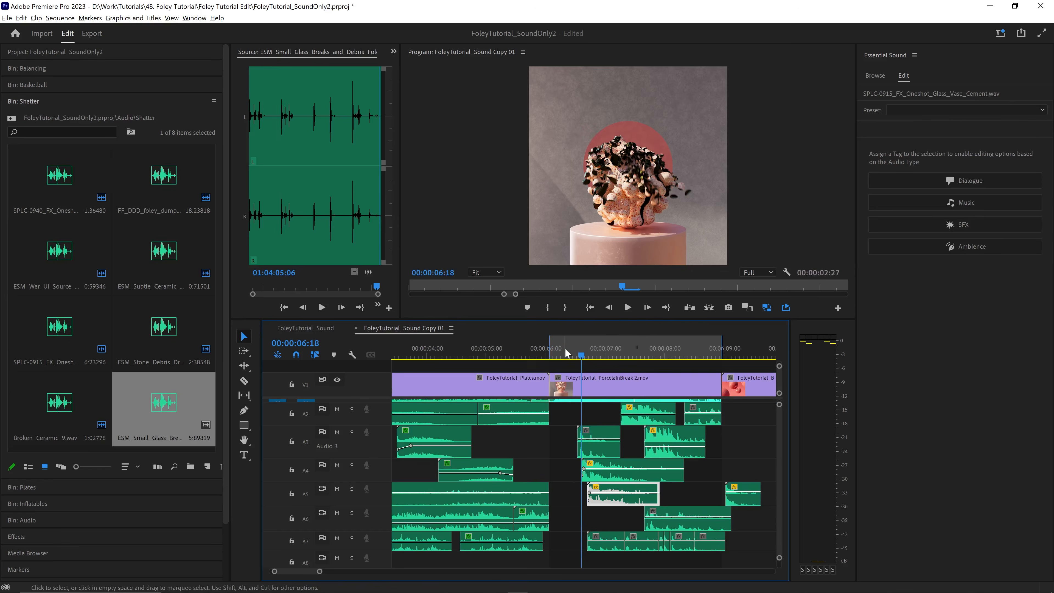
{"action": "key", "text": "space"}
- Place the ceramic hit clip on A6 at about 00:00:07:01, directly before the glass spill piece
{"action": "left_click", "coordinate": [632, 345]}
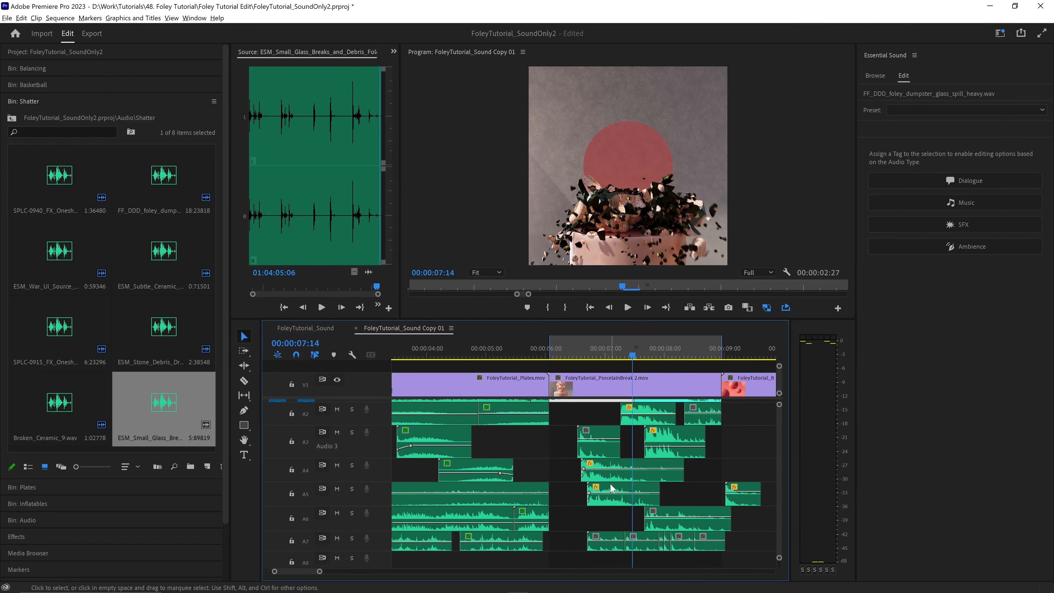
{"action": "left_click_drag", "start_coordinate": [617, 515], "coordinate": [628, 515]}
{"action": "key", "text": "space"}
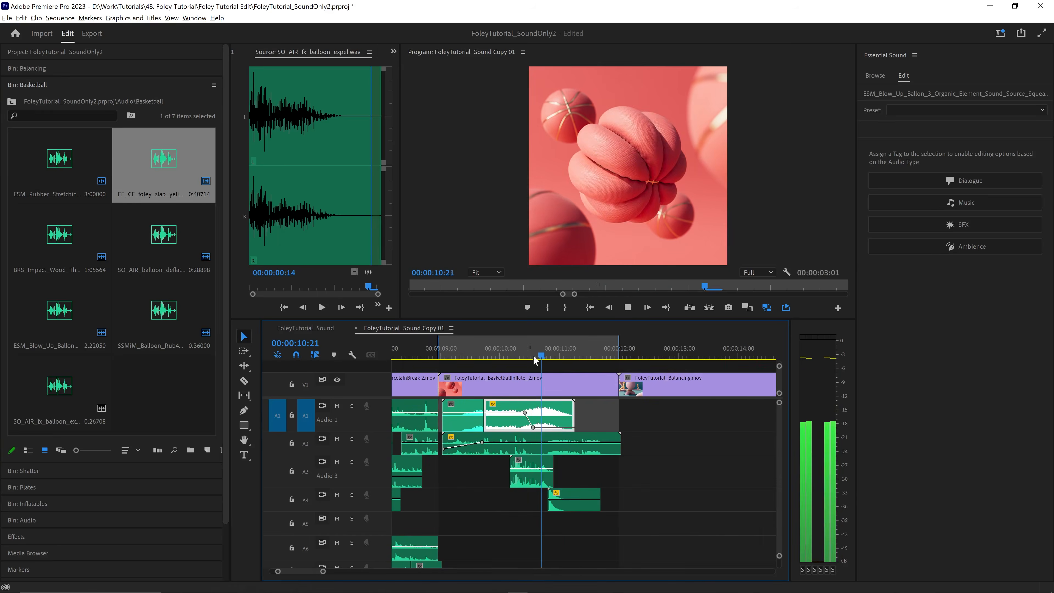
- Save the project and extend the marked playback range back to the start of the sequence
{"action": "left_click_drag", "start_coordinate": [481, 415], "coordinate": [688, 414]}
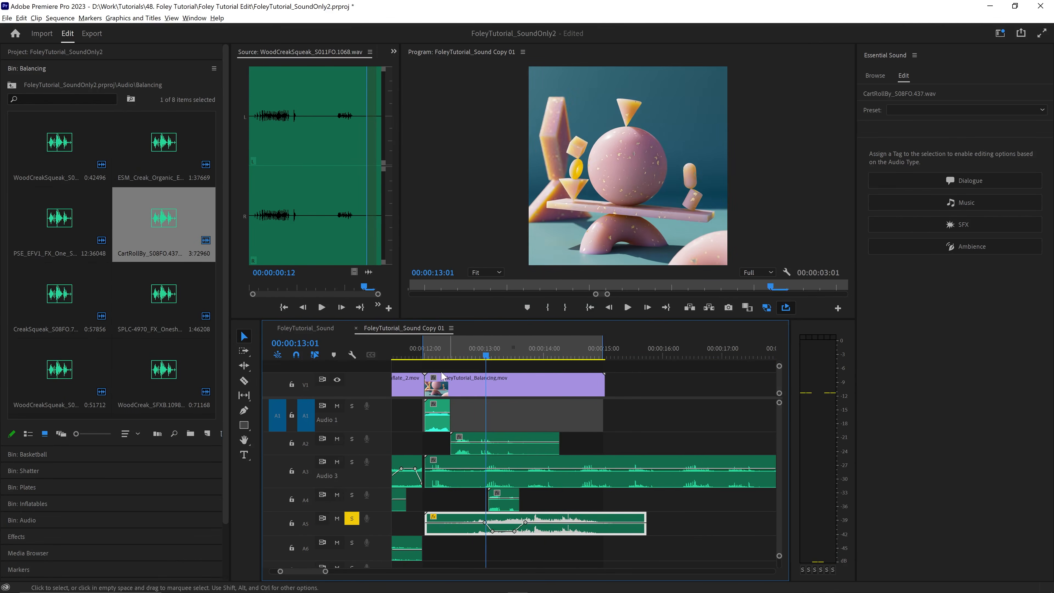
{"action": "key", "text": "ctrl+s"}
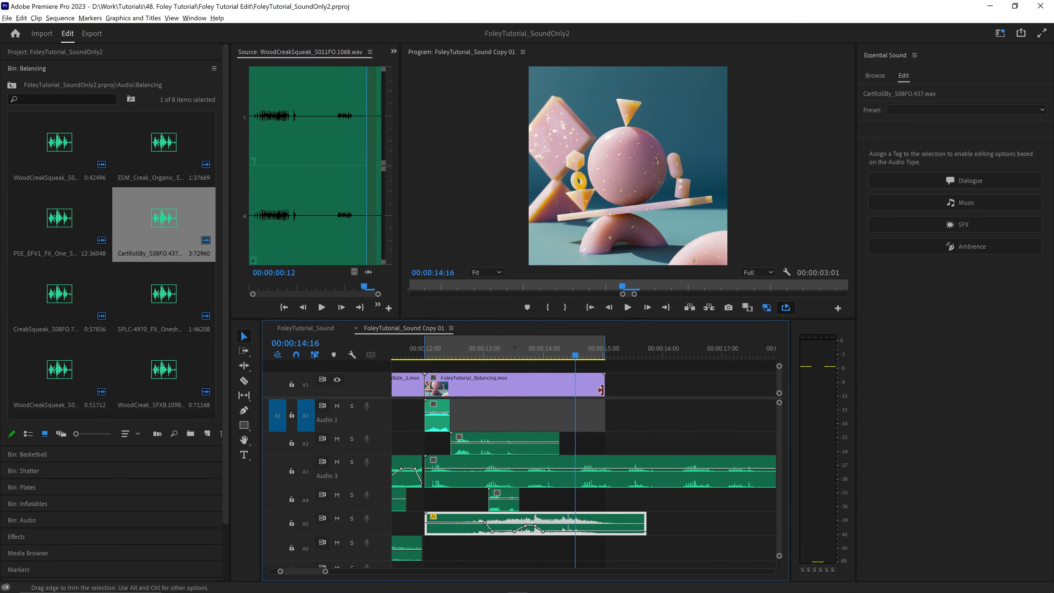
{"action": "key", "text": "minus"}
{"action": "key", "text": "minus"}
{"action": "key", "text": "minus"}
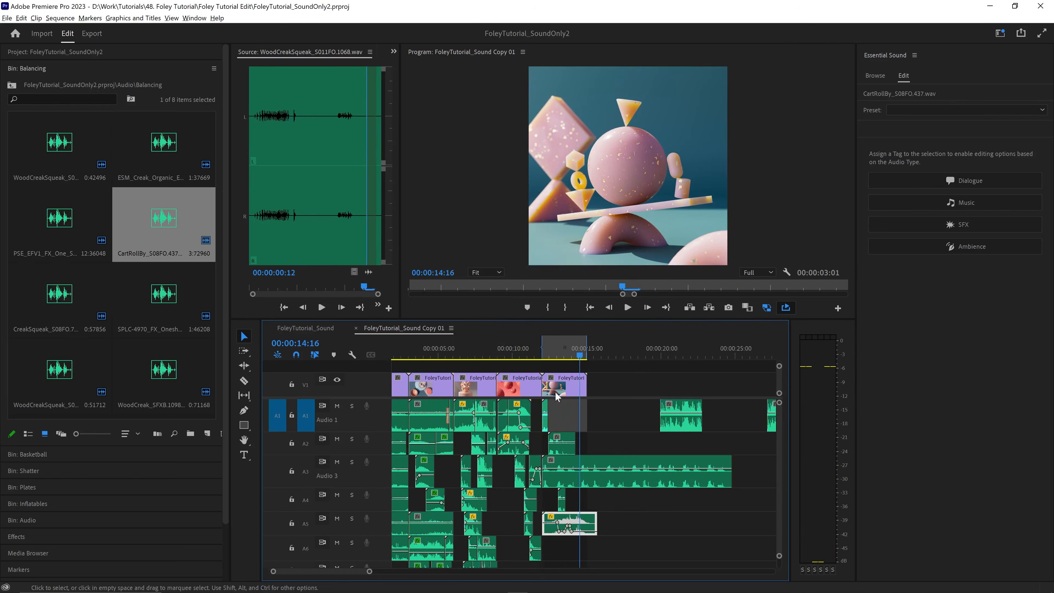
{"action": "left_click_drag", "start_coordinate": [479, 353], "coordinate": [393, 353]}
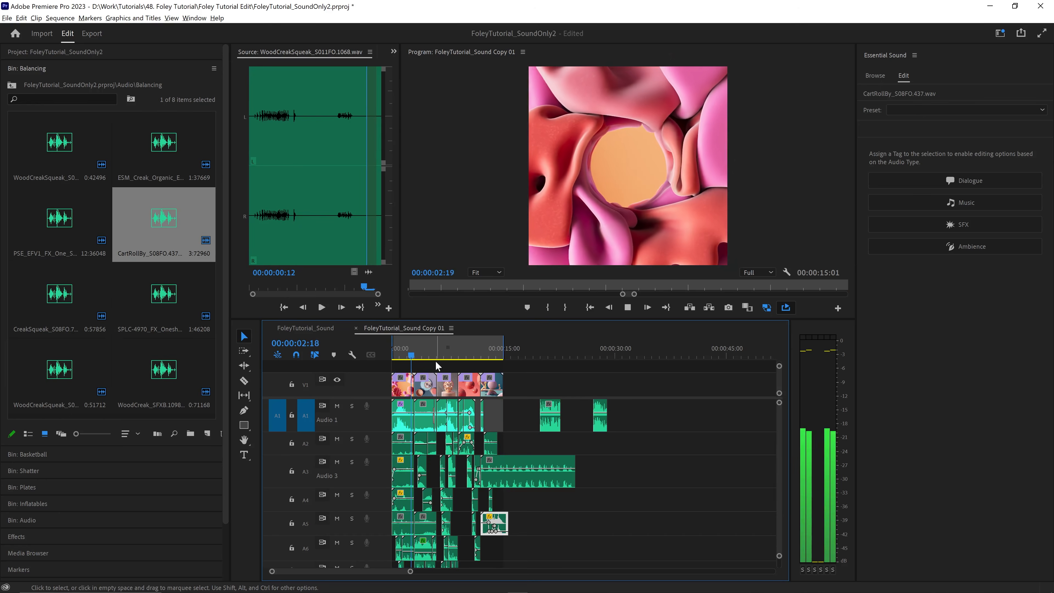
- Play the sequence from the end of the NegativeSpaceInflated clip through Plates and PorcelainBreak 2, checking the layered sound and audio levels
{"action": "key", "text": "space"}
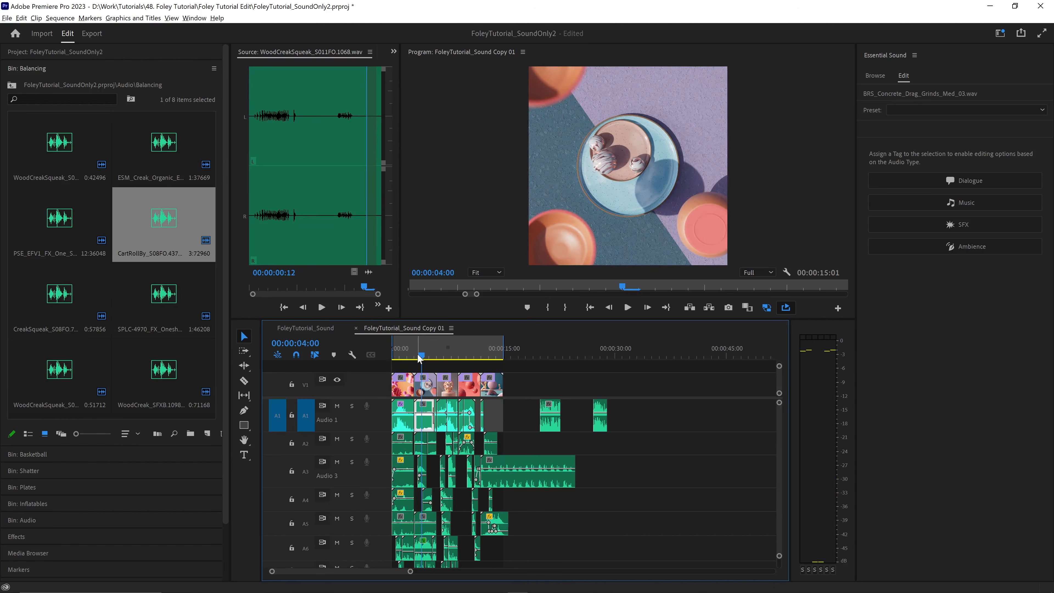
{"action": "key", "text": "="}
{"action": "key", "text": "="}
{"action": "key", "text": "="}
{"action": "left_click", "coordinate": [553, 353]}
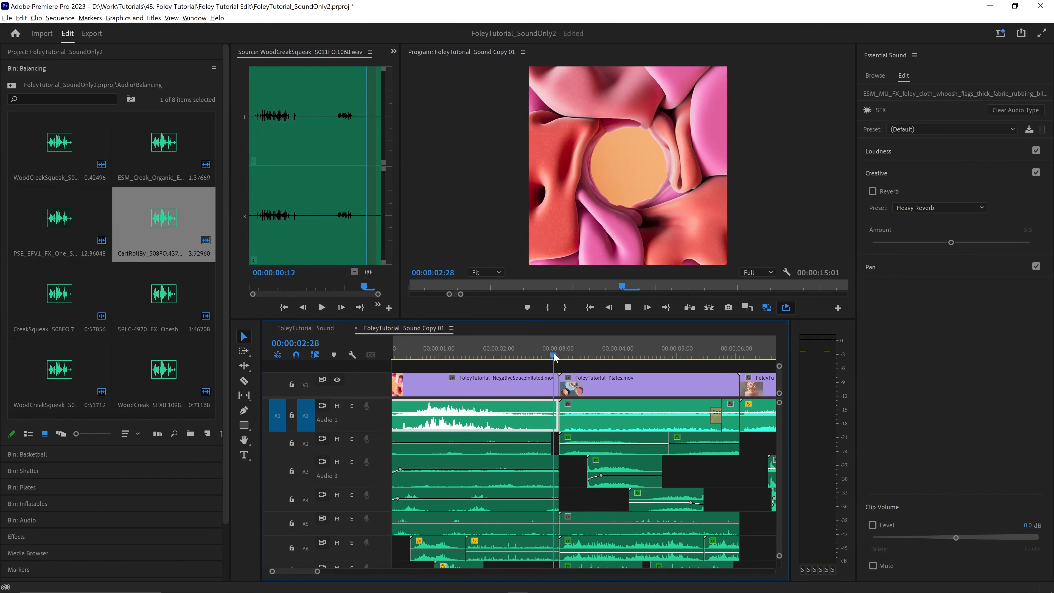
{"action": "key", "text": "space"}
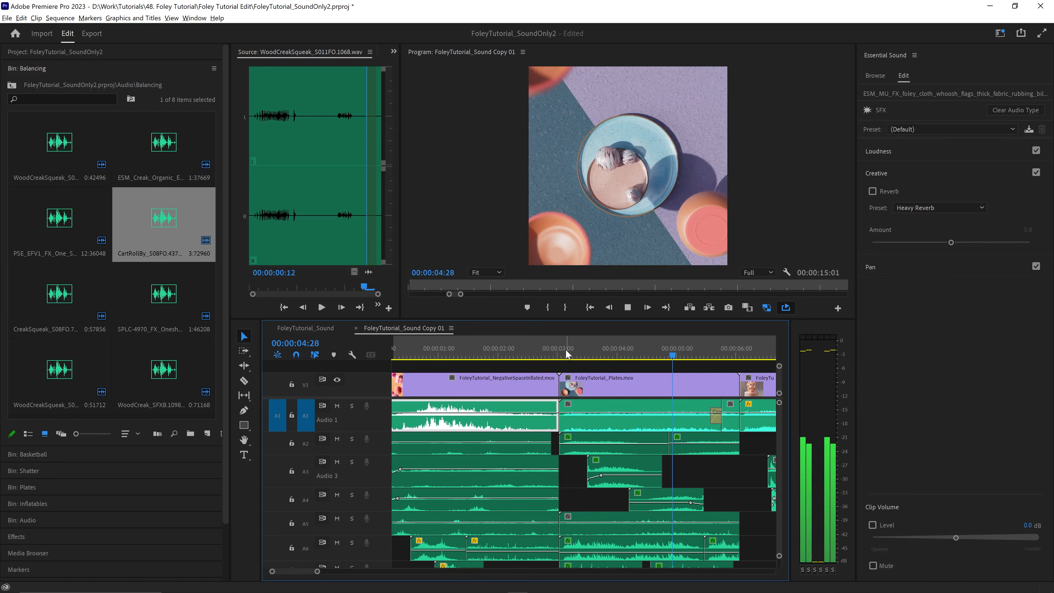
{"action": "key", "text": "space"}
{"action": "key", "text": "space"}
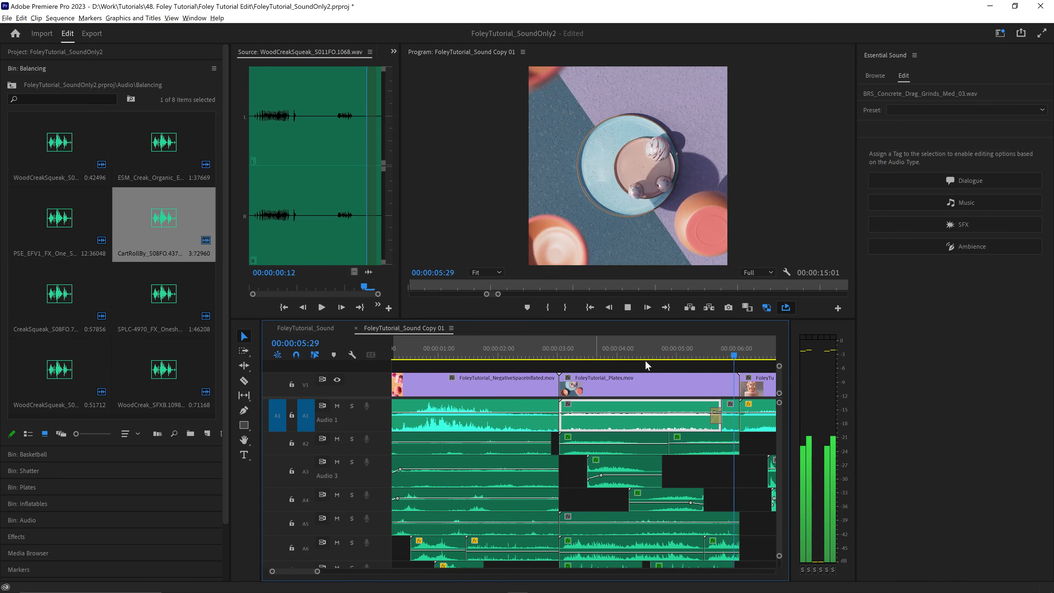
{"action": "left_click", "coordinate": [809, 386]}
{"action": "key", "text": "minus"}
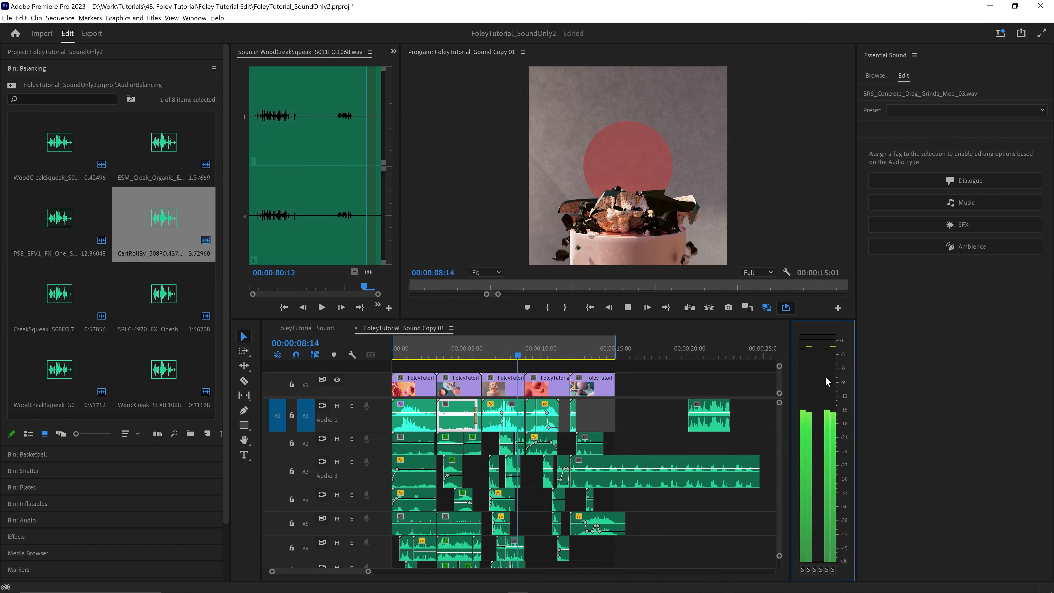
- Play the sequence from its beginning into the PorcelainBreak 2 clip, comparing the audio levels of the clips
{"action": "left_click", "coordinate": [626, 305]}
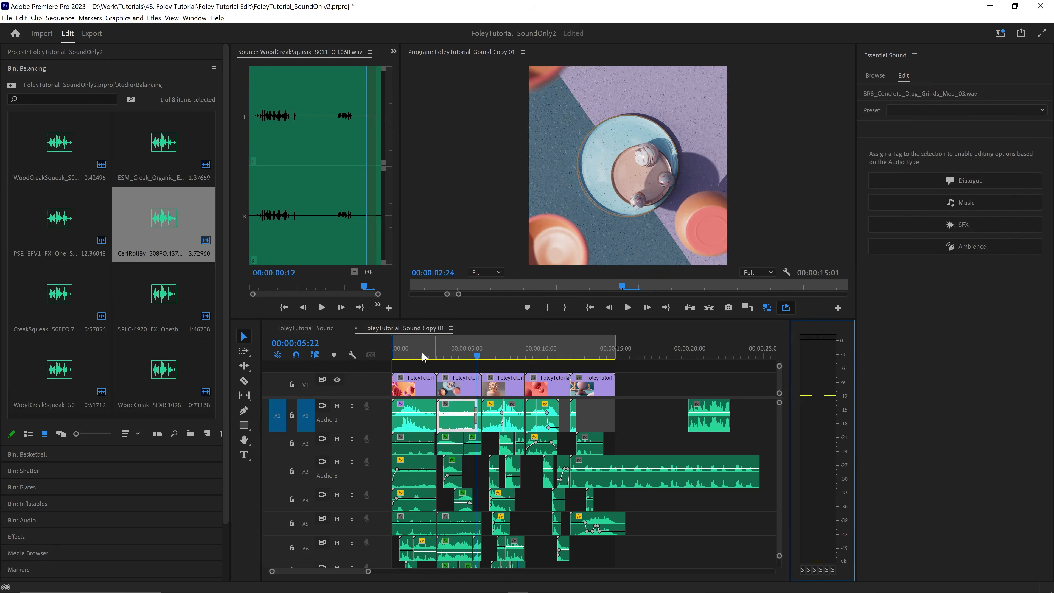
{"action": "left_click_drag", "start_coordinate": [422, 353], "coordinate": [391, 354]}
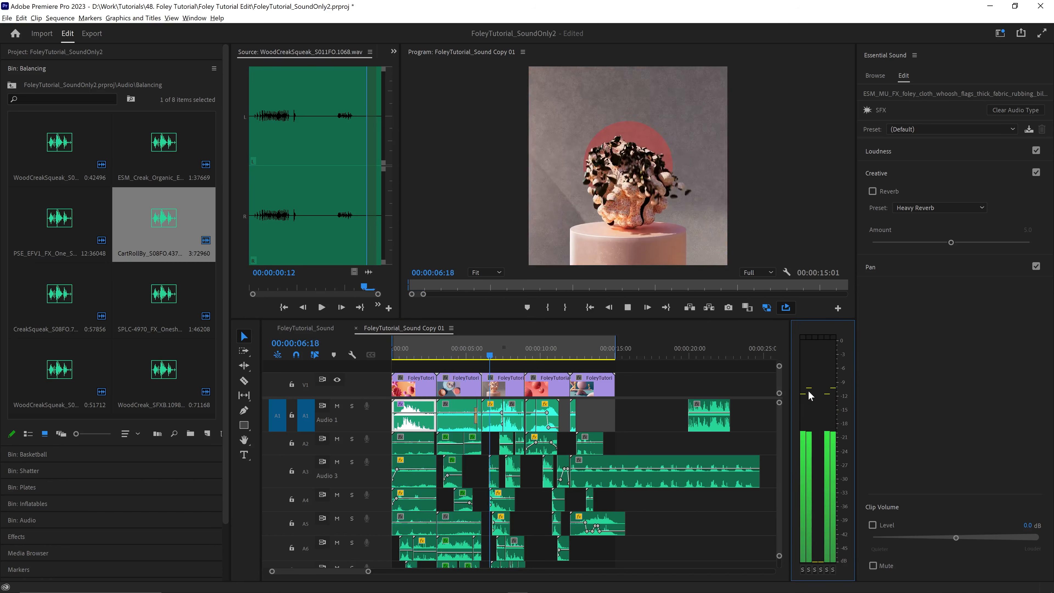
{"action": "key", "text": "space"}
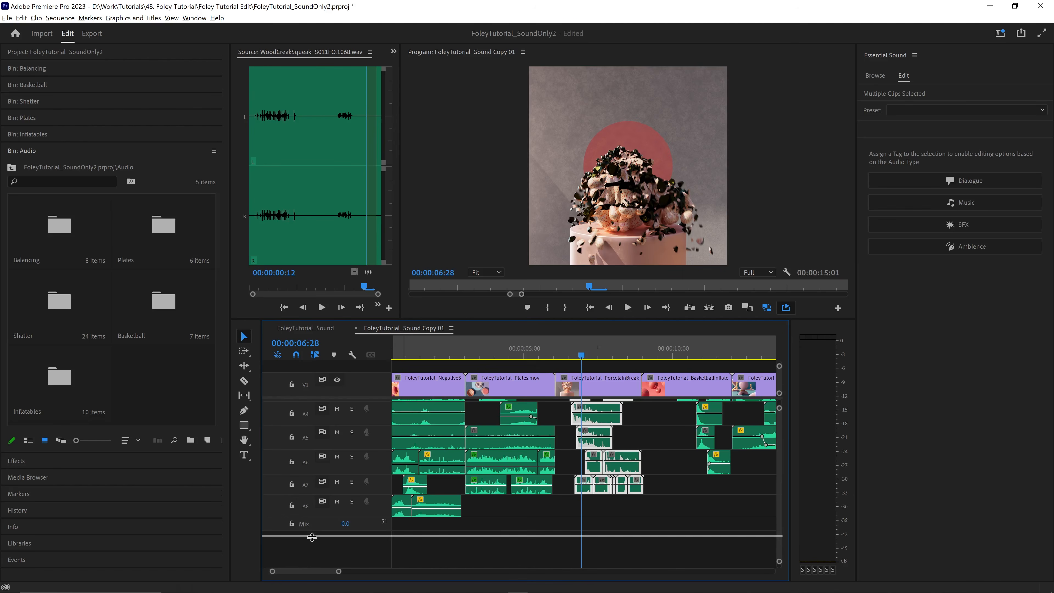
- Add volume keyframes to the Mix track where PorcelainBreak 2 begins, at about 00:00:06:02
{"action": "left_click", "coordinate": [556, 356]}
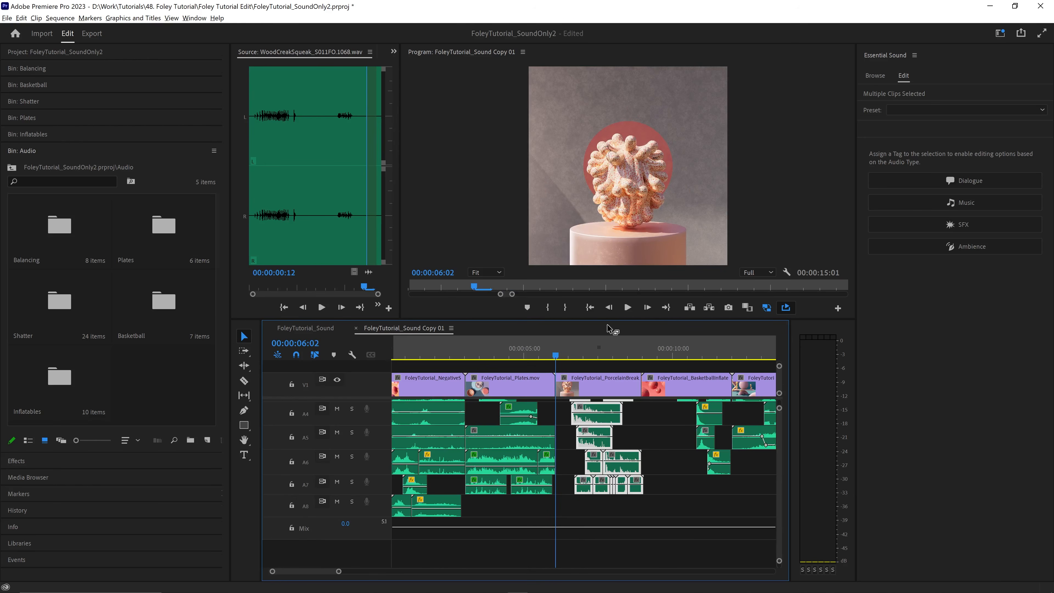
{"action": "key", "text": "space"}
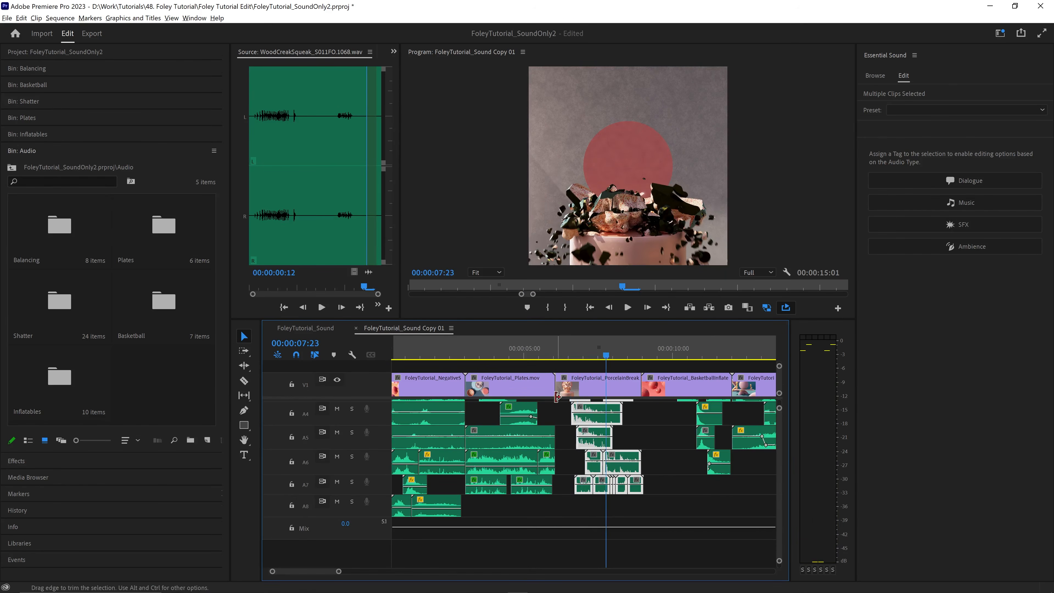
{"action": "left_click", "coordinate": [568, 526]}
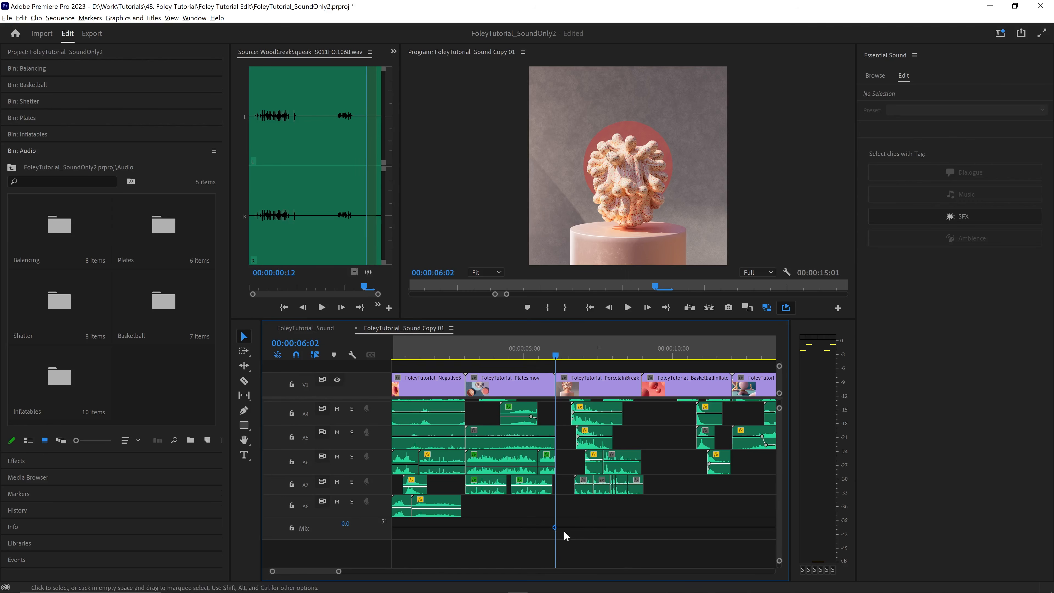
{"action": "key", "text": "equal"}
{"action": "key", "text": "equal"}
{"action": "key", "text": "equal"}
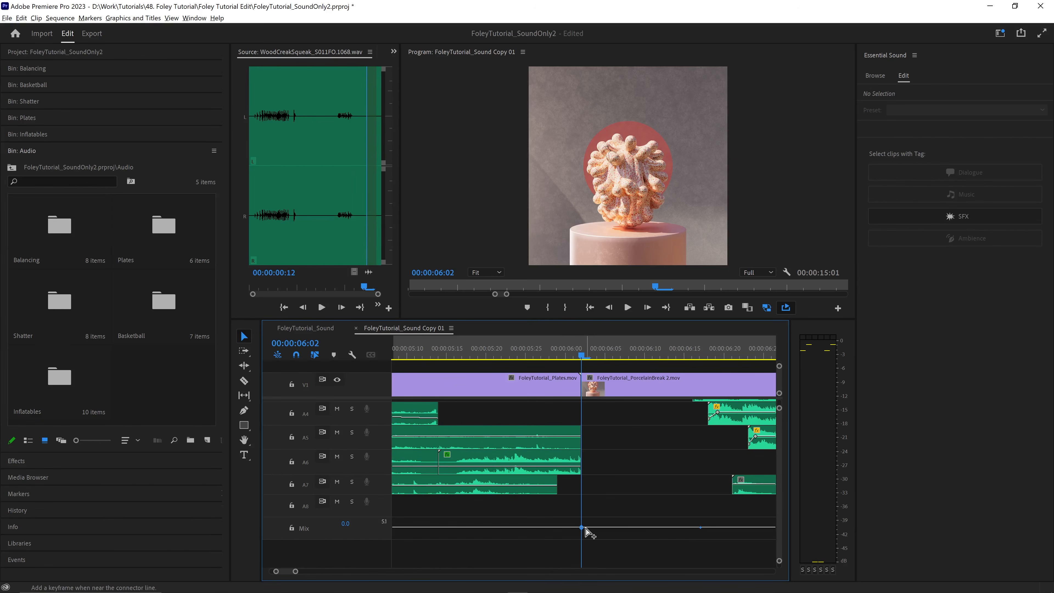
- Add volume keyframes to the Mix track where PorcelainBreak 2 meets the BasketballInflate_2 clip, at about 00:00:08:29
{"action": "key", "text": "minus"}
{"action": "key", "text": "minus"}
{"action": "left_click", "coordinate": [748, 352]}
{"action": "key", "text": "equal"}
{"action": "key", "text": "equal"}
{"action": "key", "text": "equal"}
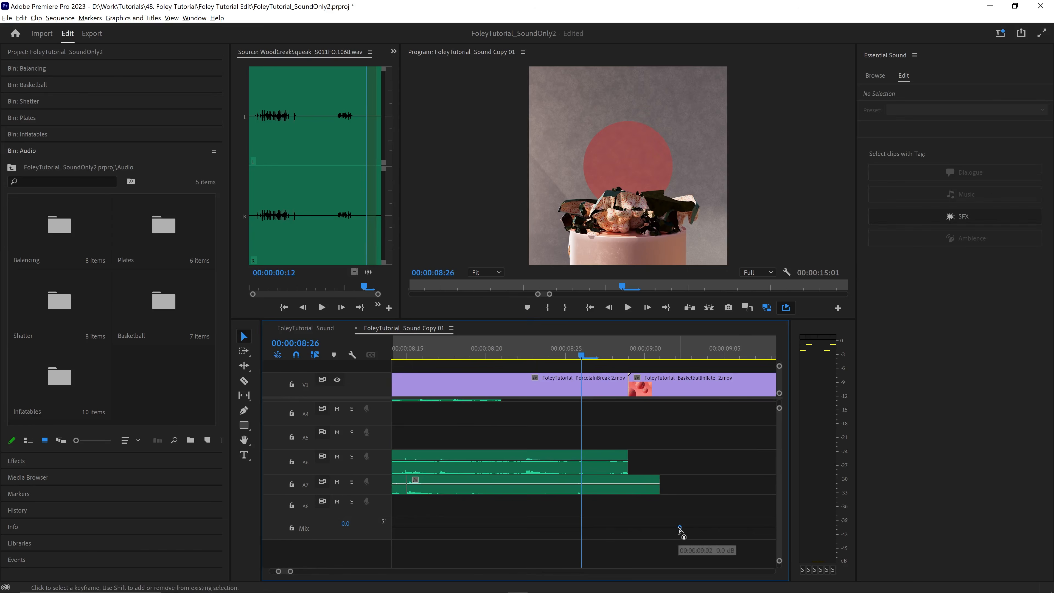
{"action": "left_click", "coordinate": [629, 355]}
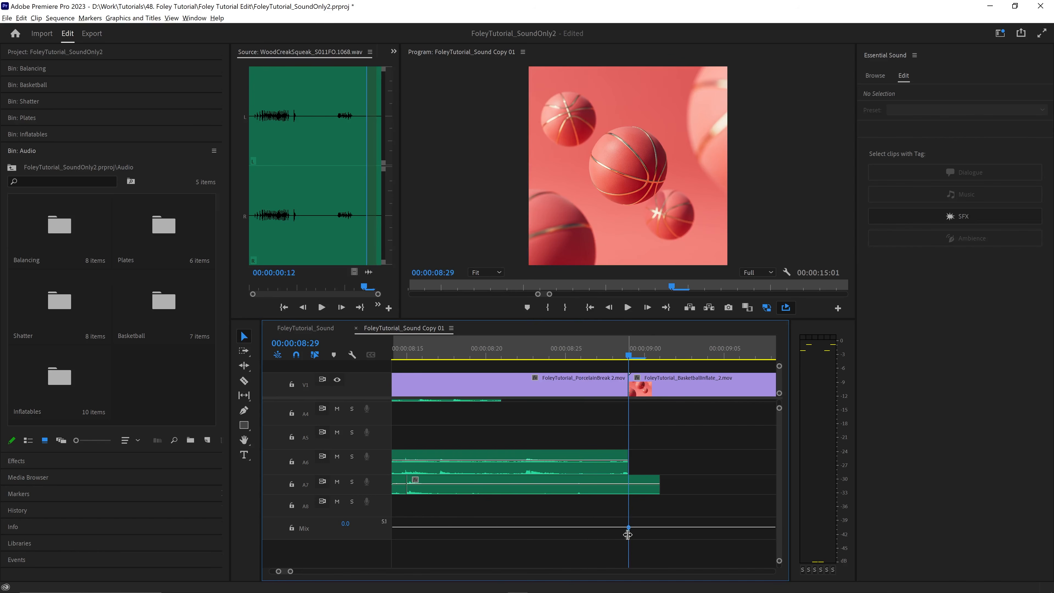
- Lower the Mix track volume between the keyframes to -8.0 dB across the PorcelainBreak 2 clip
{"action": "key", "text": "minus"}
{"action": "key", "text": "minus"}
{"action": "key", "text": "minus"}
{"action": "left_click", "coordinate": [440, 344]}
{"action": "key", "text": "equal"}
{"action": "key", "text": "equal"}
{"action": "key", "text": "equal"}
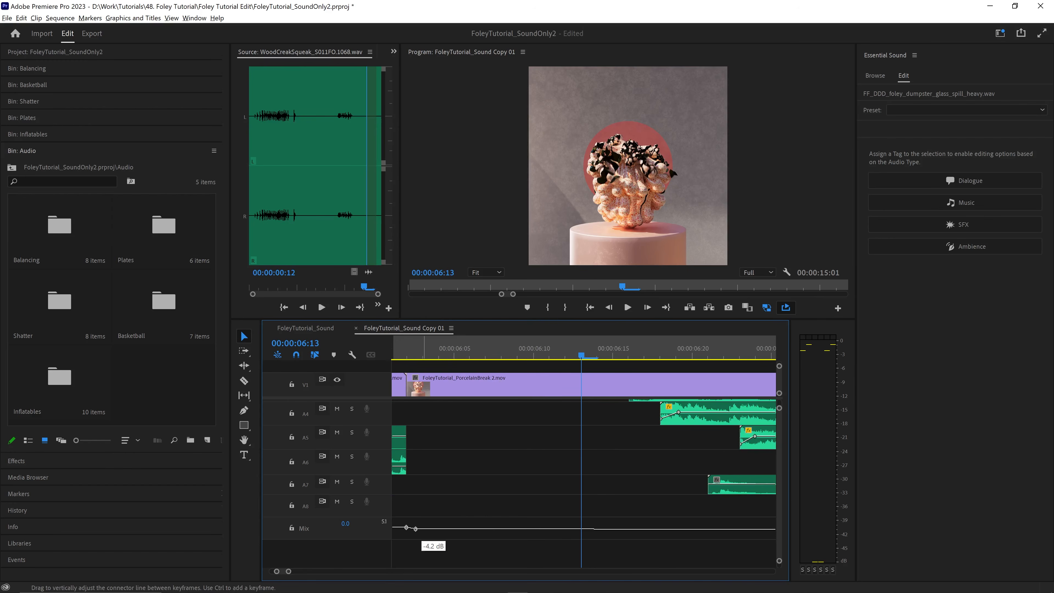
- Play the transition from the end of the Plates clip into PorcelainBreak 2, checking the levels with the lowered mix volume
{"action": "key", "text": "minus"}
{"action": "key", "text": "minus"}
{"action": "left_click", "coordinate": [501, 349]}
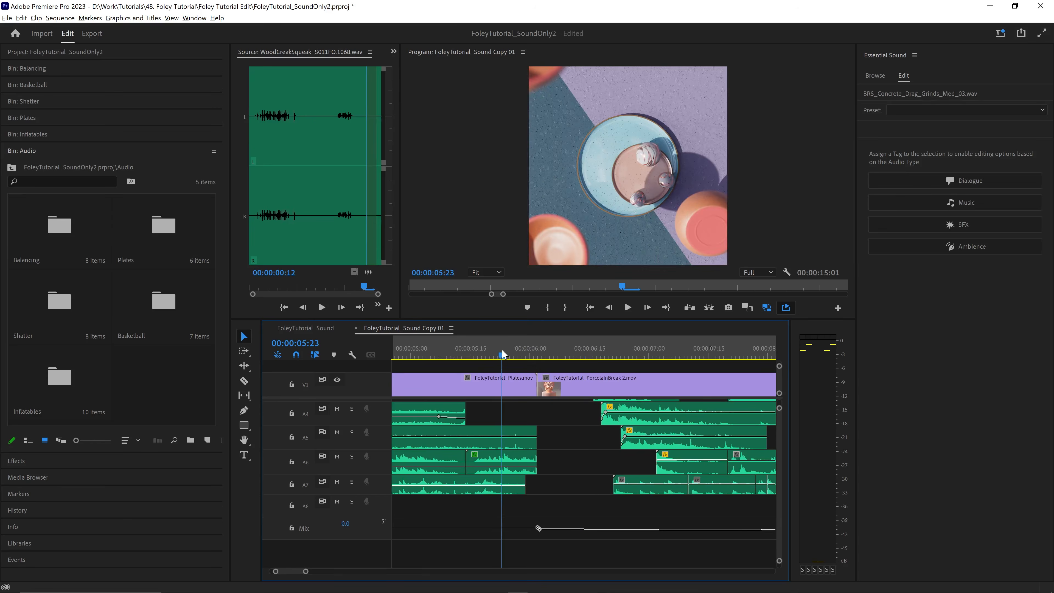
{"action": "key", "text": "space"}
{"action": "key", "text": "space"}
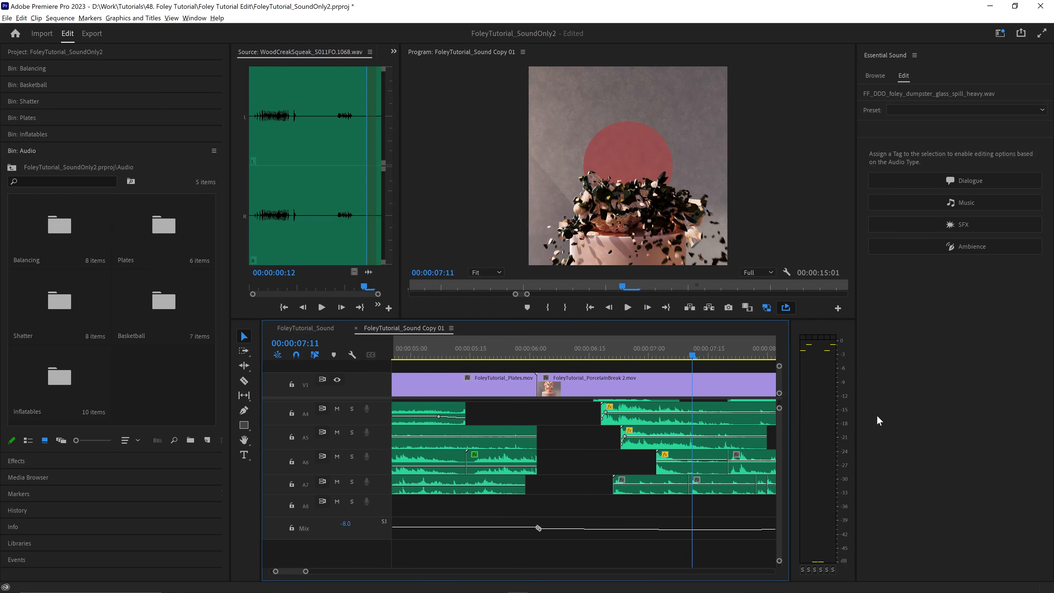
{"action": "left_click", "coordinate": [801, 386]}
{"action": "left_click", "coordinate": [420, 349]}
{"action": "key", "text": "space"}
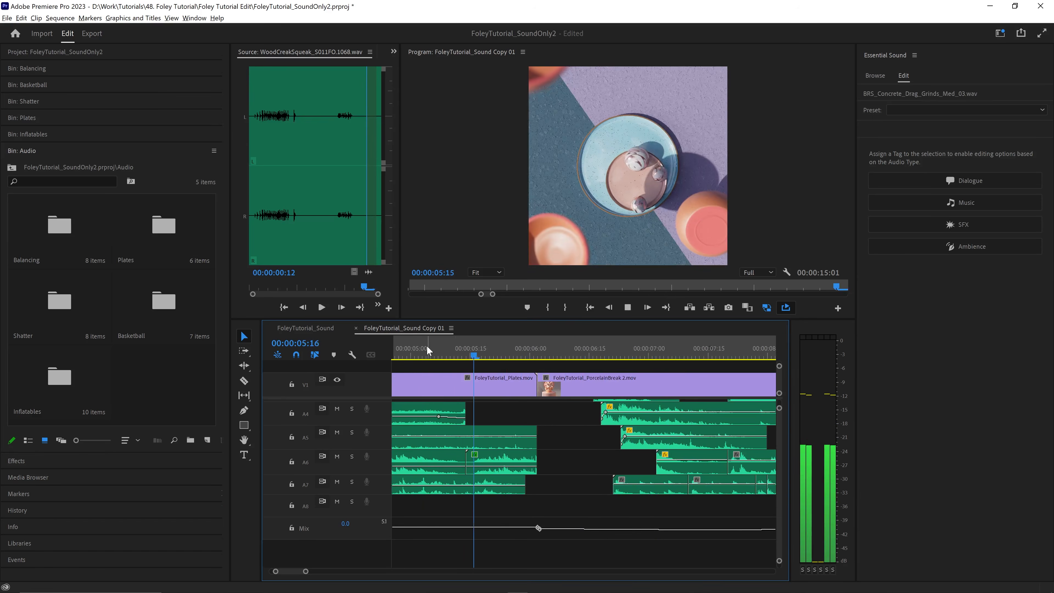